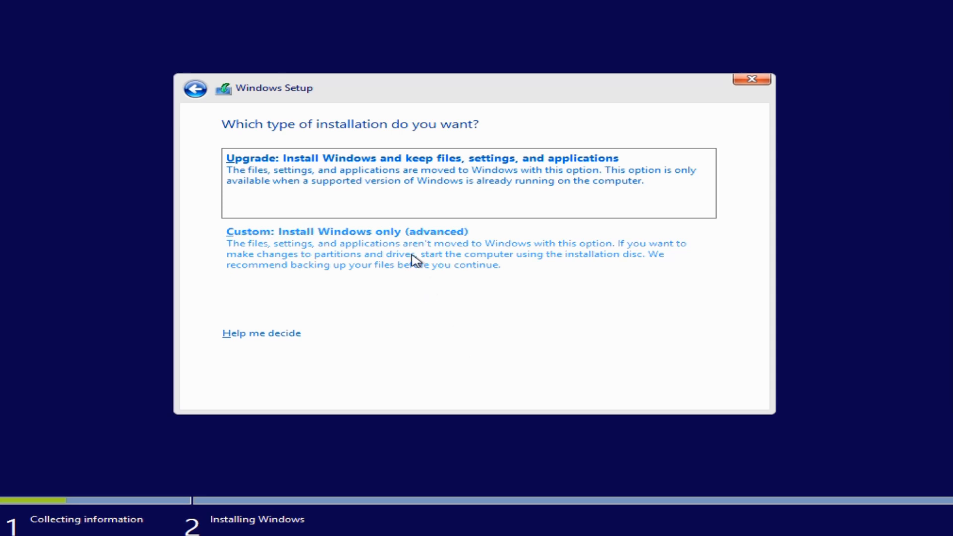
Pick the Custom (advanced) install and install Windows onto Drive 0 Partition 2
click(415, 259)
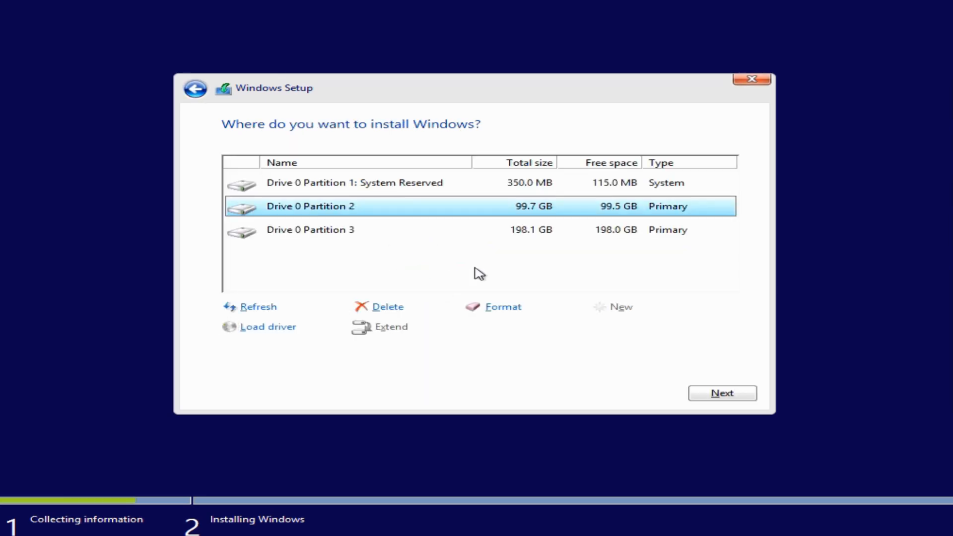
click(714, 394)
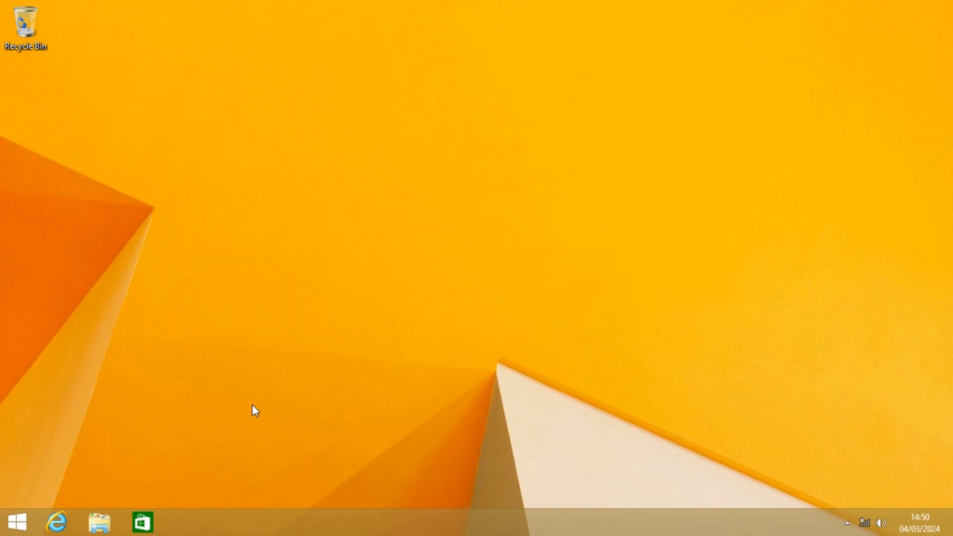
Open the System properties of This PC from File Explorer
click(99, 522)
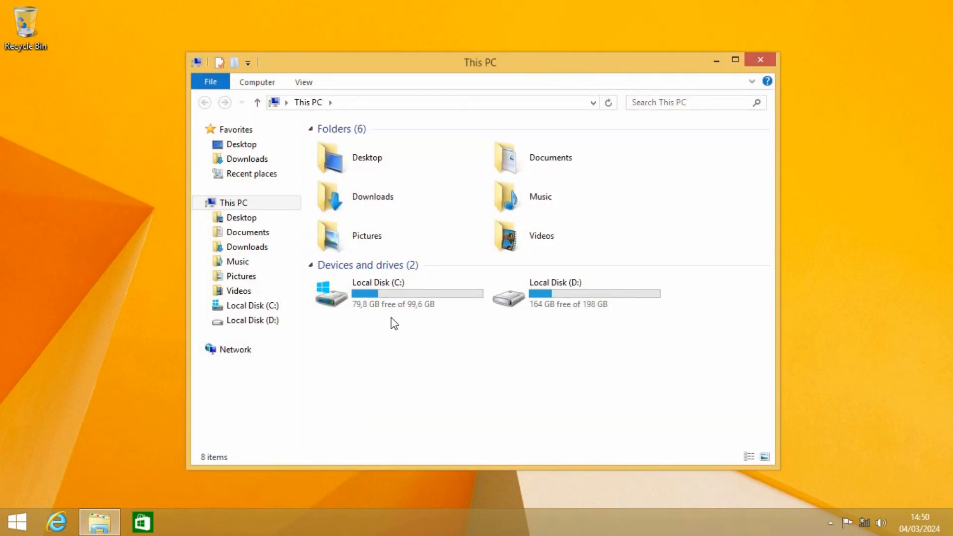
right_click(256, 204)
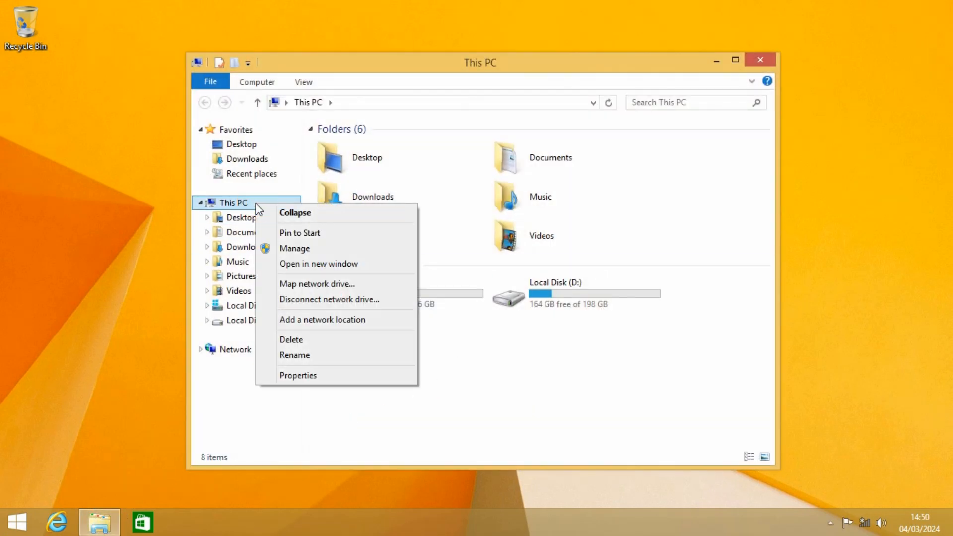
click(322, 386)
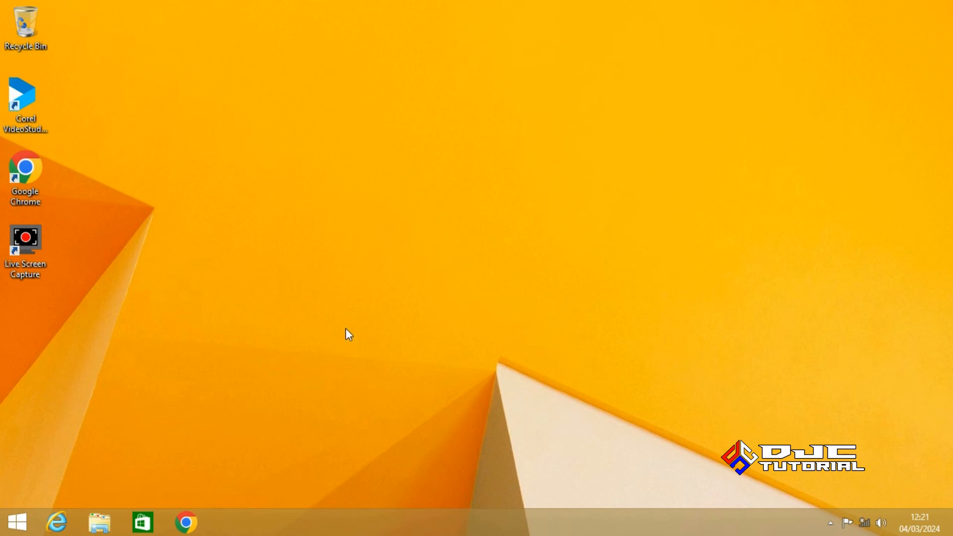
Browse to the user's profile folder under Local Disk (C:) > Users
click(99, 522)
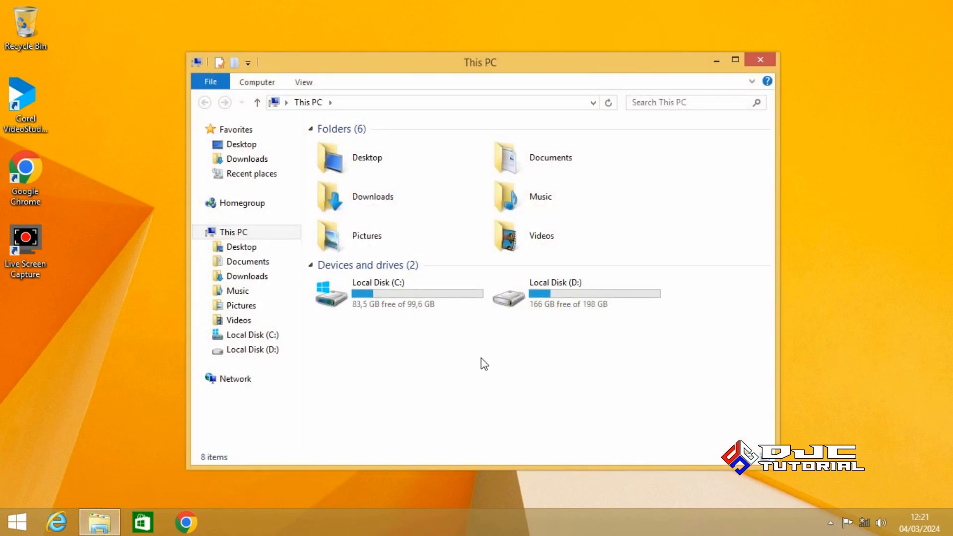
click(267, 338)
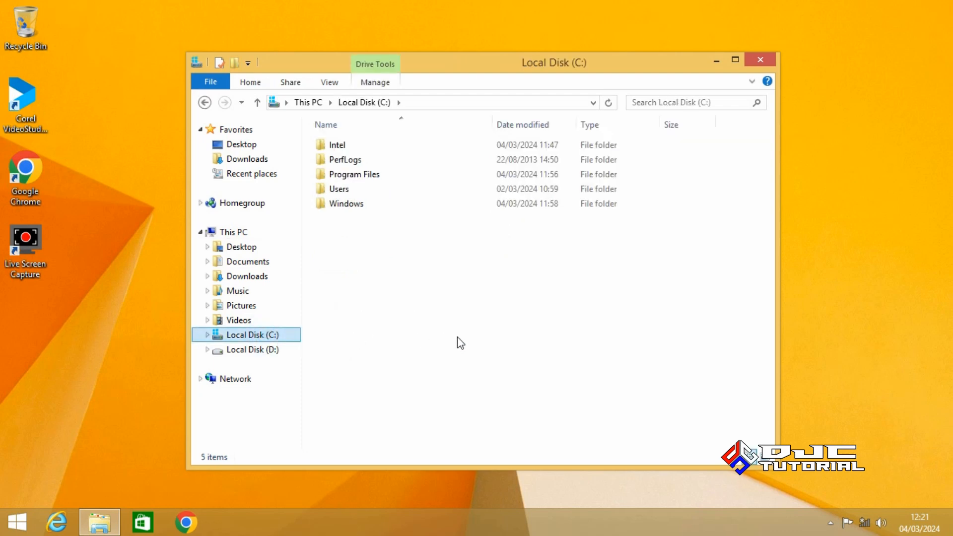
double_click(382, 192)
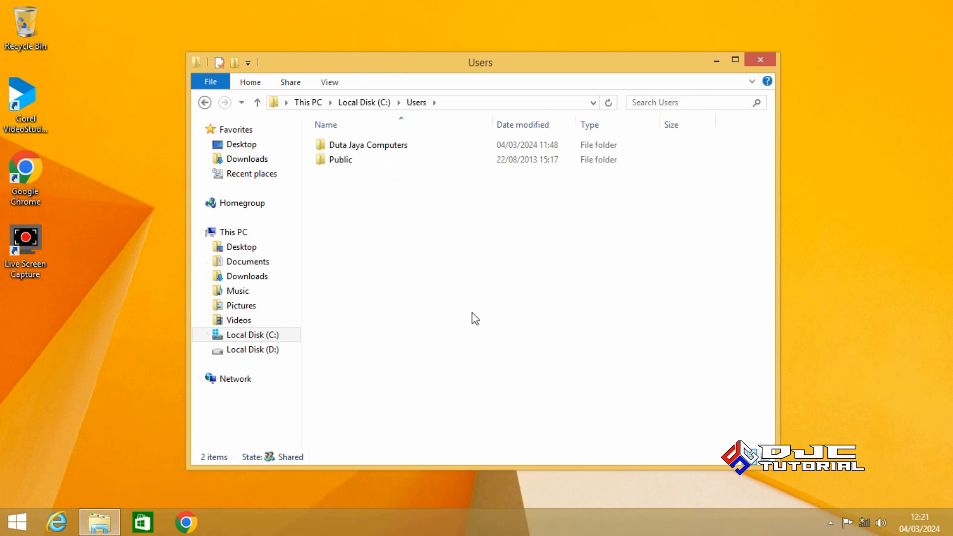
double_click(403, 149)
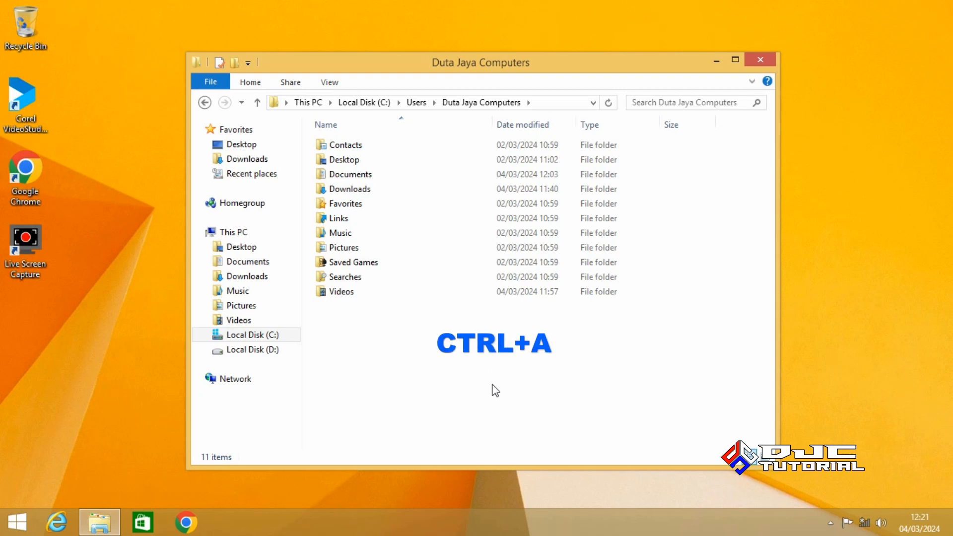
Copy all 11 profile folders and switch to Local Disk (D:)
key(ctrl+a)
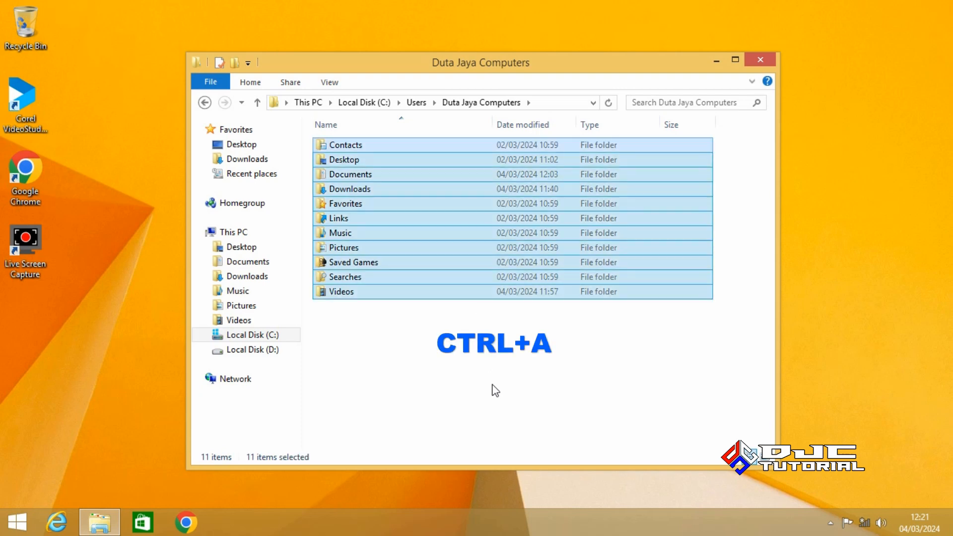
right_click(495, 301)
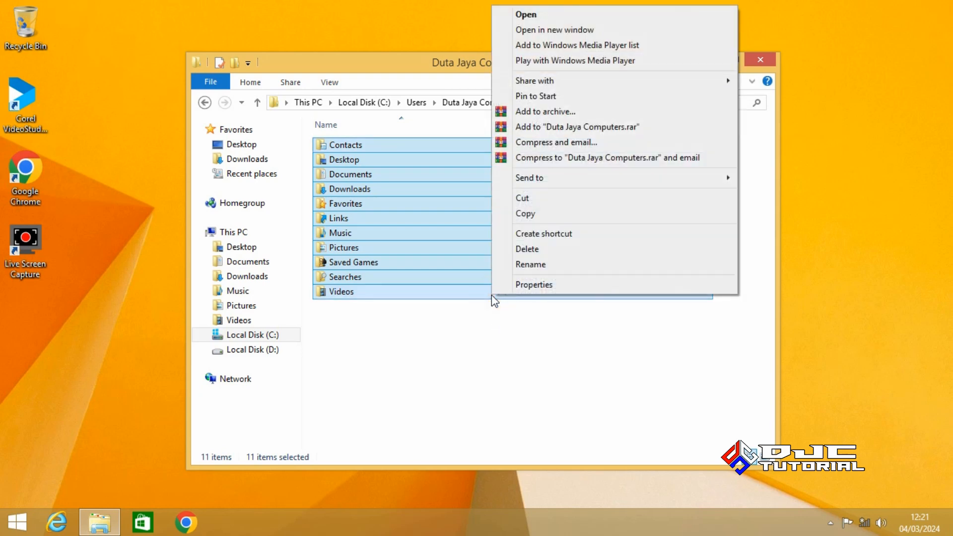
click(530, 215)
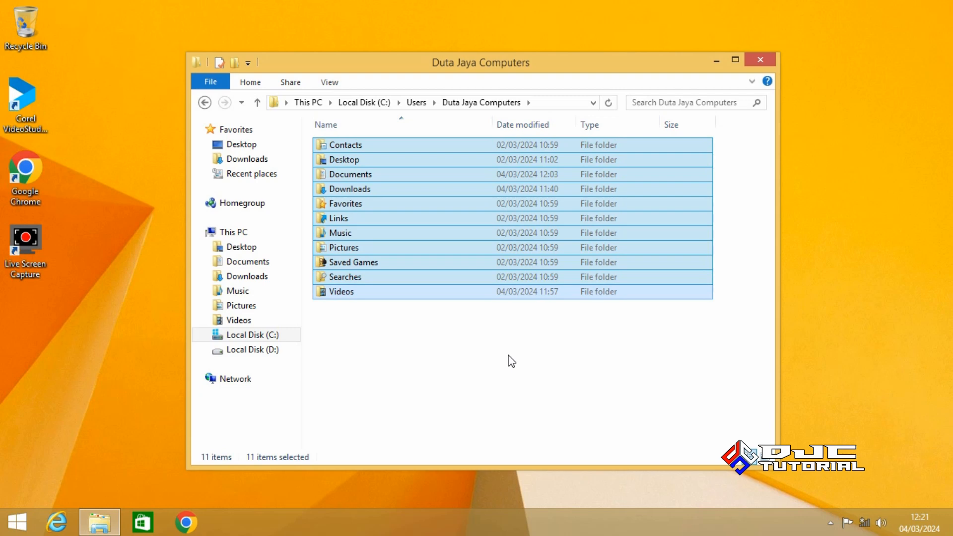
click(277, 353)
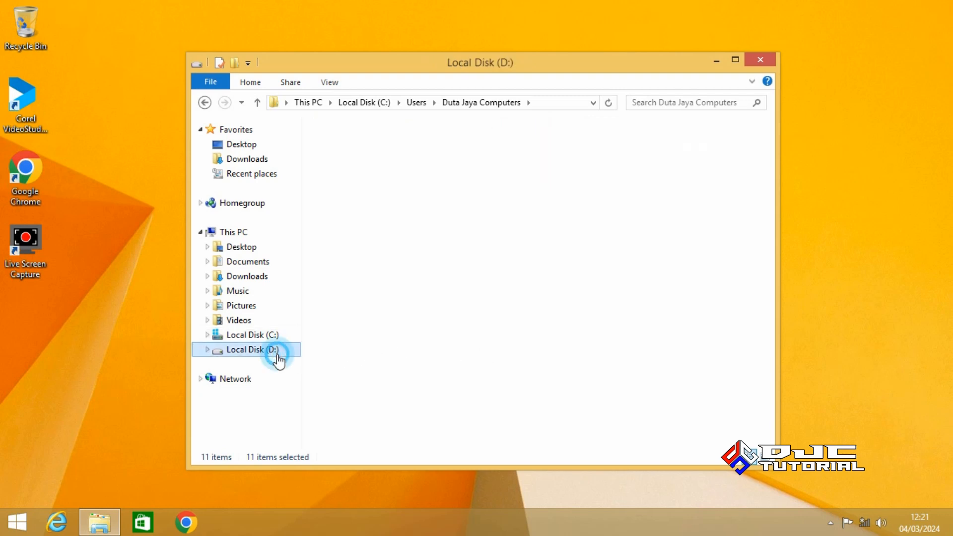
Create a new folder named 'BACKUP DATA C' on Local Disk (D:)
right_click(408, 336)
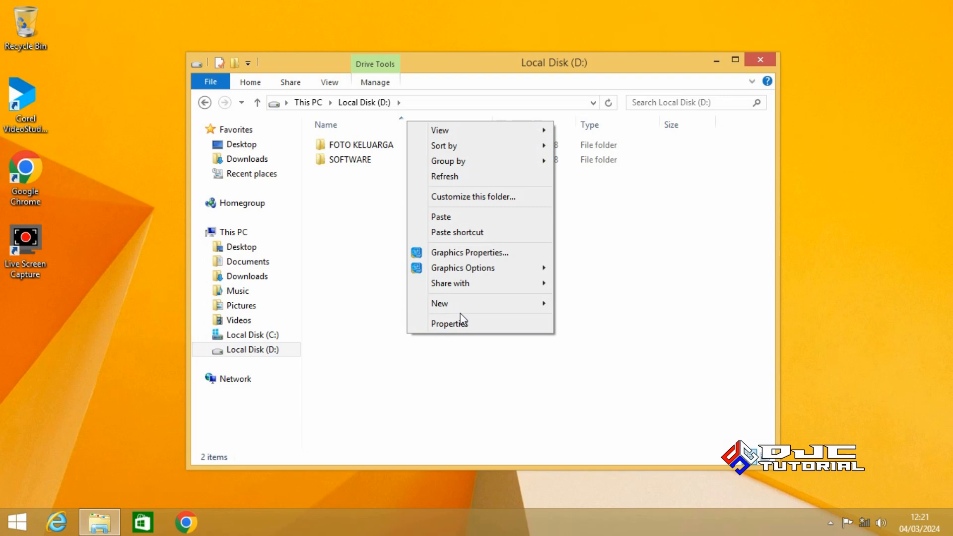
mouse_move(484, 308)
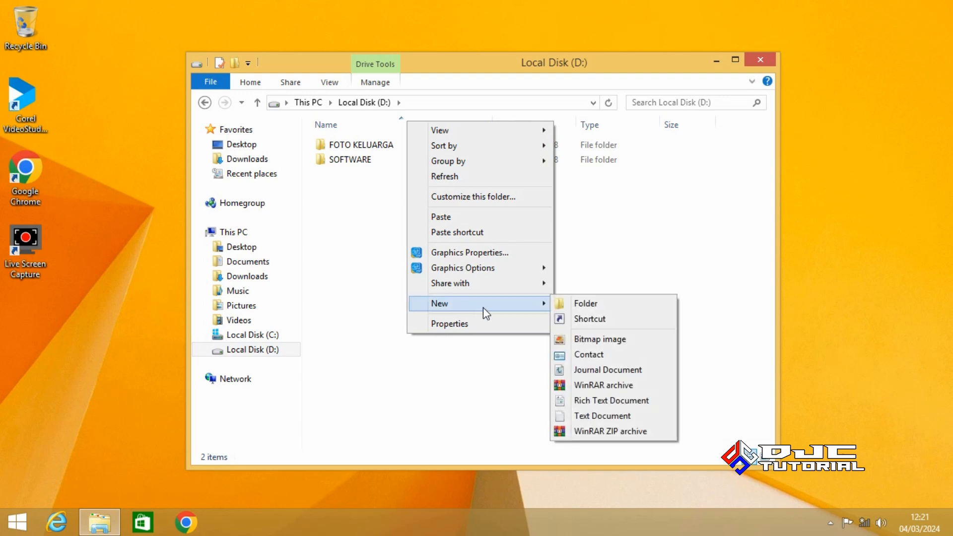
click(578, 306)
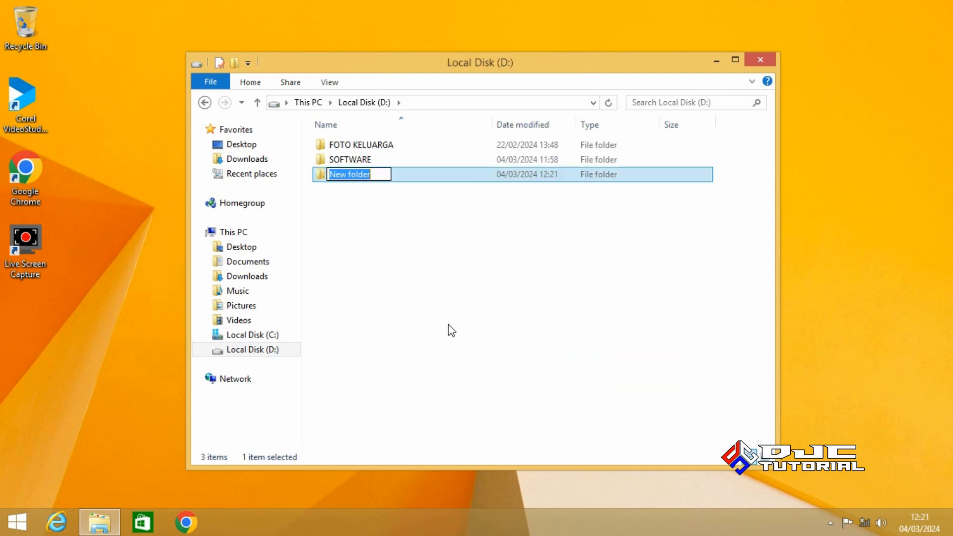
text(BACK)
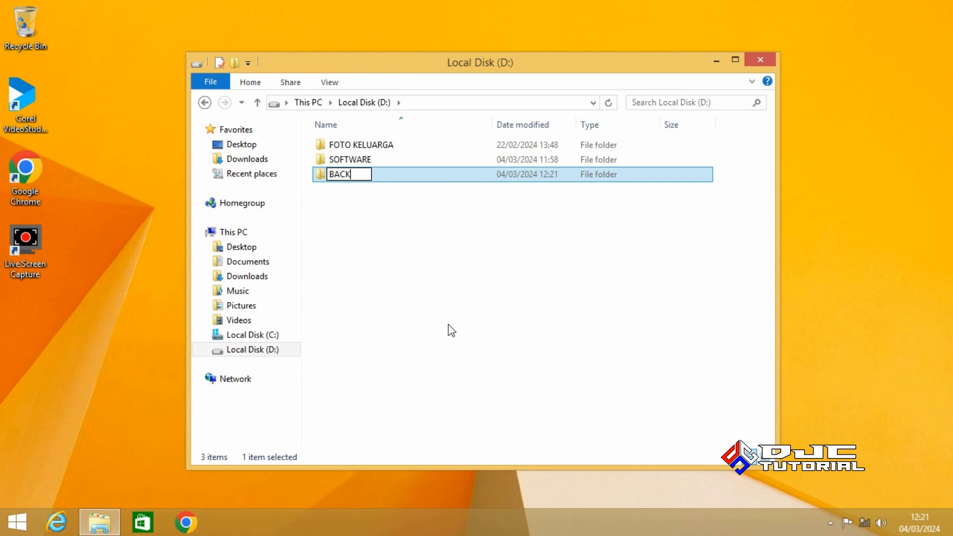
text(UP DATA C)
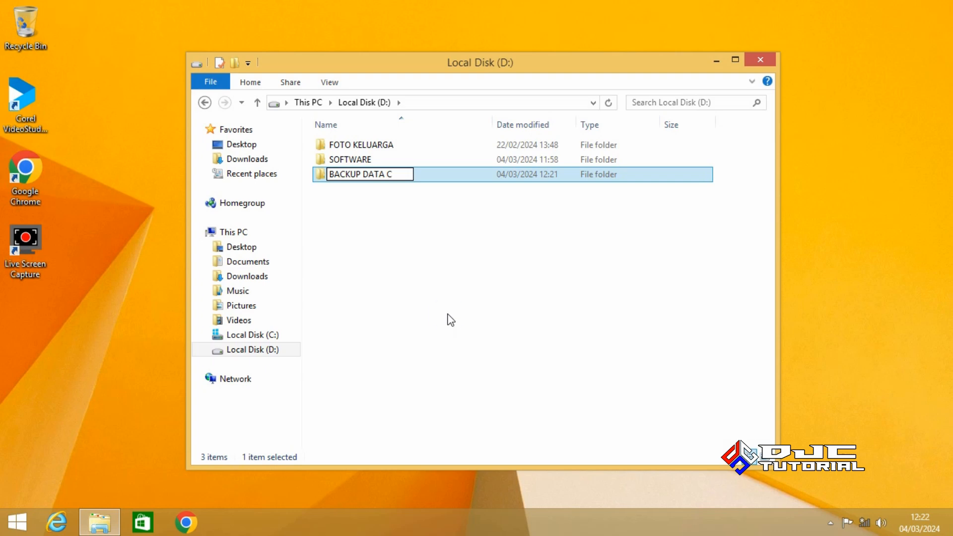
click(451, 320)
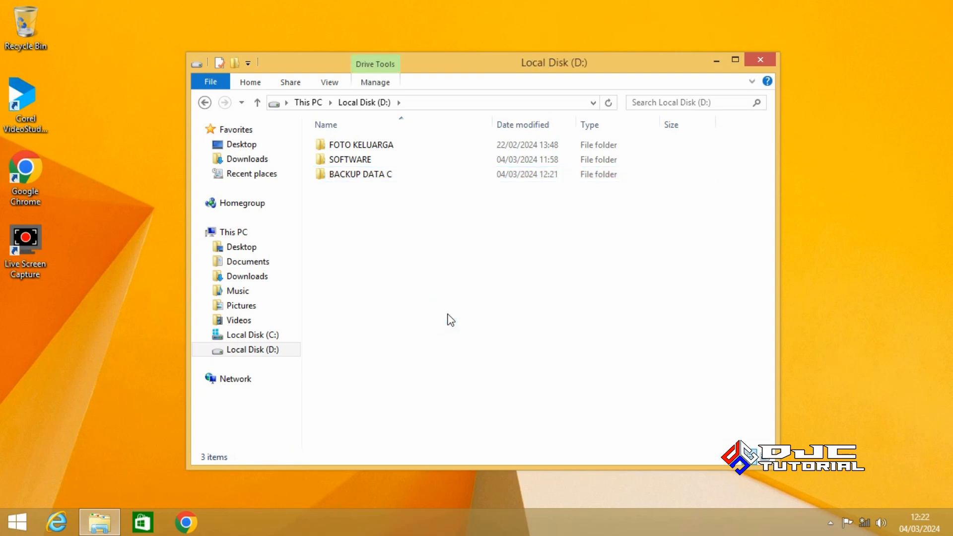
Paste the 11 copied profile folders into BACKUP DATA C, then close File Explorer
click(369, 177)
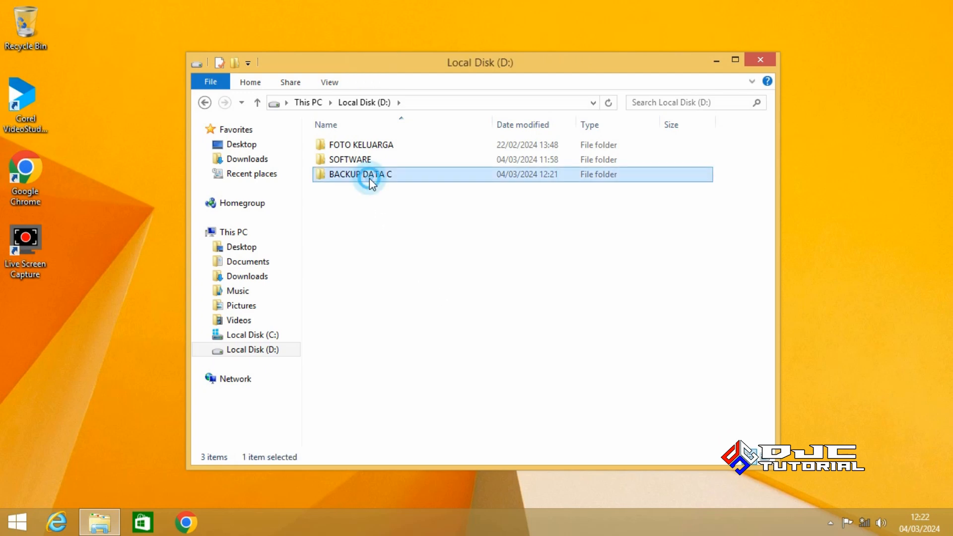
double_click(369, 178)
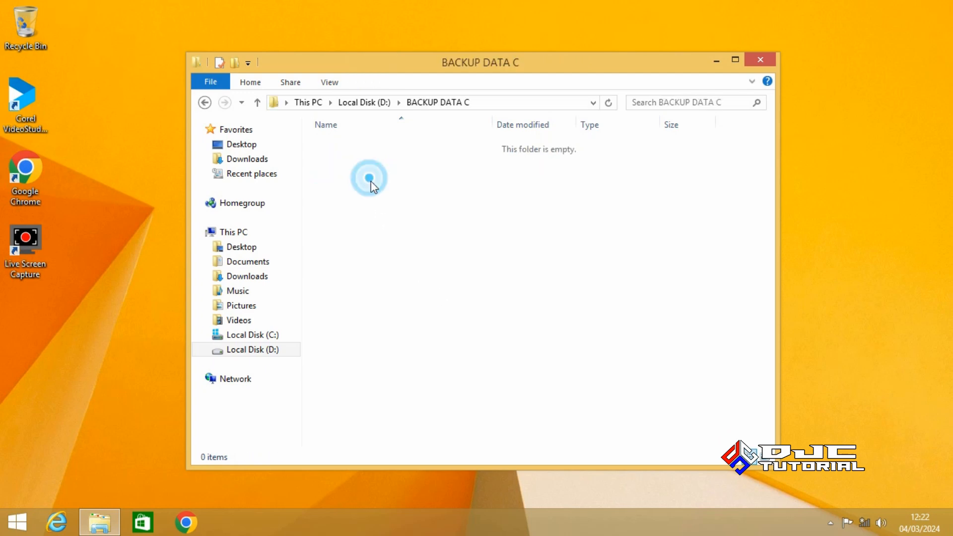
right_click(463, 311)
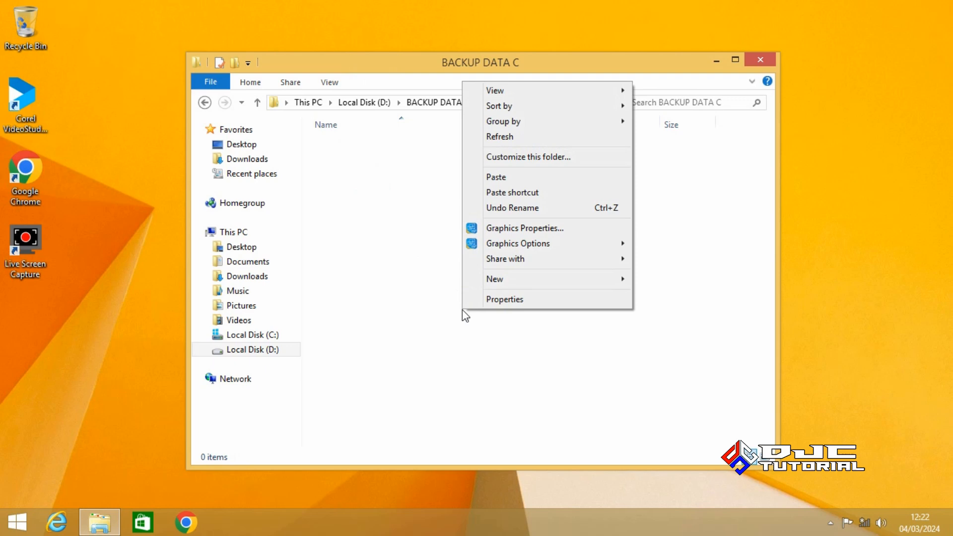
click(502, 178)
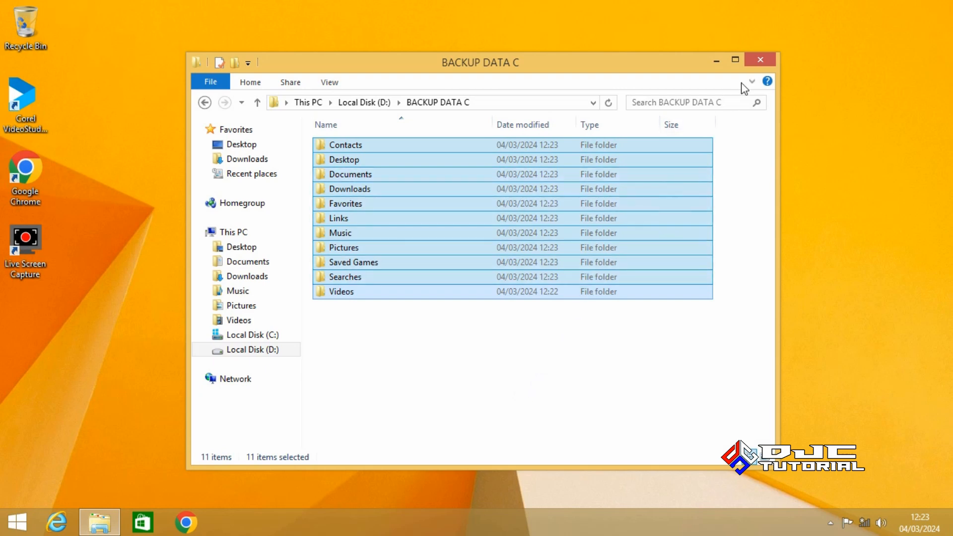
click(761, 61)
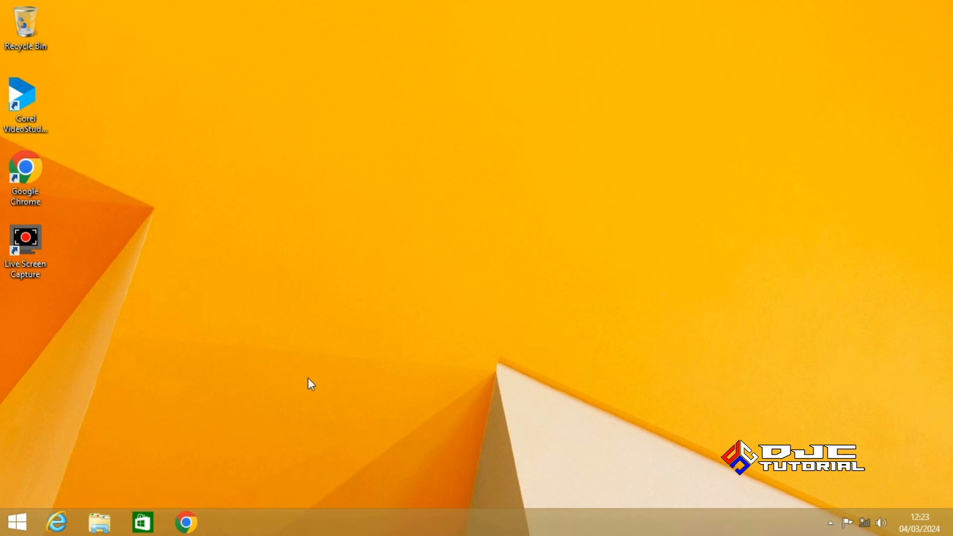
Check This PC's System properties: Windows 8.1 Pro, 32-bit, 8,00 GB installed memory
click(99, 522)
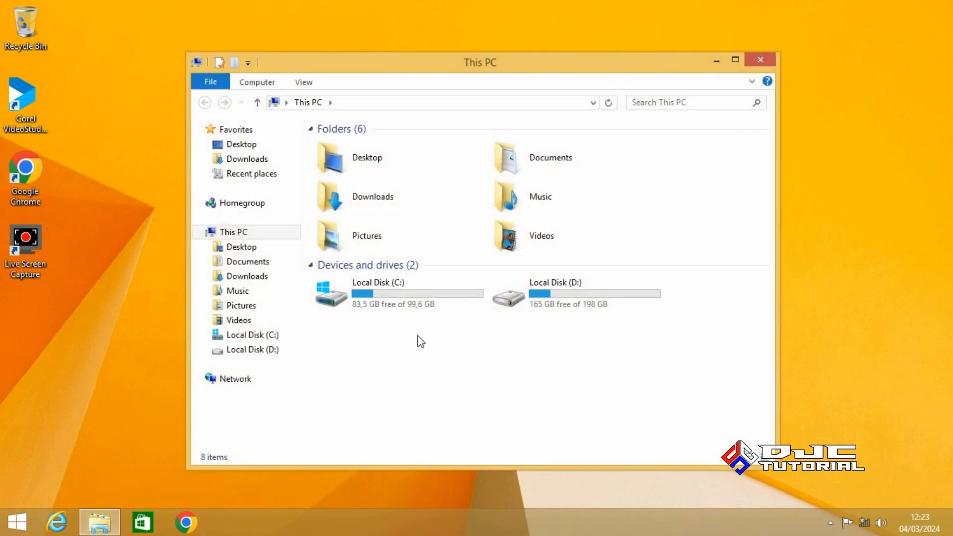
right_click(279, 237)
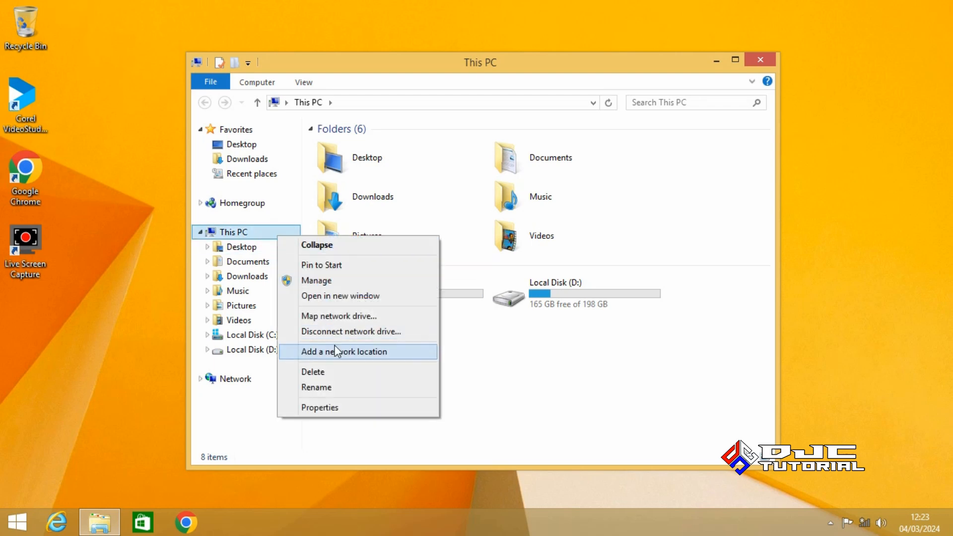
click(357, 402)
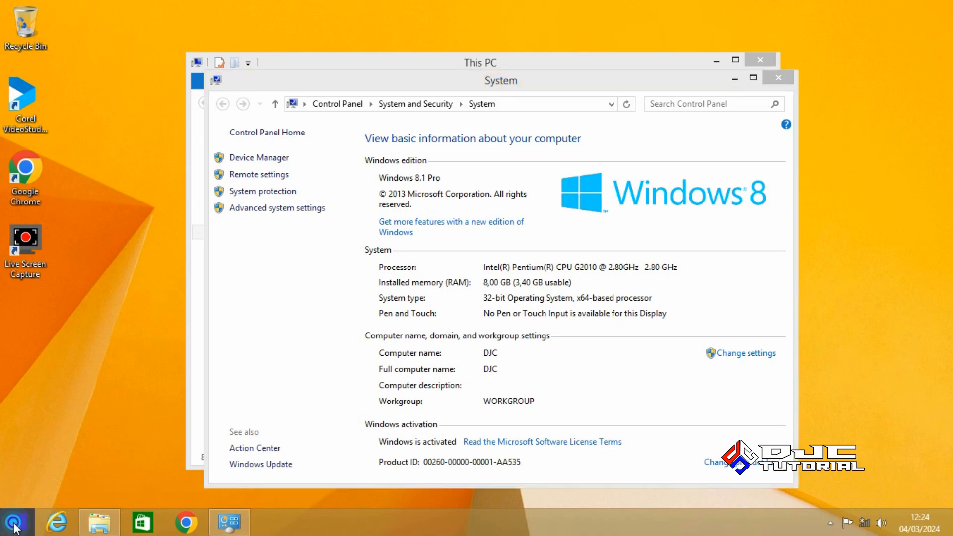
click(17, 522)
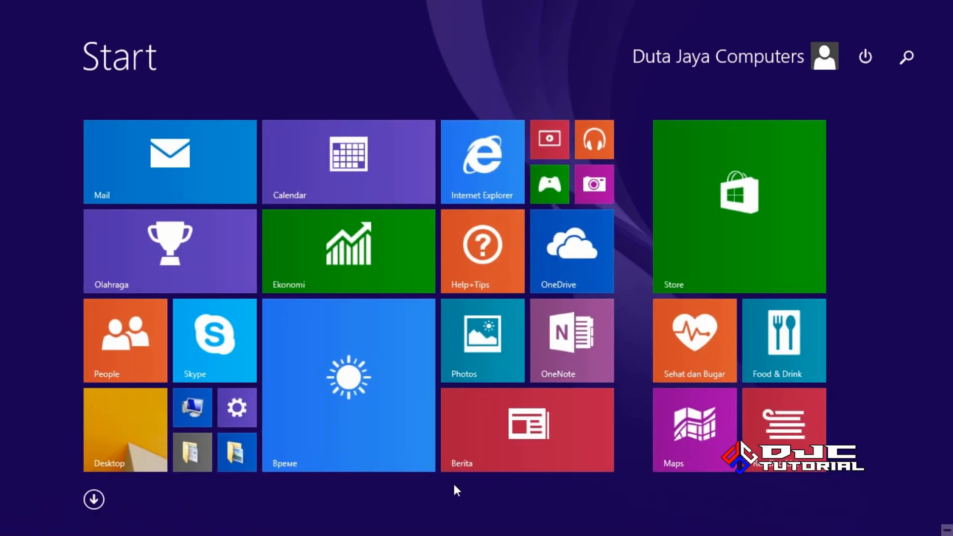
Launch Command Prompt as administrator via a cmd search and move its window down-right
text(cmd)
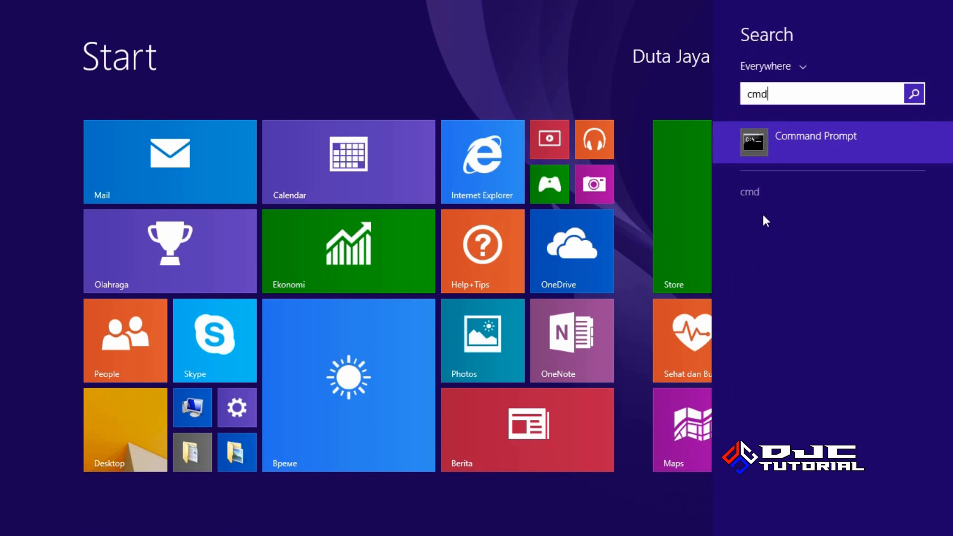
right_click(809, 143)
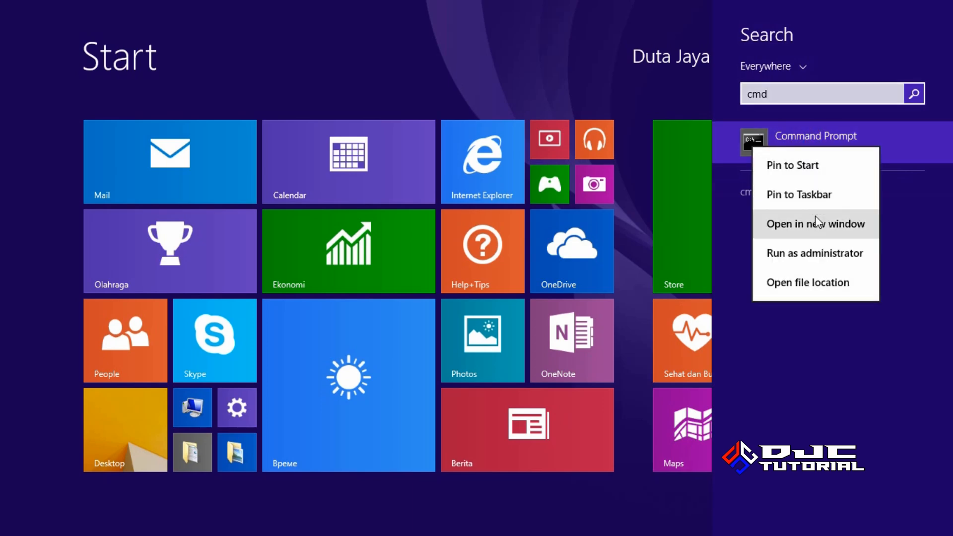
click(815, 252)
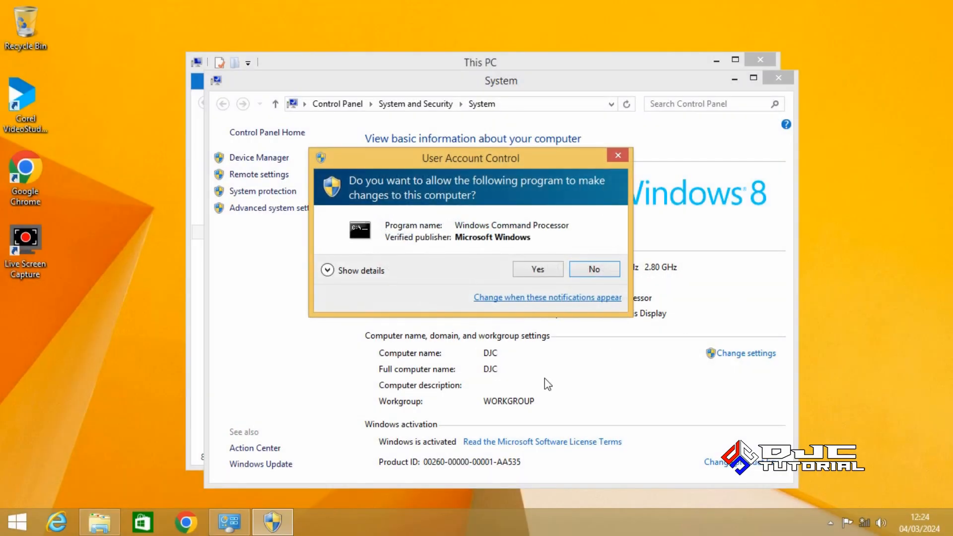
click(538, 270)
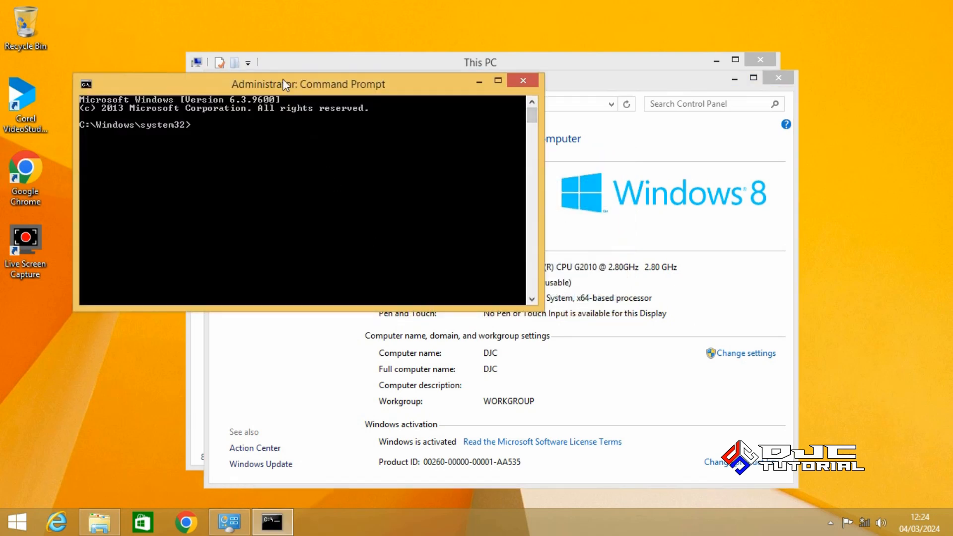
drag(286, 84, 475, 188)
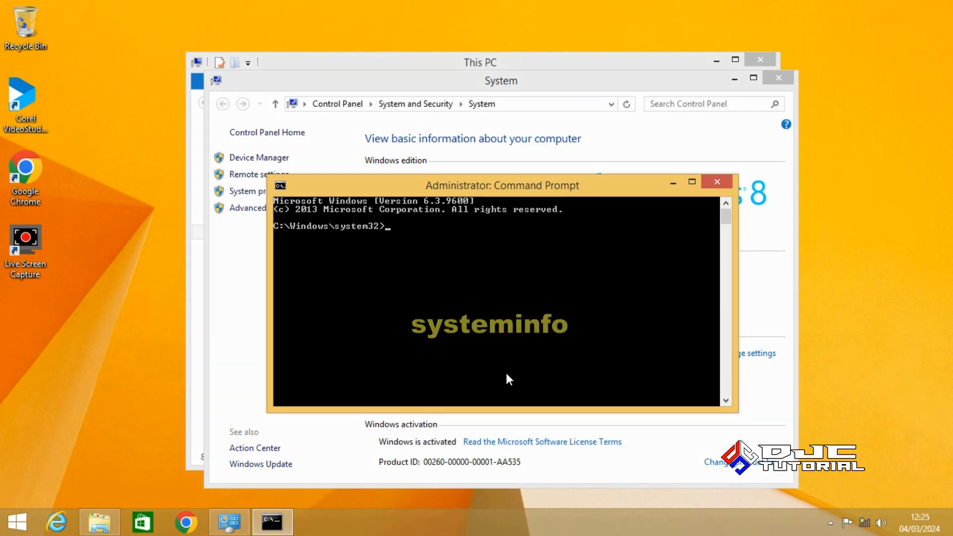
Run systeminfo and scroll to the top of its report
text(sys)
text(tem)
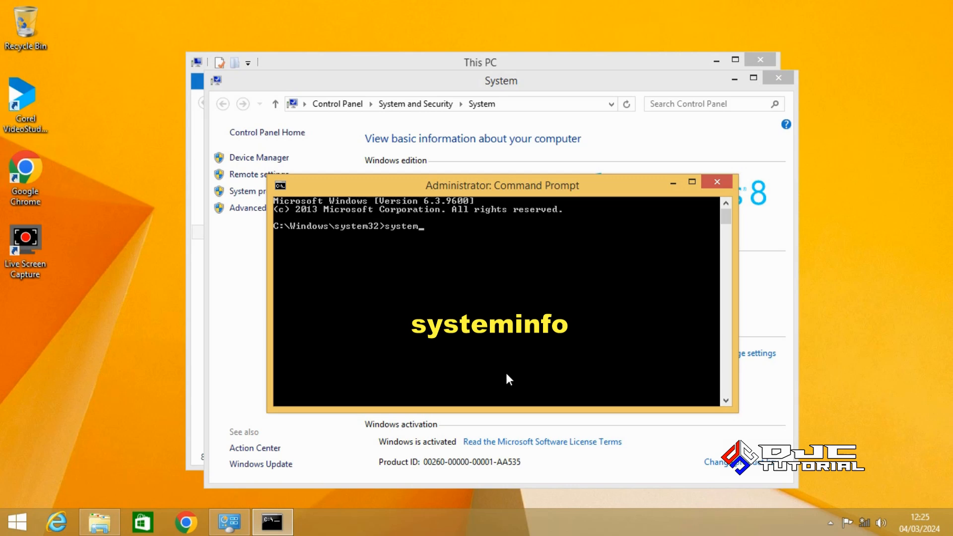
text(info)
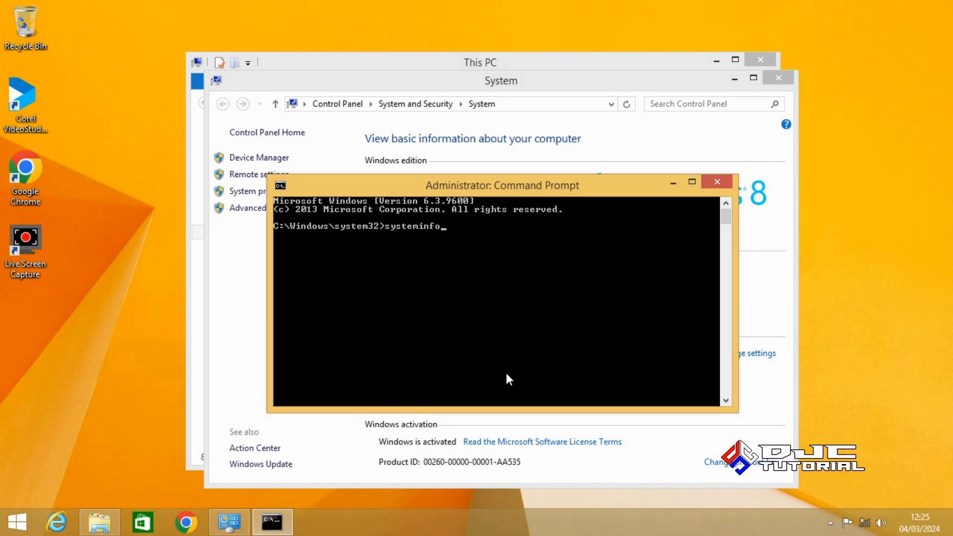
key(Return)
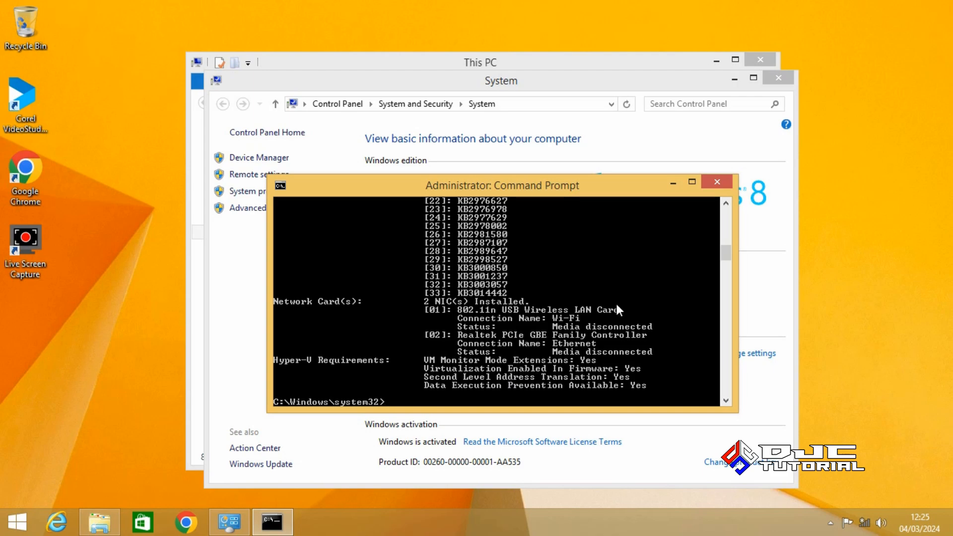
drag(722, 257, 728, 213)
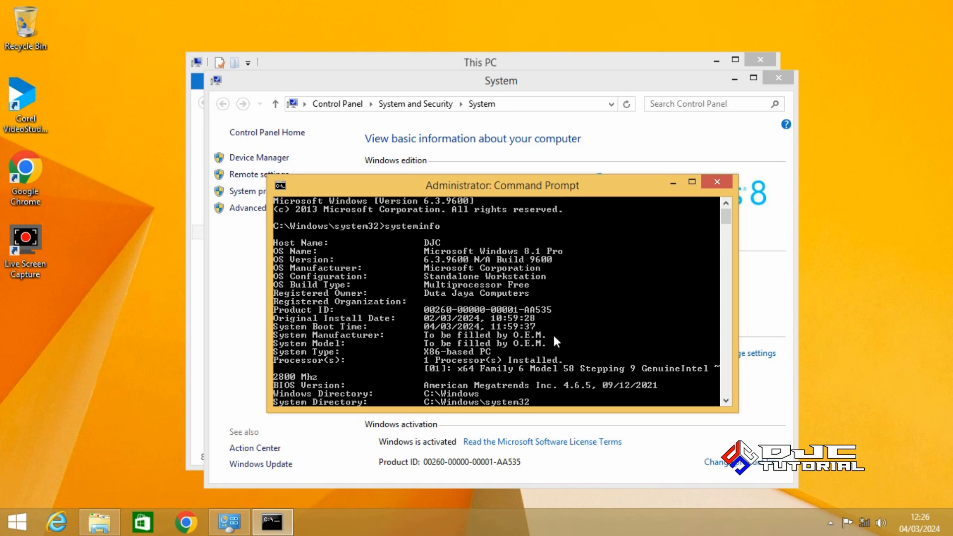
Close the Command Prompt, System and This PC windows
click(715, 184)
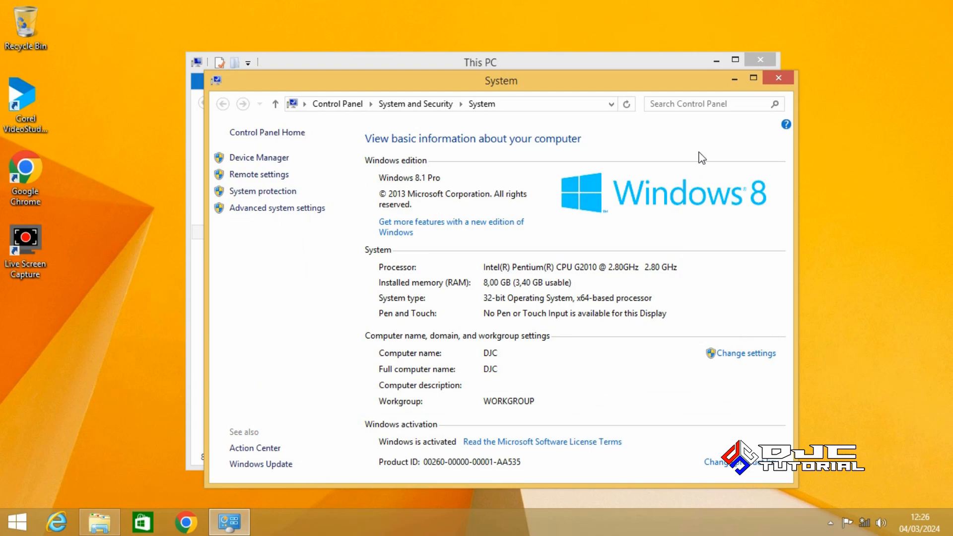
click(775, 84)
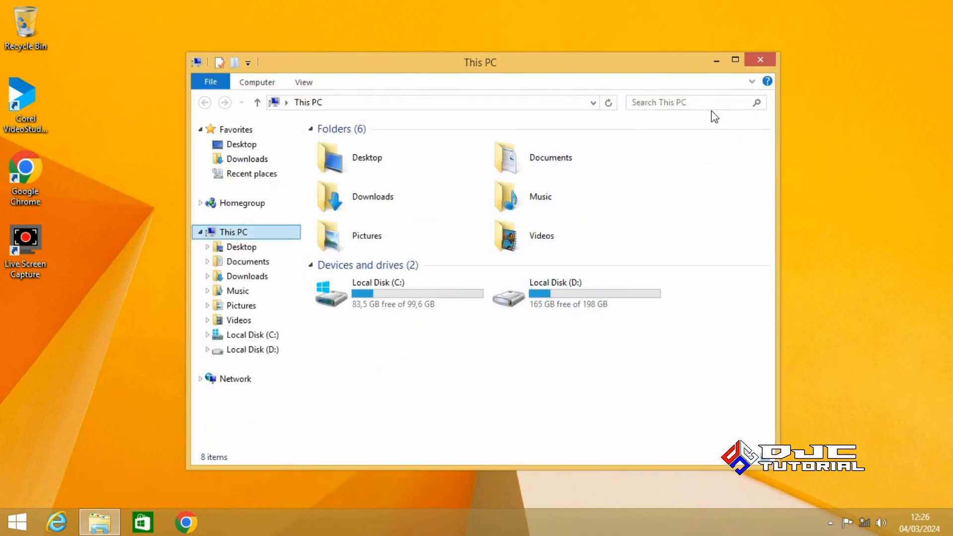
click(758, 61)
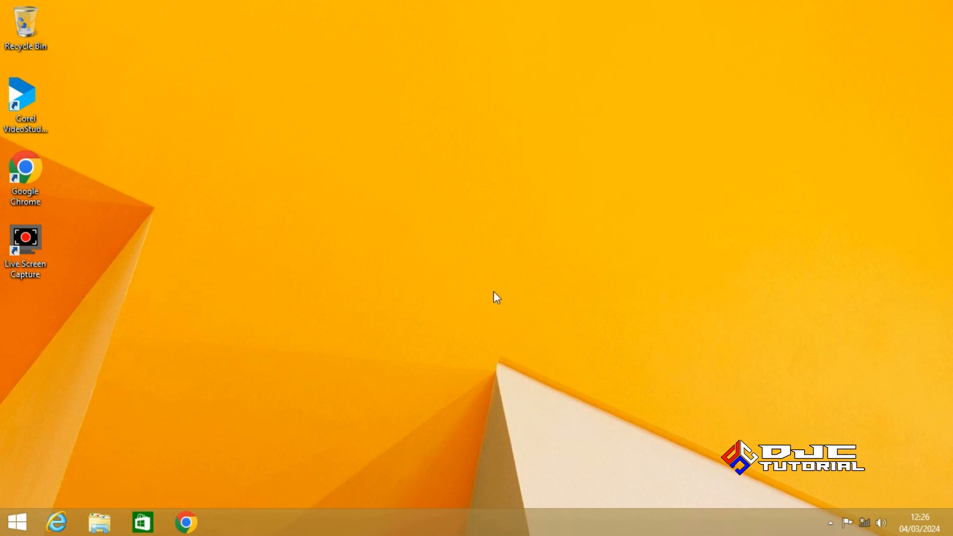
Connect to the Duta Jaya Computers Wi-Fi network
click(863, 526)
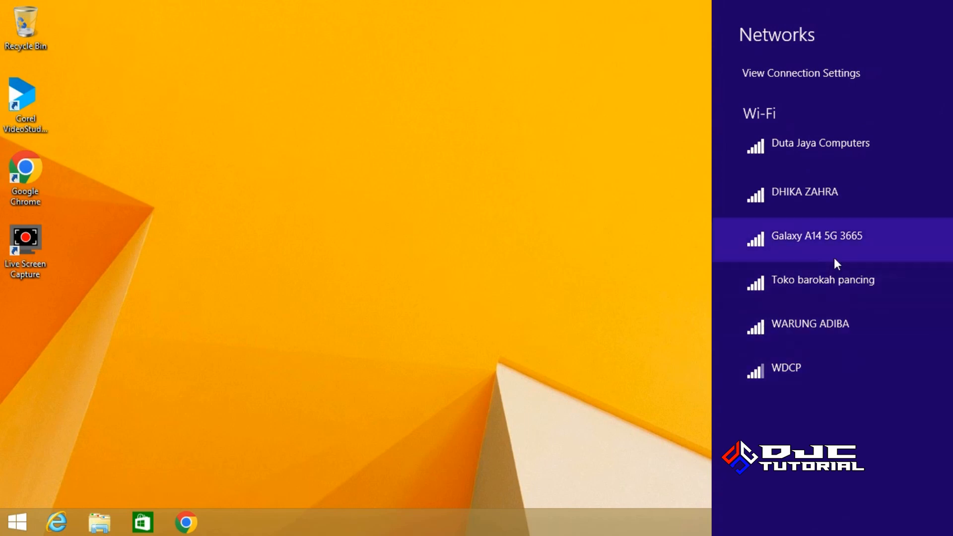
click(831, 153)
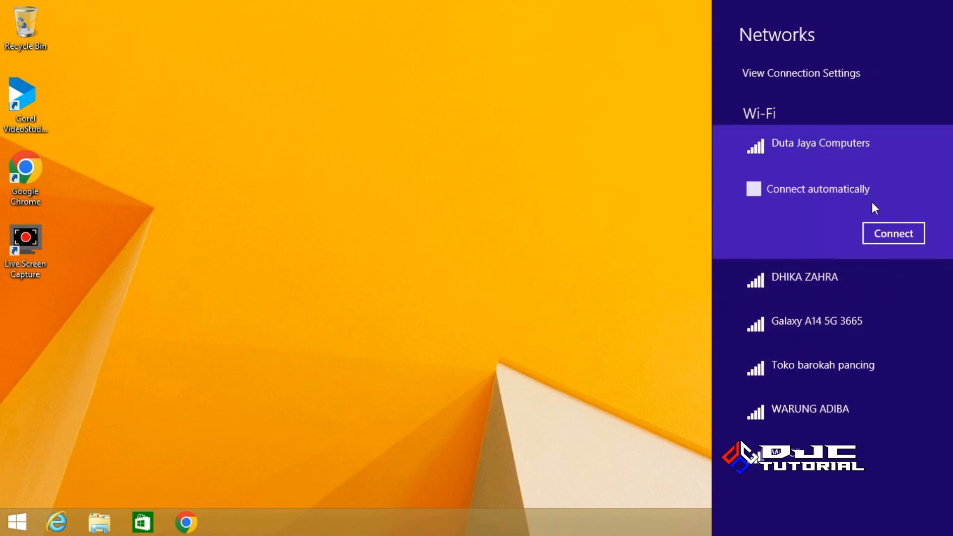
click(896, 234)
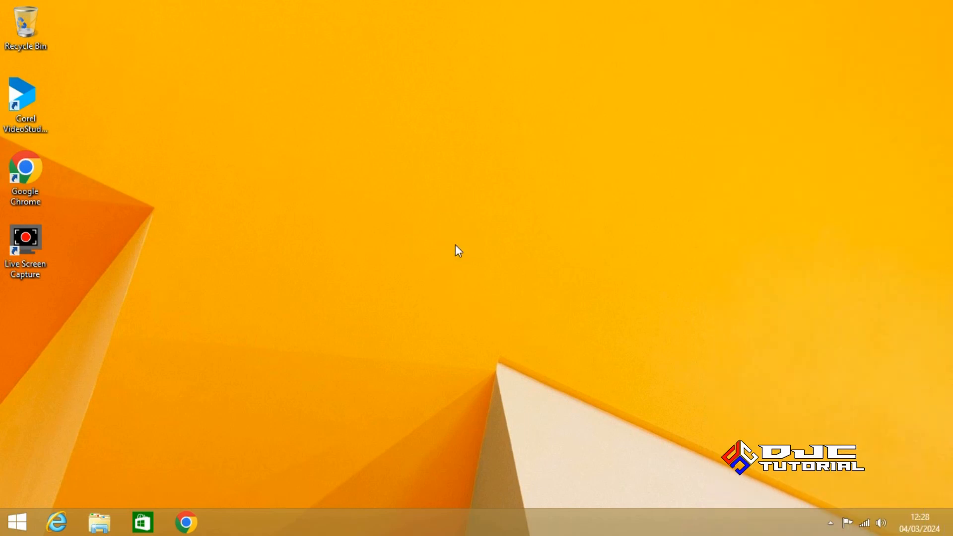
Launch Chrome and search Google for 'windows 8.1 disk image file iso'
double_click(40, 180)
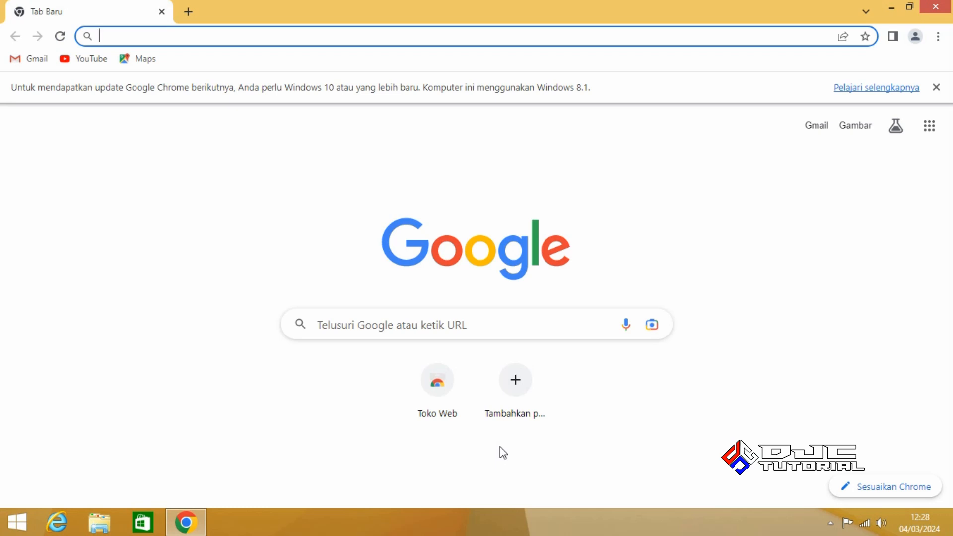
click(520, 330)
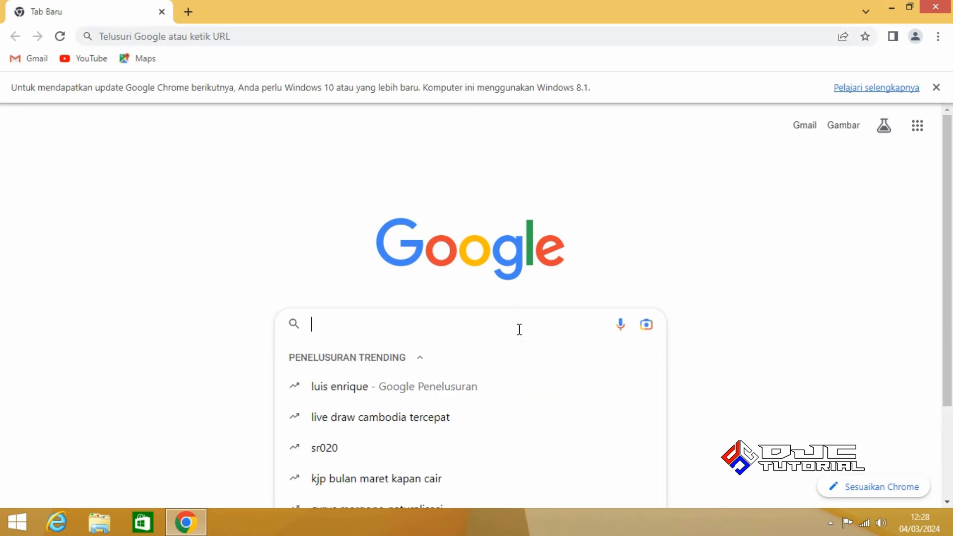
text(windows )
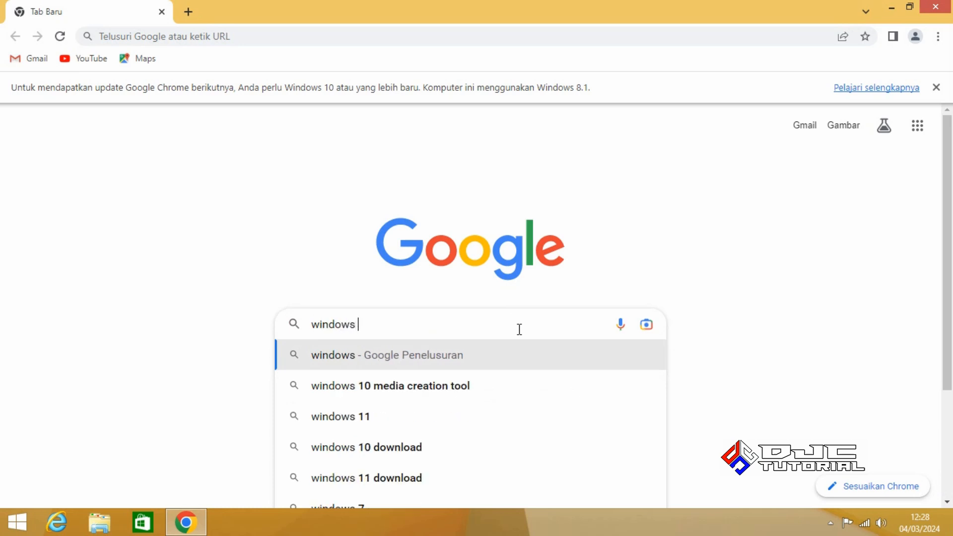
text(8.1 dis)
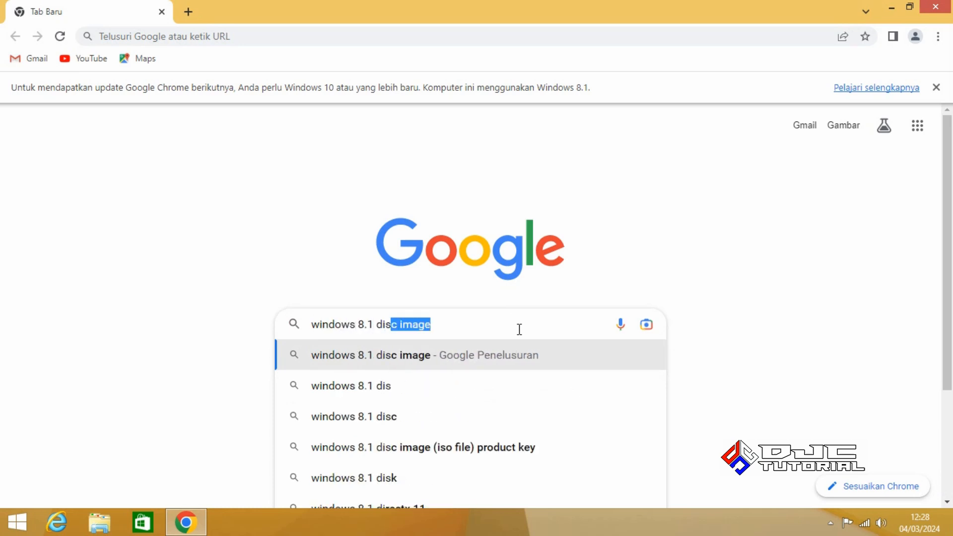
text(k image)
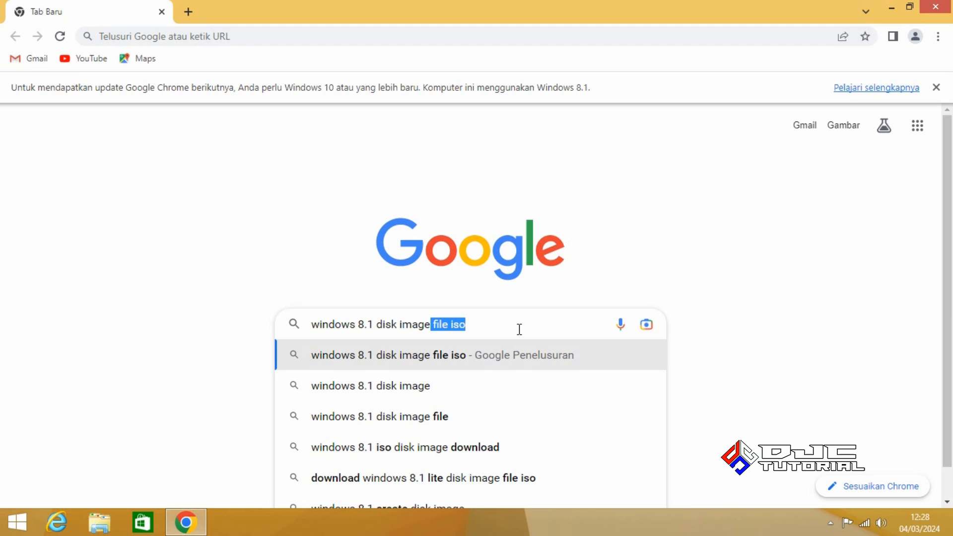
key(Return)
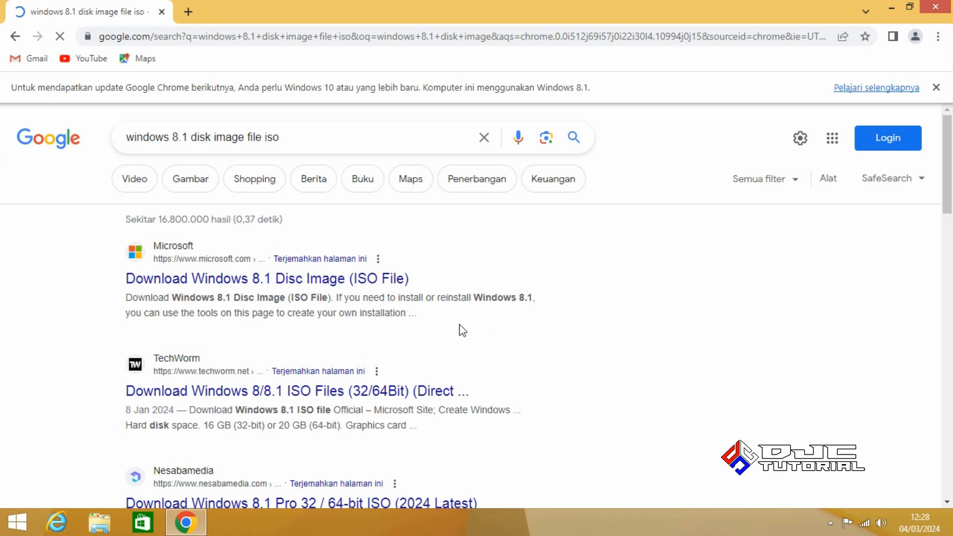
On Microsoft's Windows 8.1 disc image page, select and confirm the Windows 8.1 edition
click(288, 283)
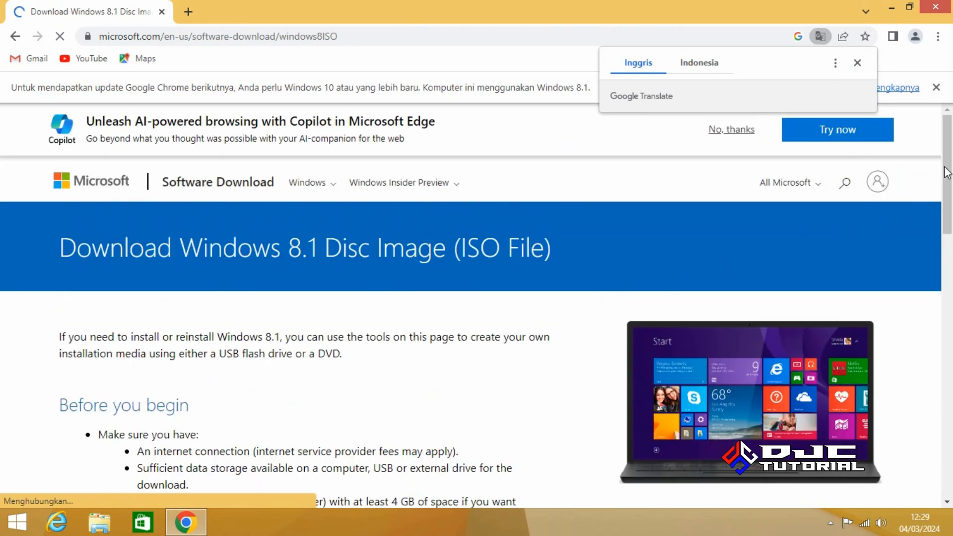
drag(947, 178, 952, 339)
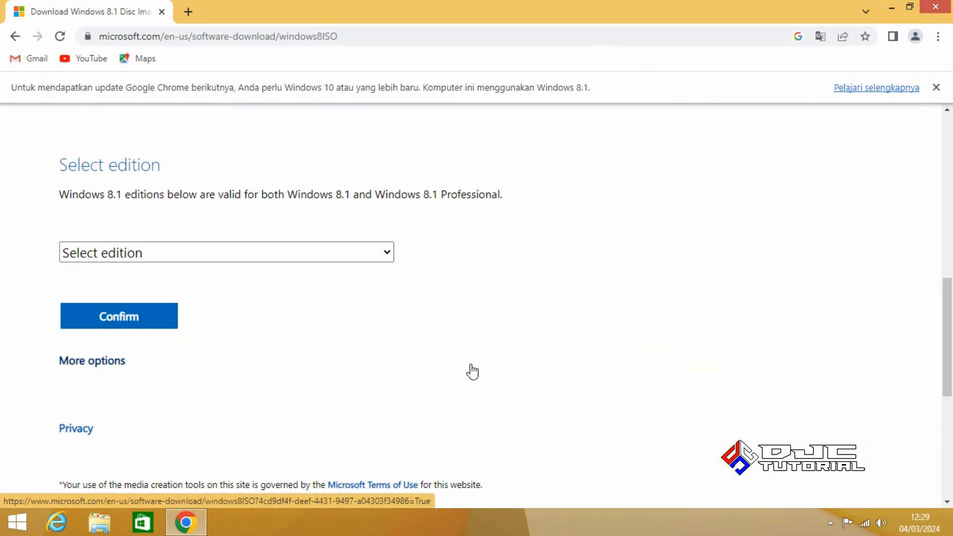
click(338, 258)
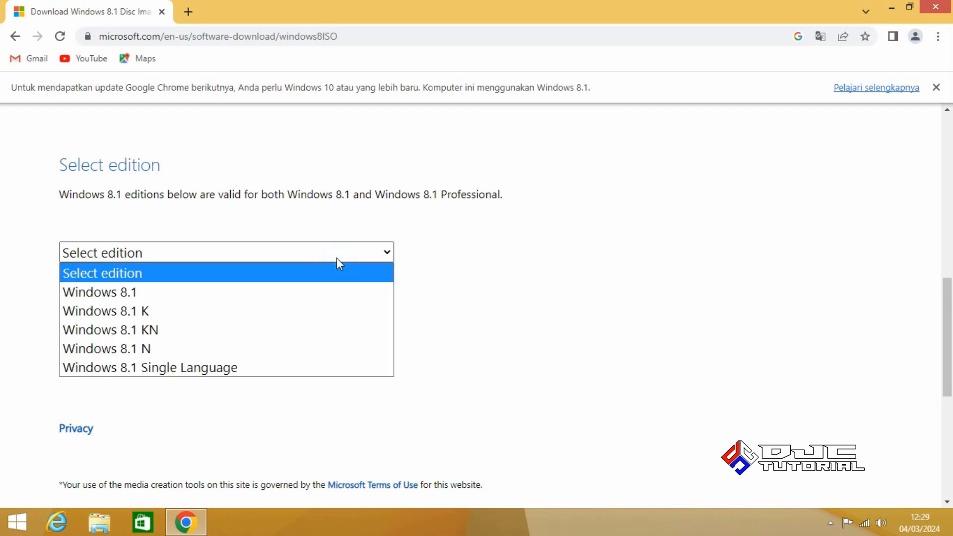
click(338, 293)
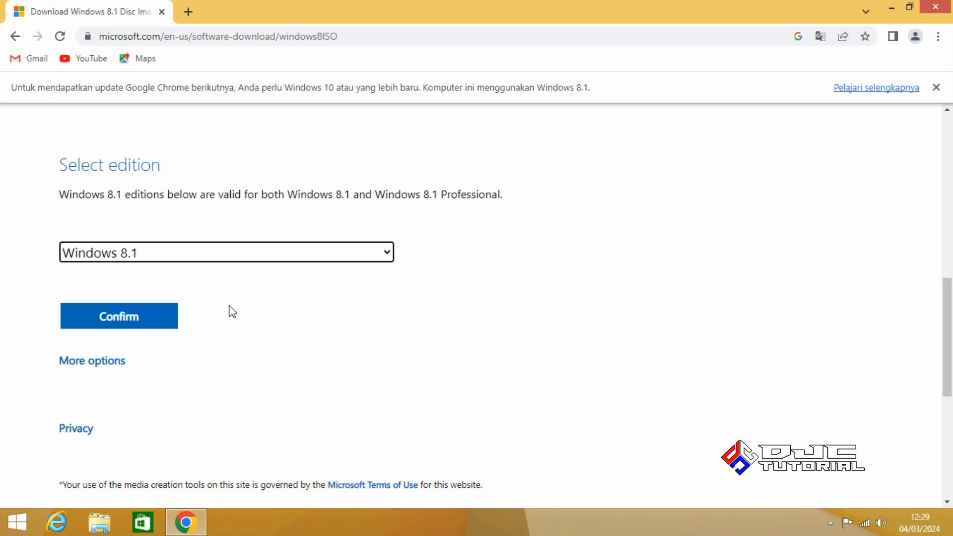
click(154, 321)
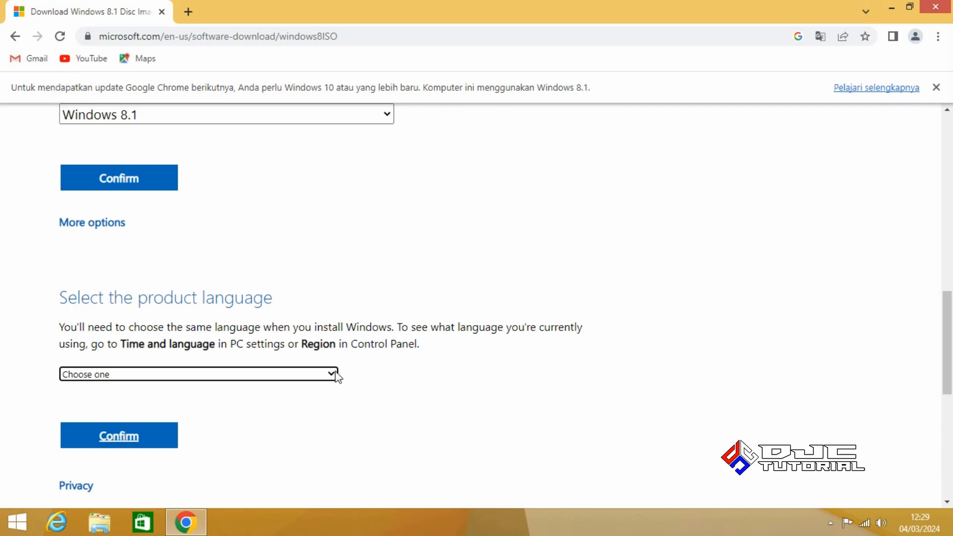
Choose and confirm English (United States) as the product language
click(300, 376)
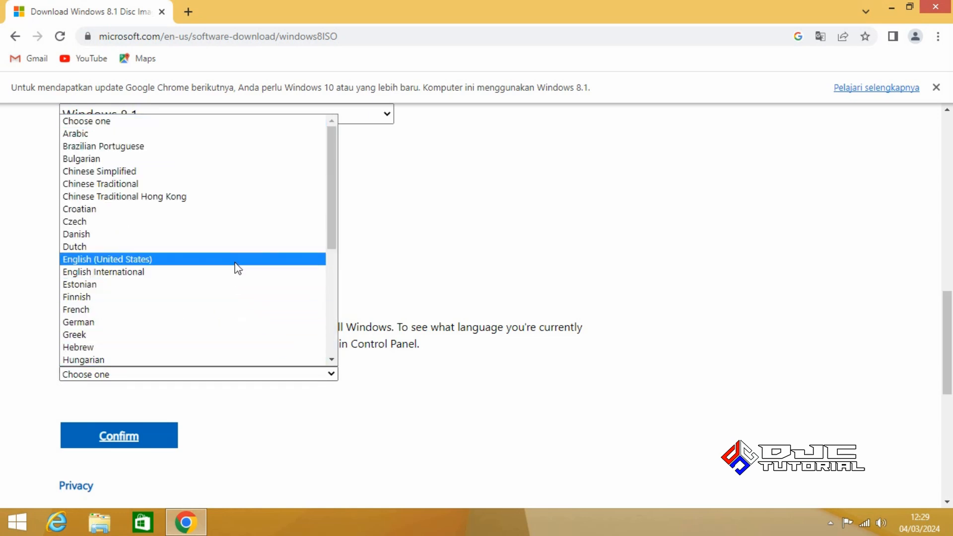
click(238, 268)
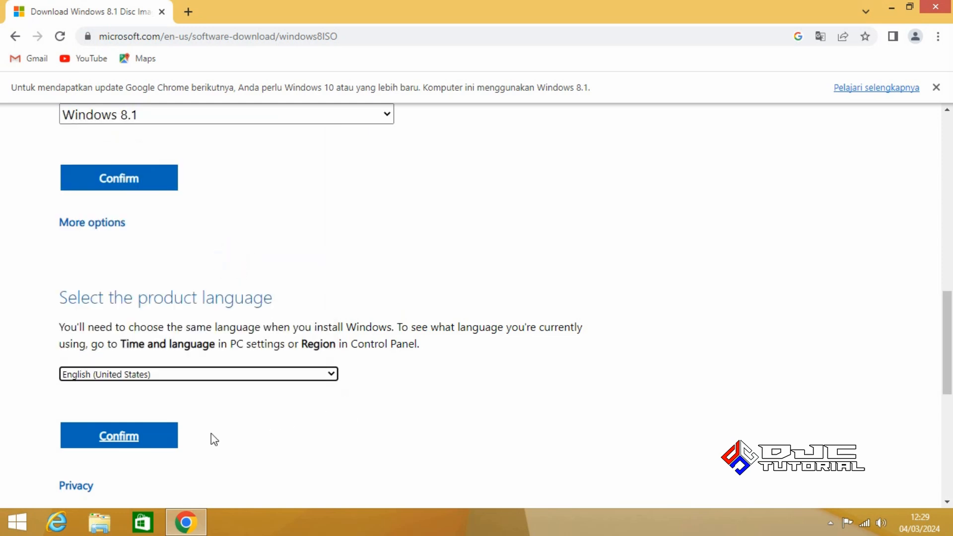
click(151, 441)
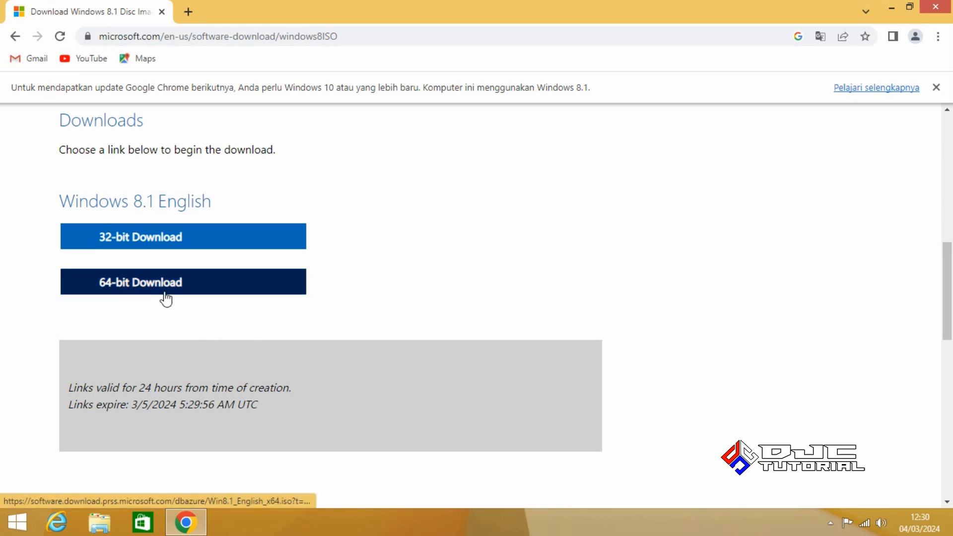
Start downloading the 64-bit Windows 8.1 image Win8.1_English_x64.iso
click(149, 293)
click(209, 292)
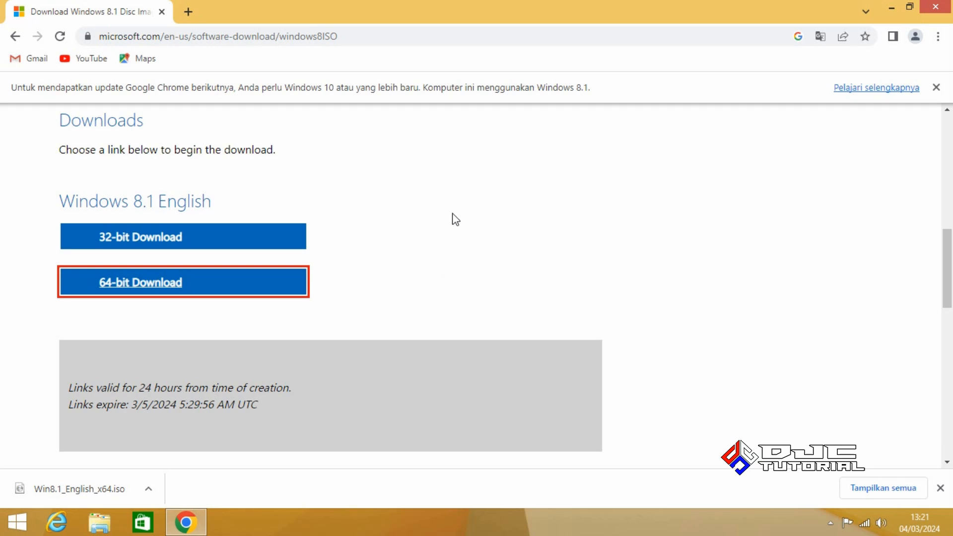
Search the web for 'rufus' and open the official rufus.ie website
click(445, 41)
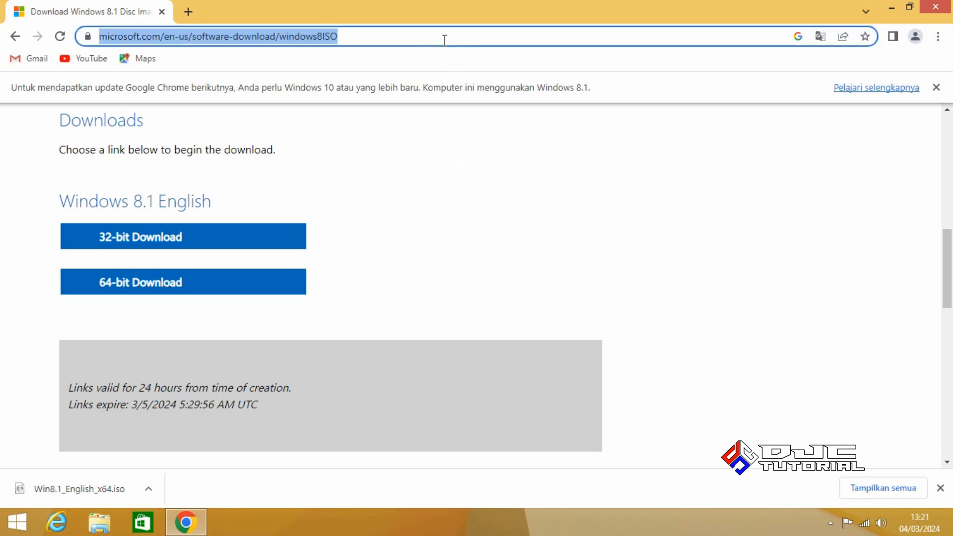
text(ruf)
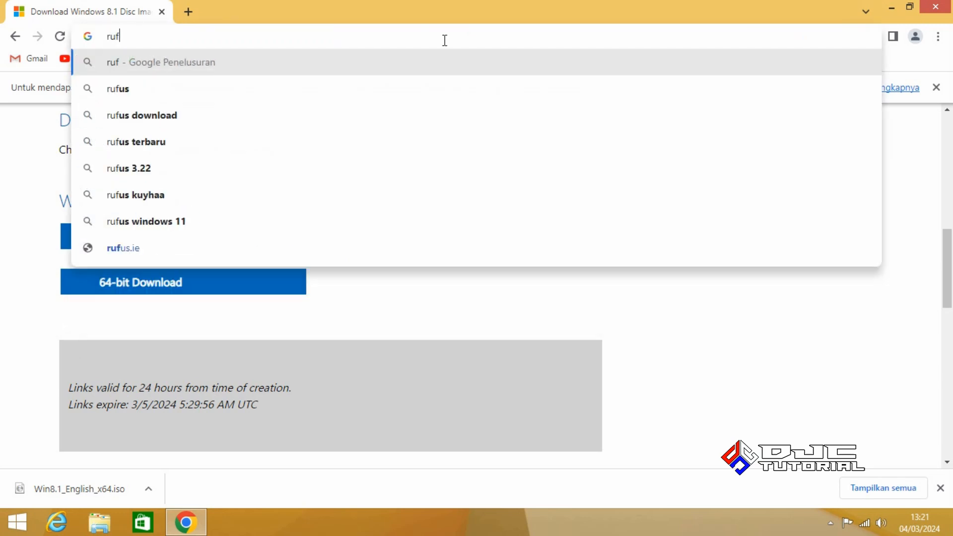
text(us)
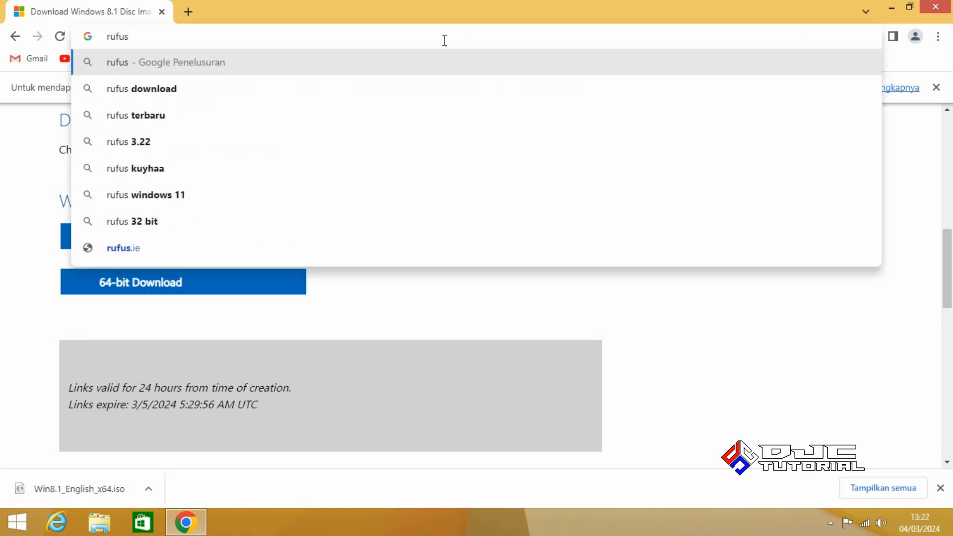
key(Return)
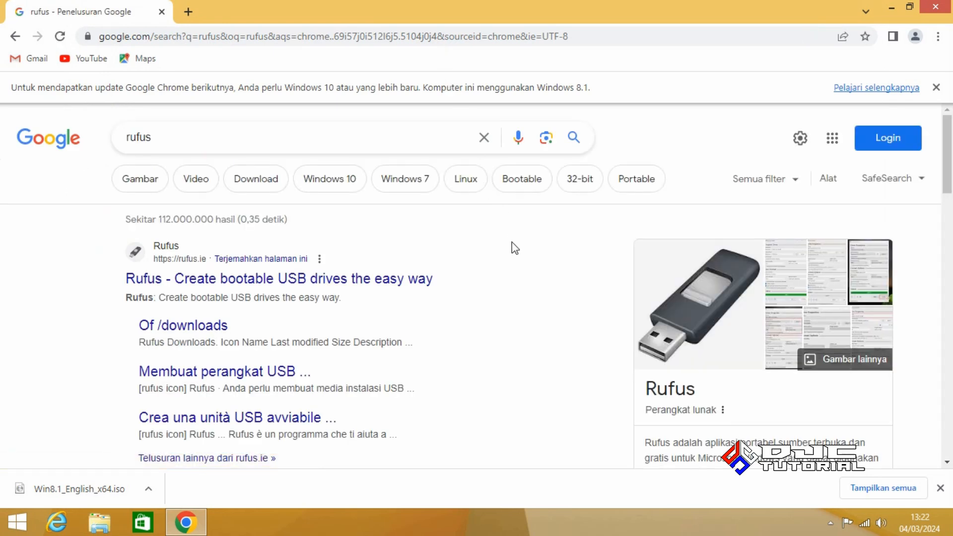
click(288, 282)
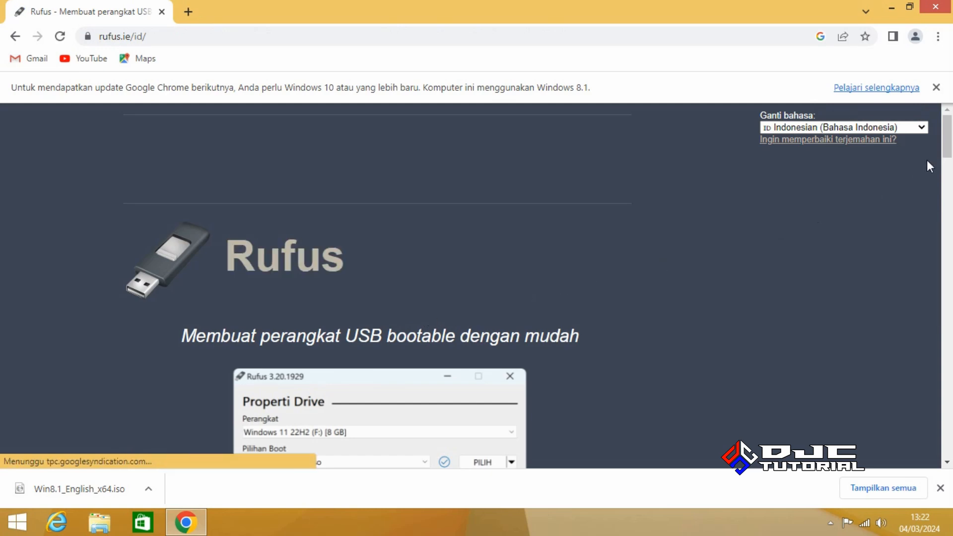
Open the other Rufus versions (GitHub) link and dismiss the ad
drag(948, 148, 946, 256)
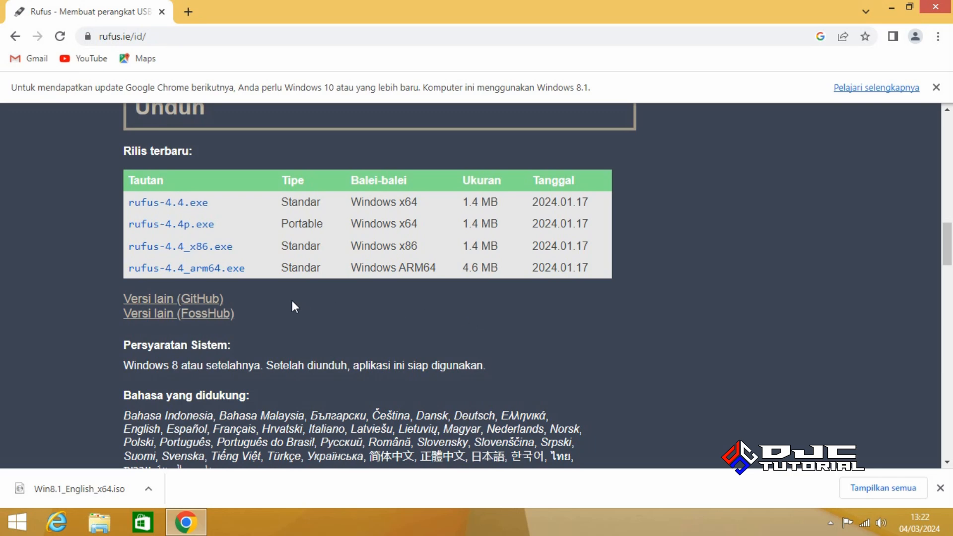
click(220, 299)
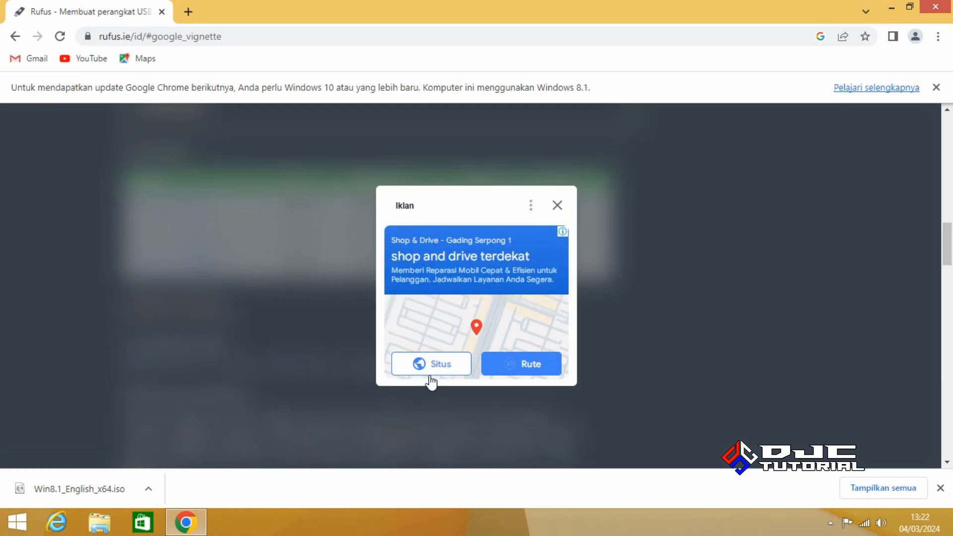
click(557, 206)
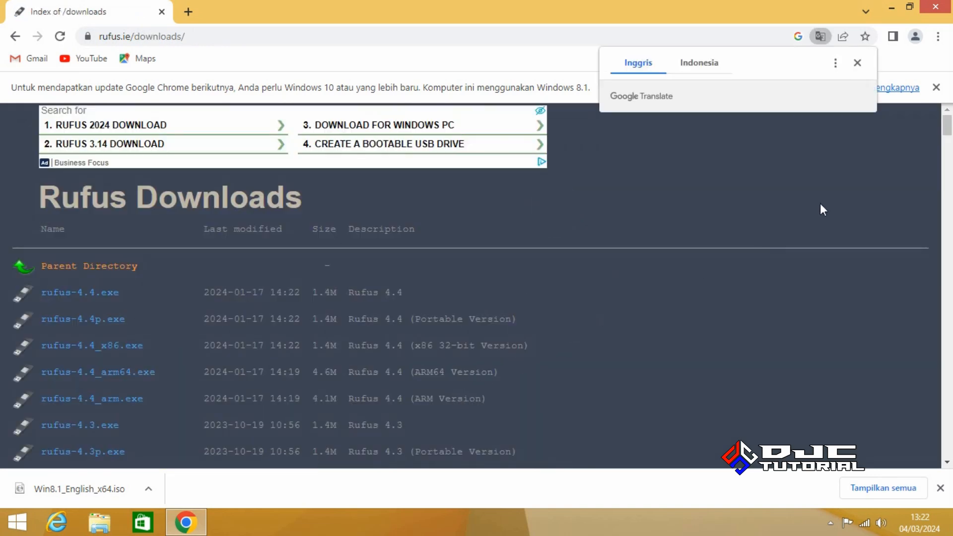
Download rufus-3.22p.exe and check it in the Downloads folder beside the Win8.1 ISO
drag(947, 130, 948, 170)
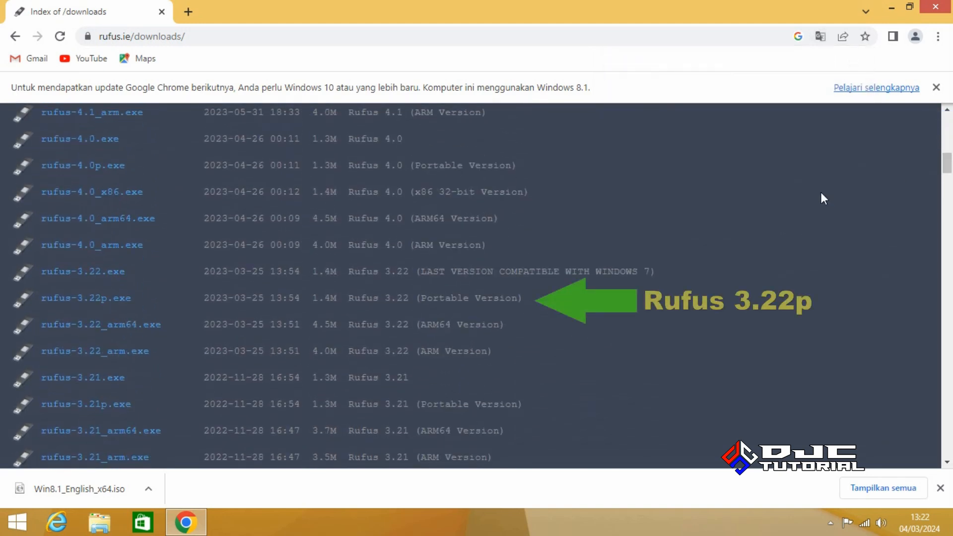
click(122, 301)
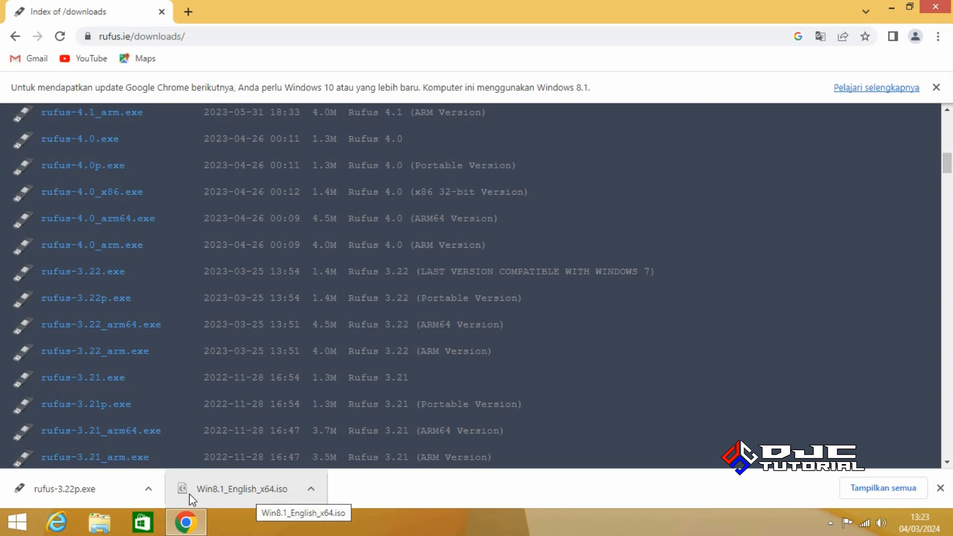
click(125, 489)
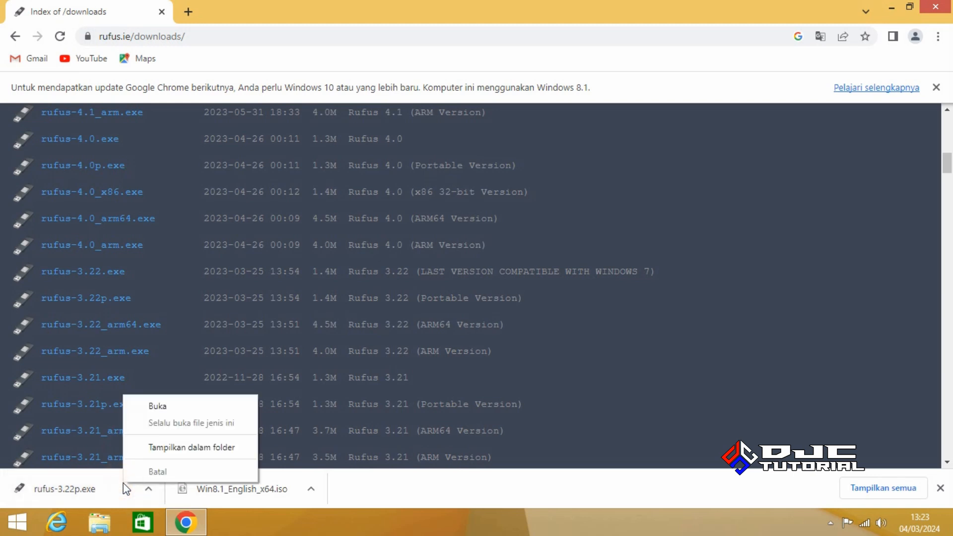
click(171, 449)
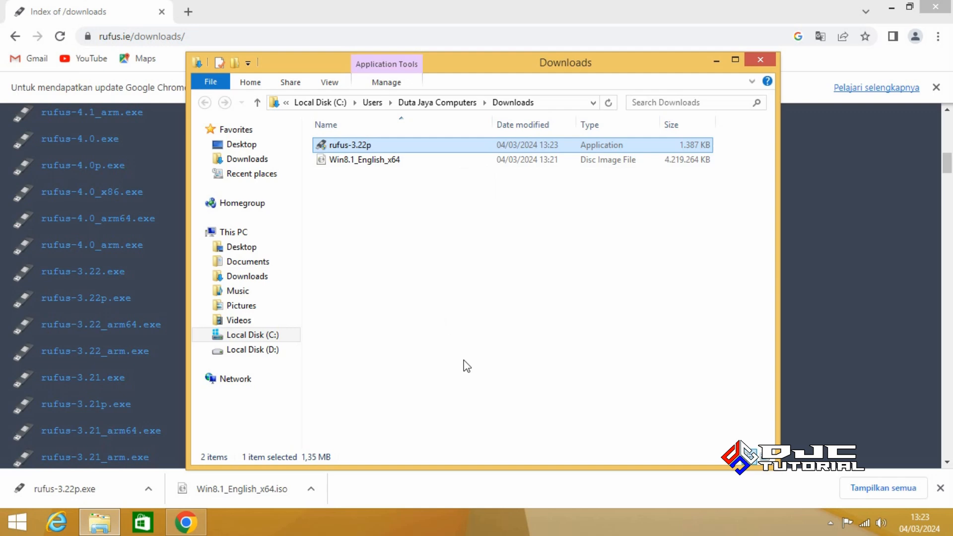
click(762, 60)
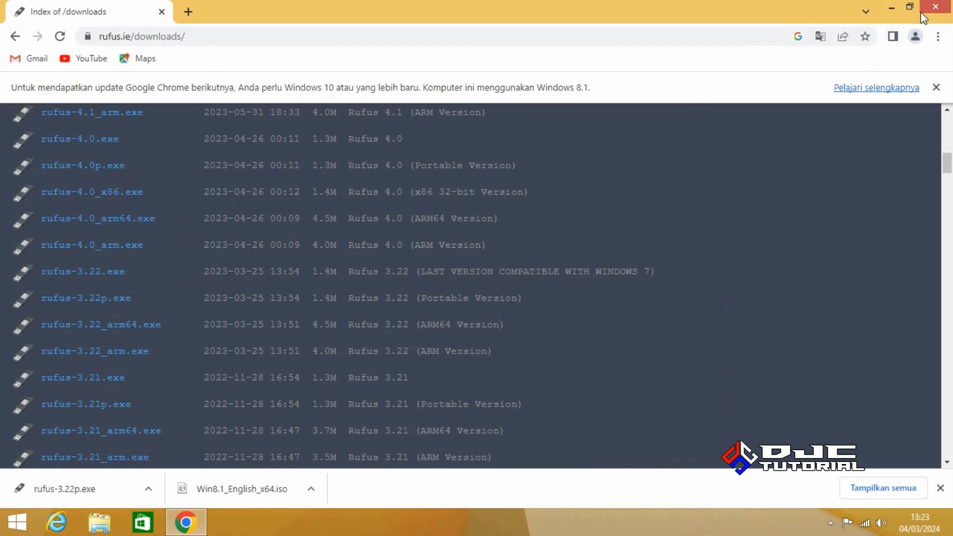
Close Chrome and disconnect from the currently connected Wi-Fi network
click(936, 6)
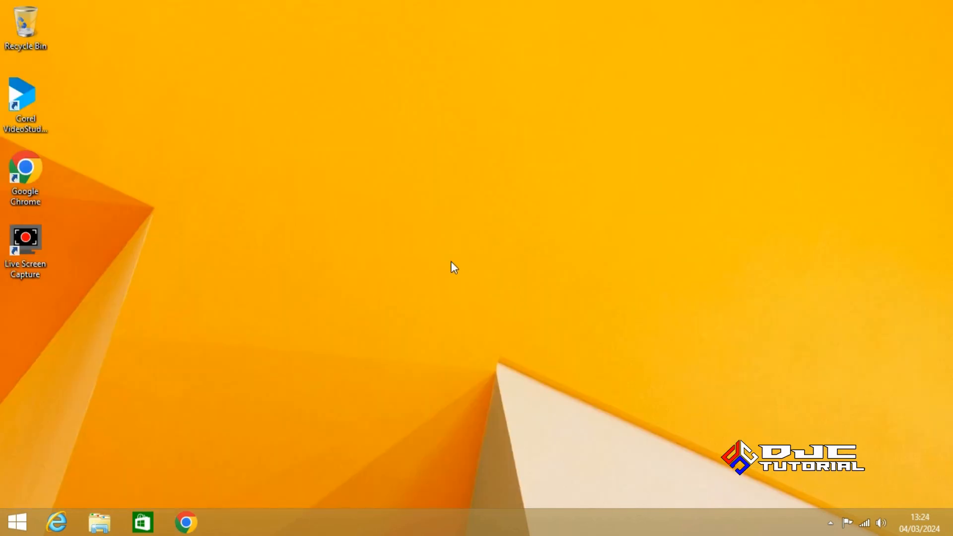
click(866, 523)
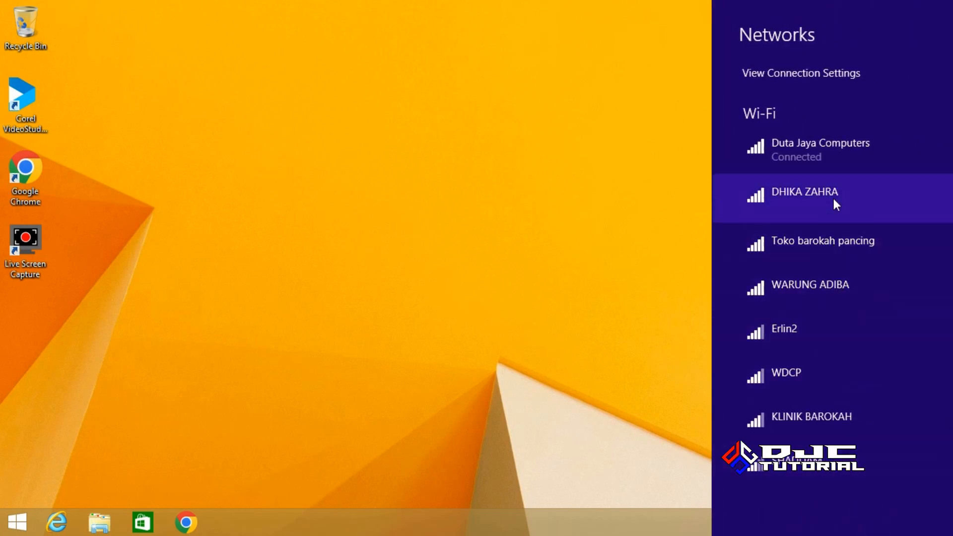
click(830, 154)
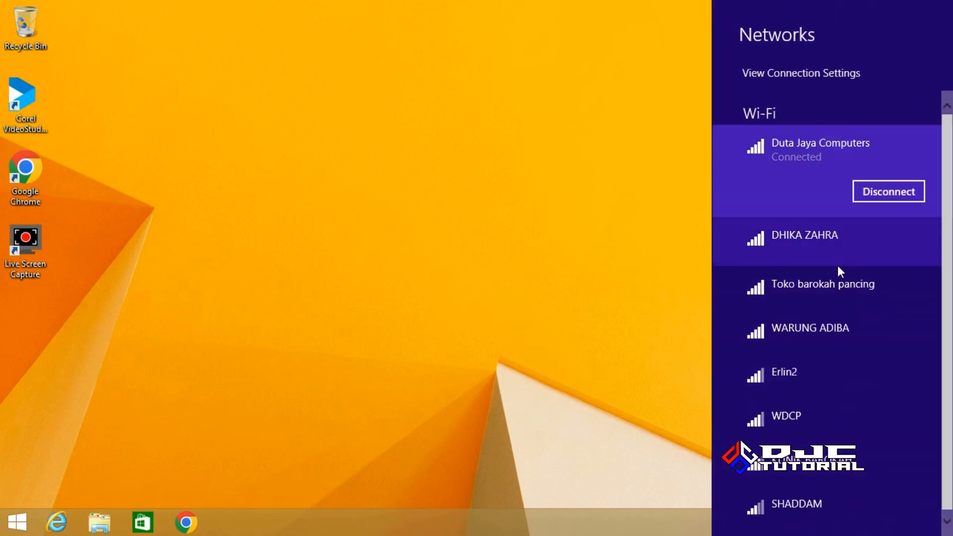
click(888, 195)
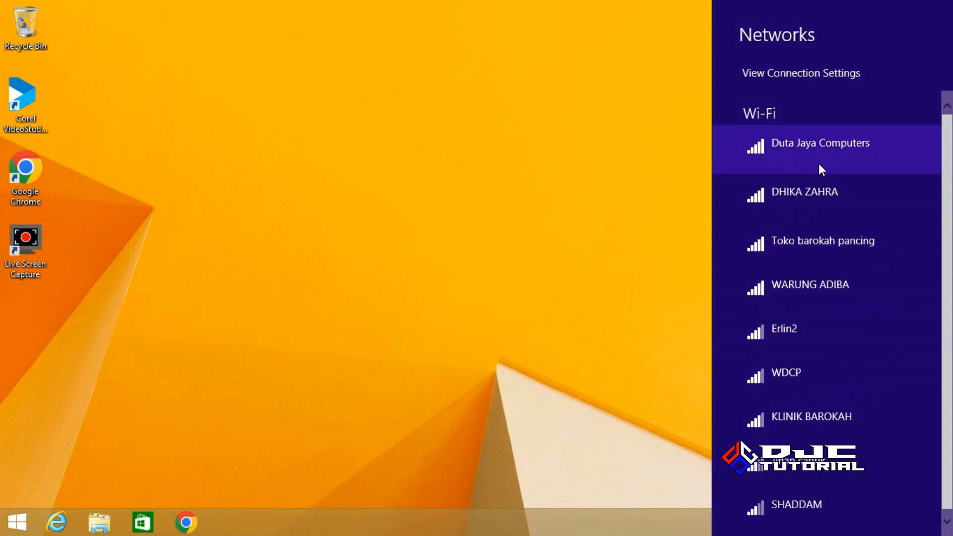
click(471, 259)
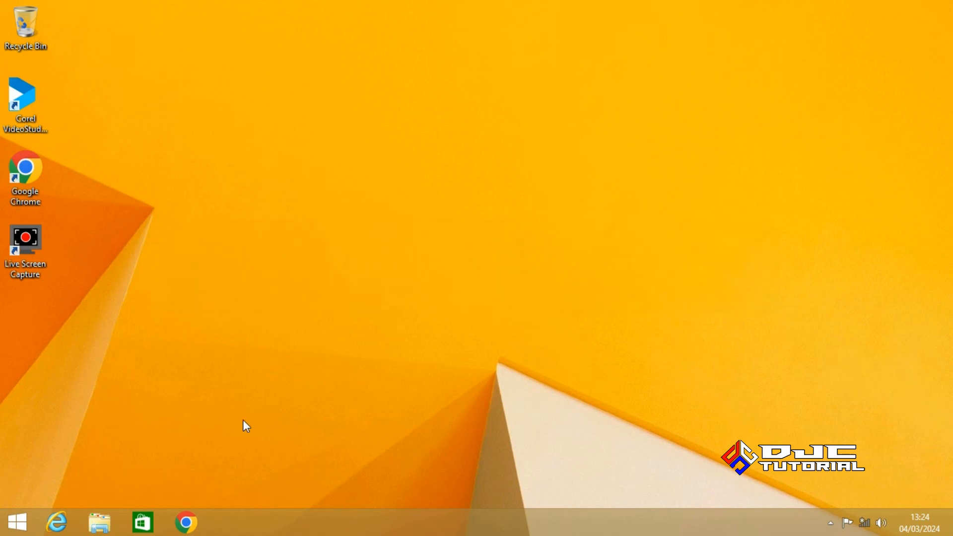
Open File Explorer and browse to the FDD (E:) USB drive
click(105, 524)
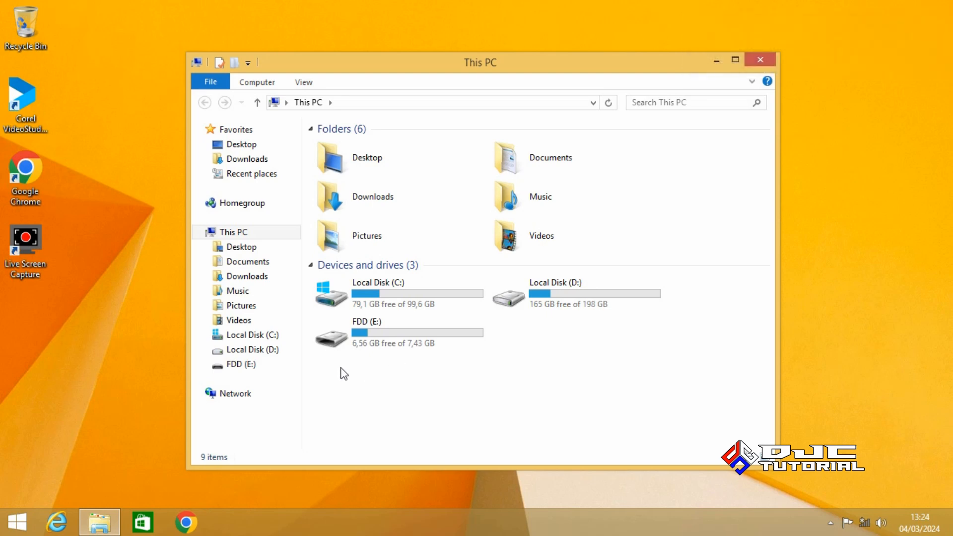
click(253, 367)
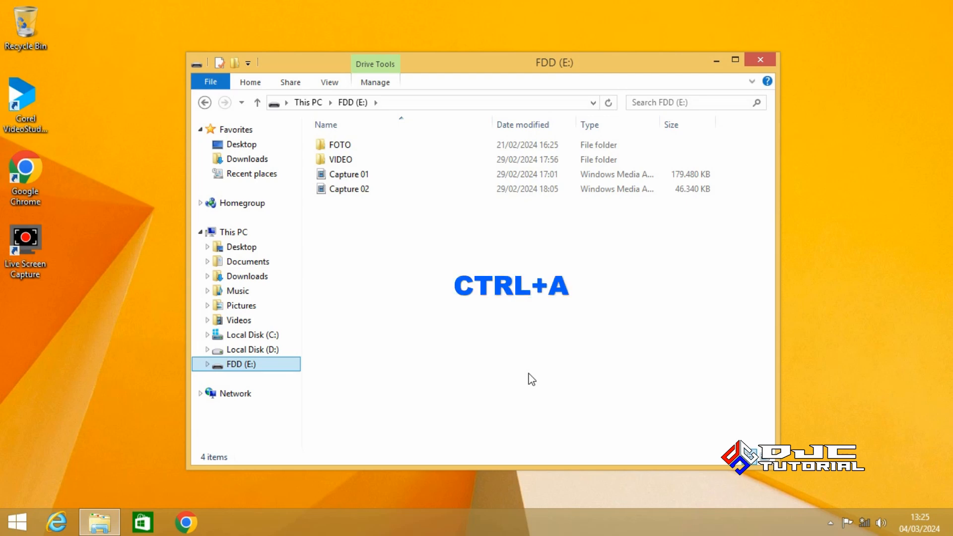
Copy all four items from FDD (E:) and switch to Local Disk (D:)
key(ctrl+a)
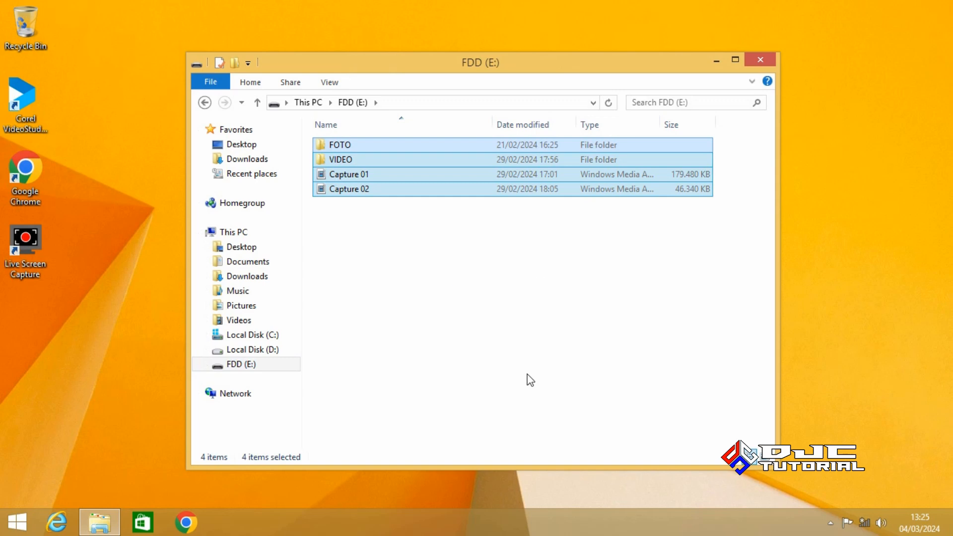
right_click(486, 190)
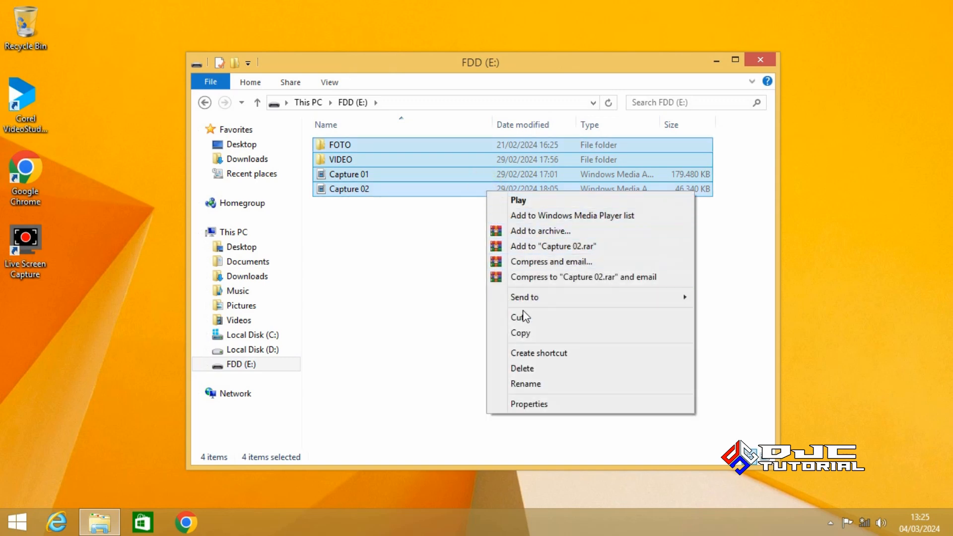
click(526, 335)
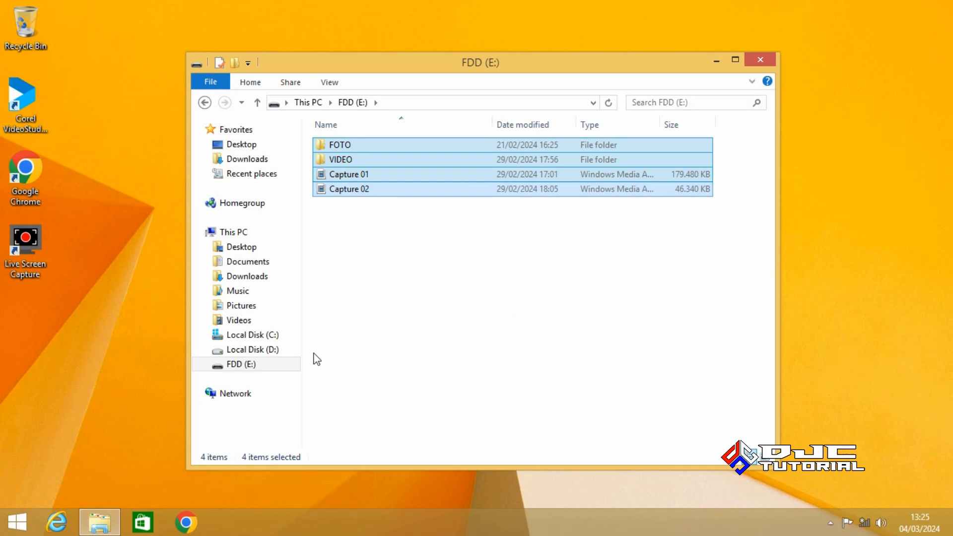
click(276, 353)
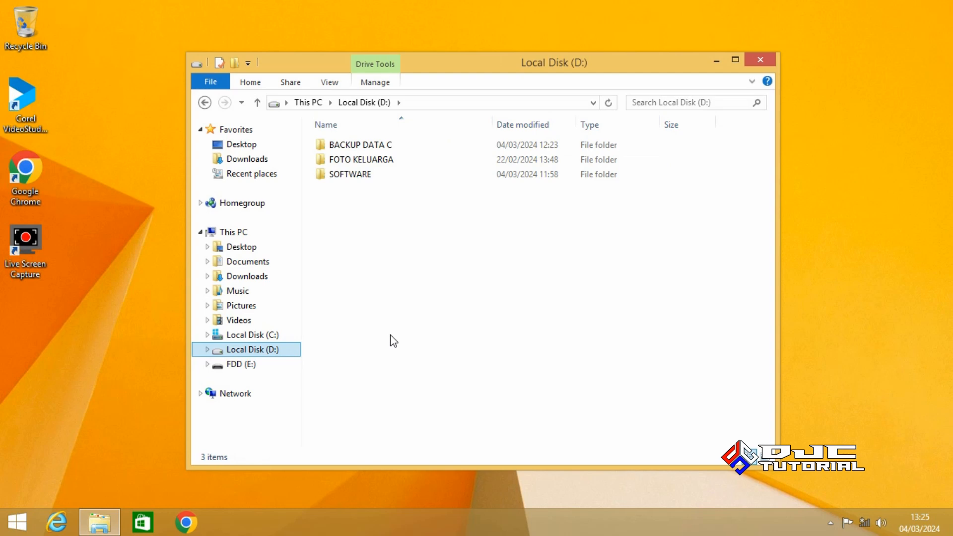
right_click(417, 318)
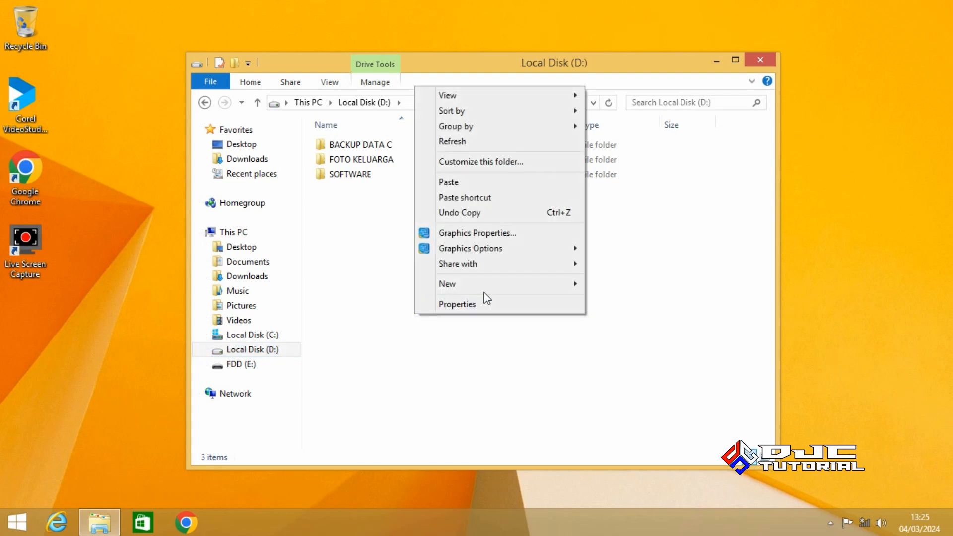
mouse_move(508, 284)
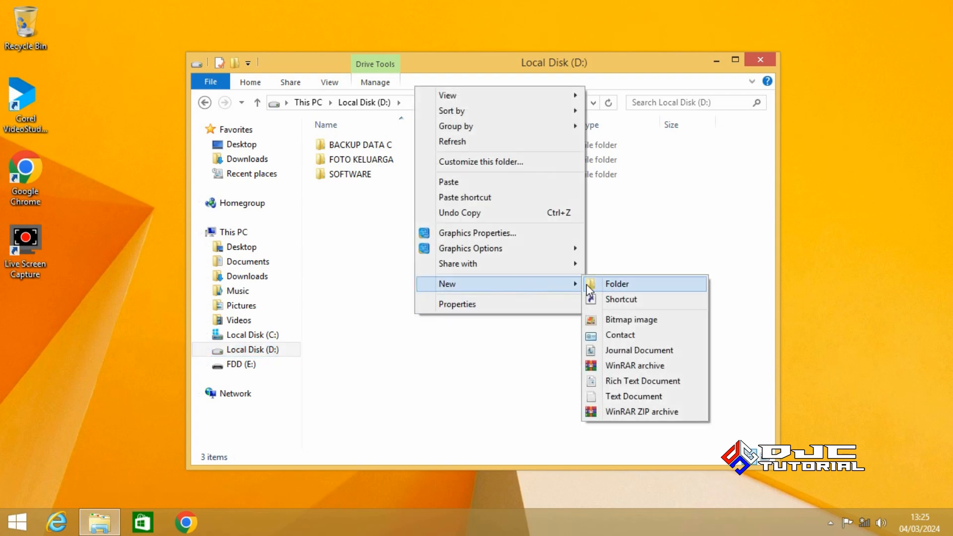
Create a new folder named 'BACKUP DATA FDD' on Local Disk (D:)
click(609, 285)
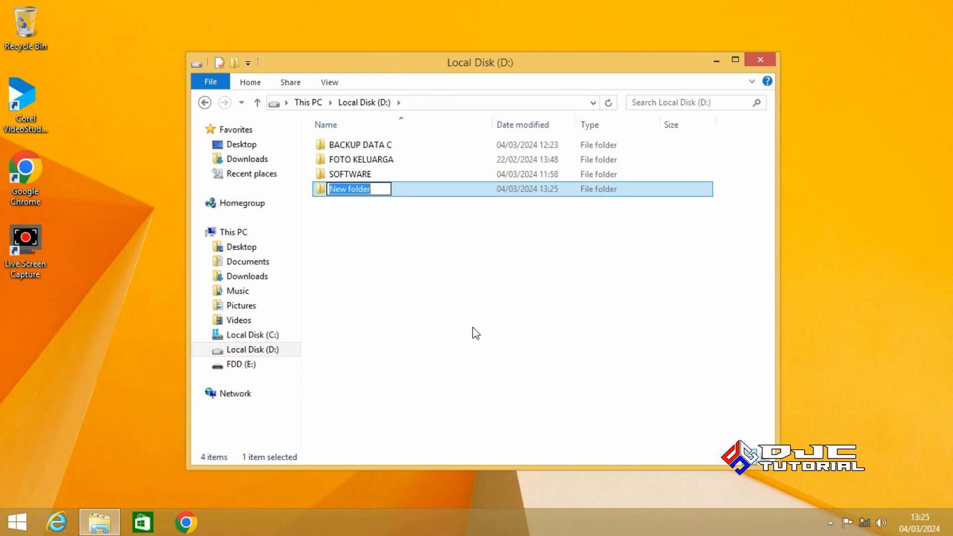
text(B)
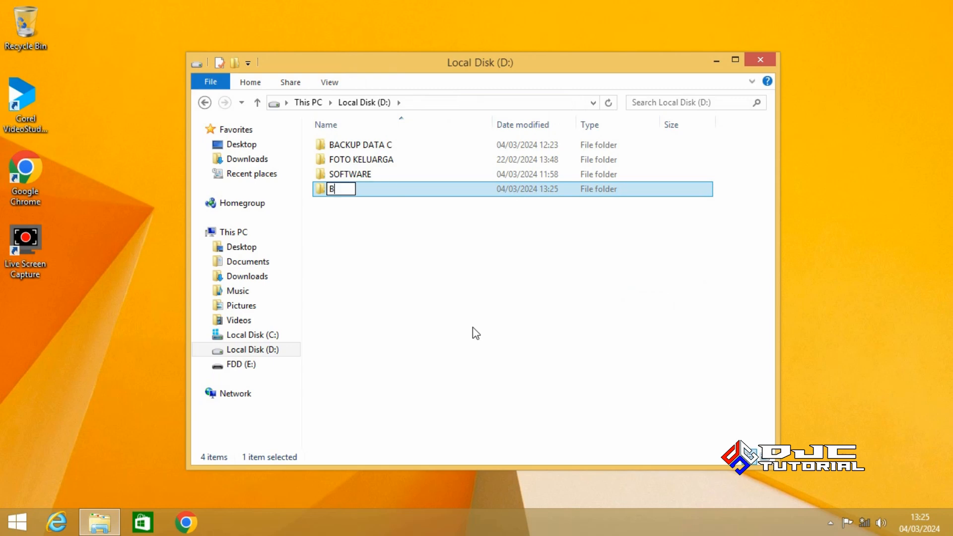
text(ACKUP DATA FDD)
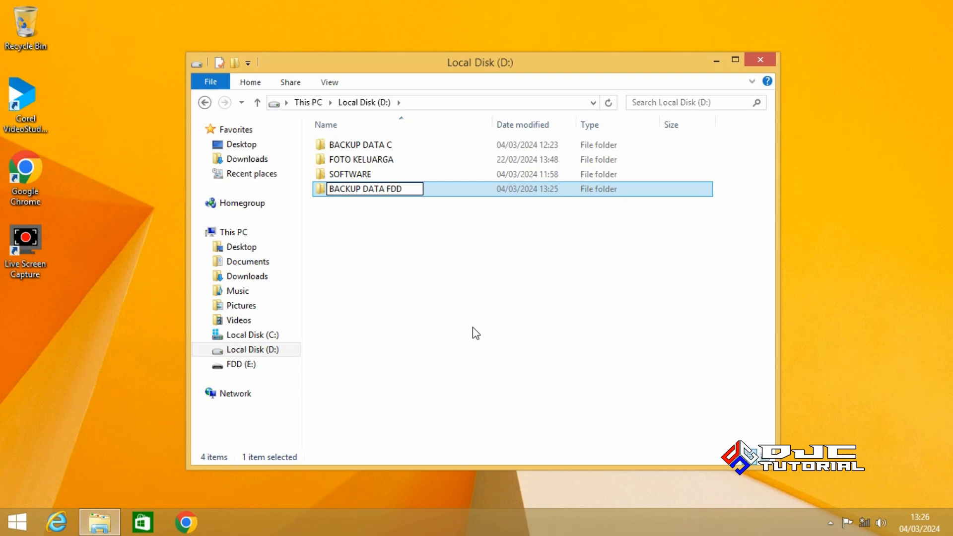
click(454, 304)
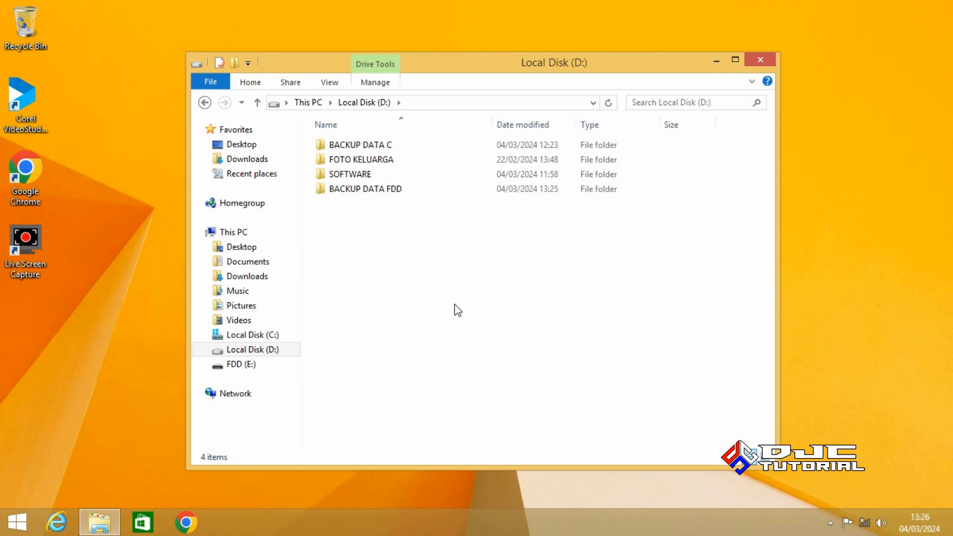
Paste the copied FOTO, VIDEO, Capture 01 and Capture 02 into BACKUP DATA FDD
click(393, 192)
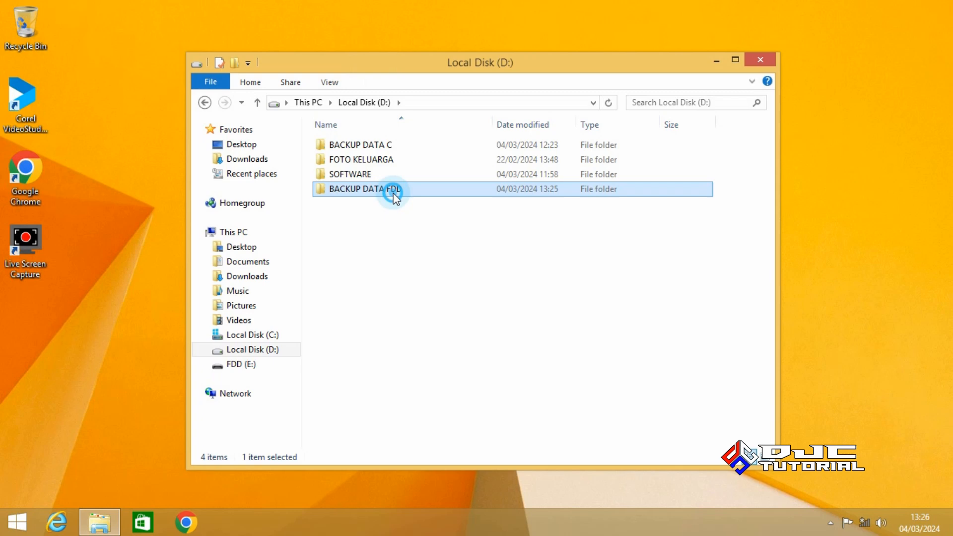
double_click(393, 192)
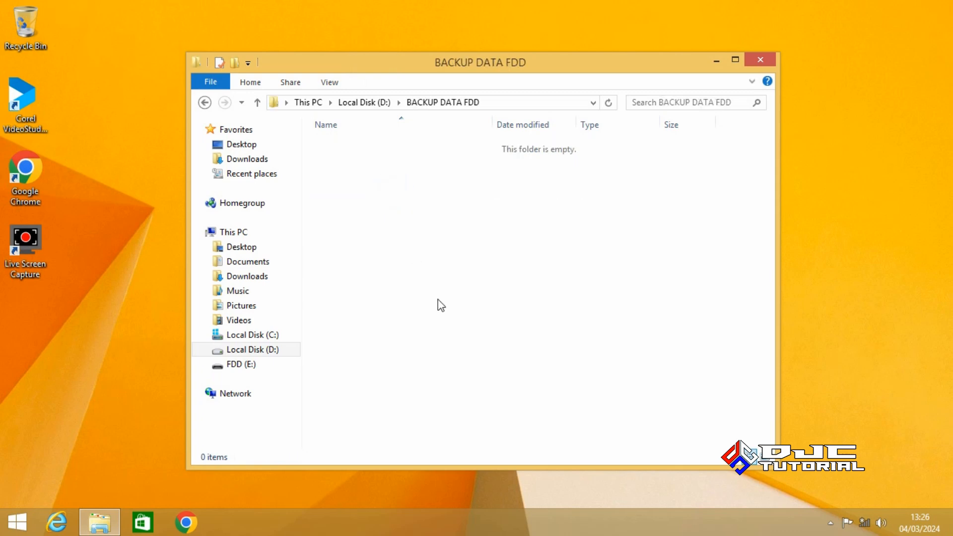
right_click(461, 293)
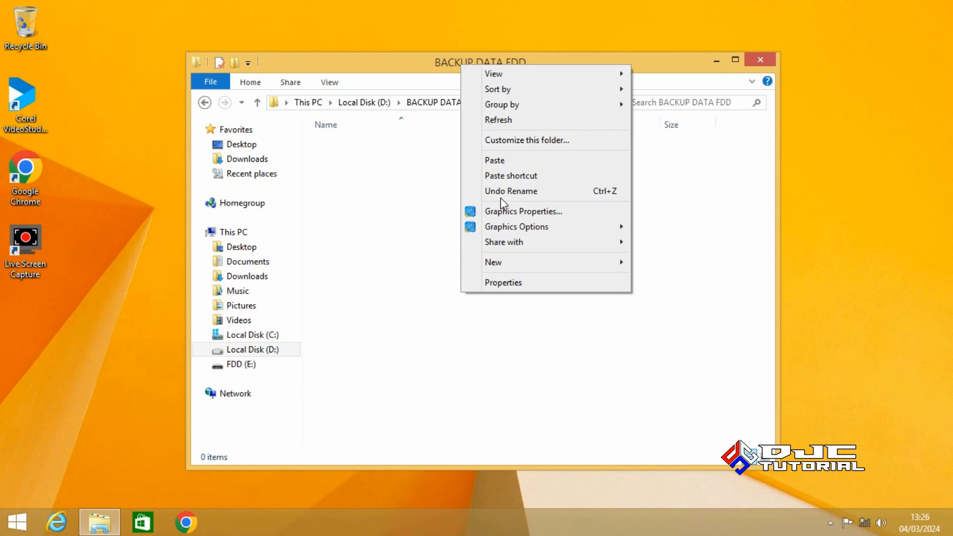
click(514, 159)
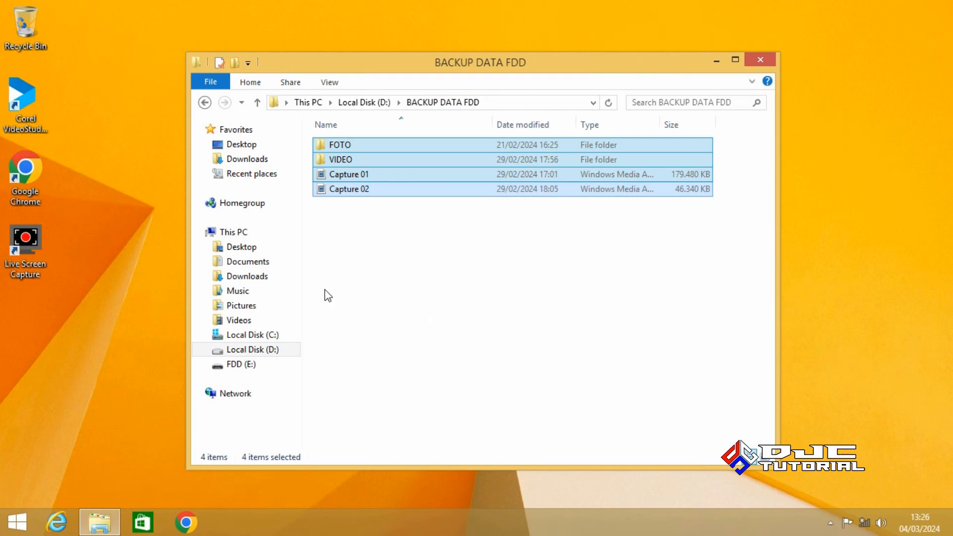
click(273, 277)
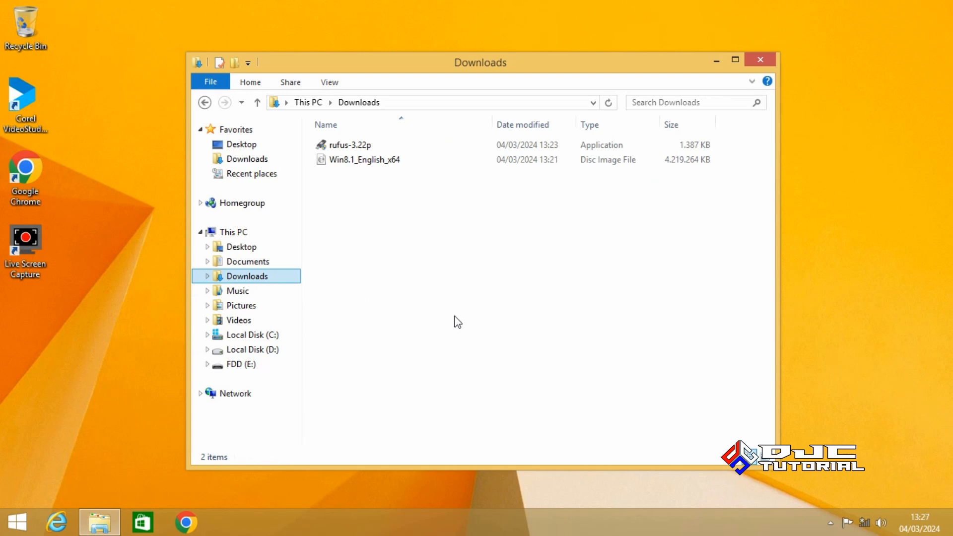
Run rufus-3.22p as administrator past SmartScreen and UAC, declining online update checks
click(370, 147)
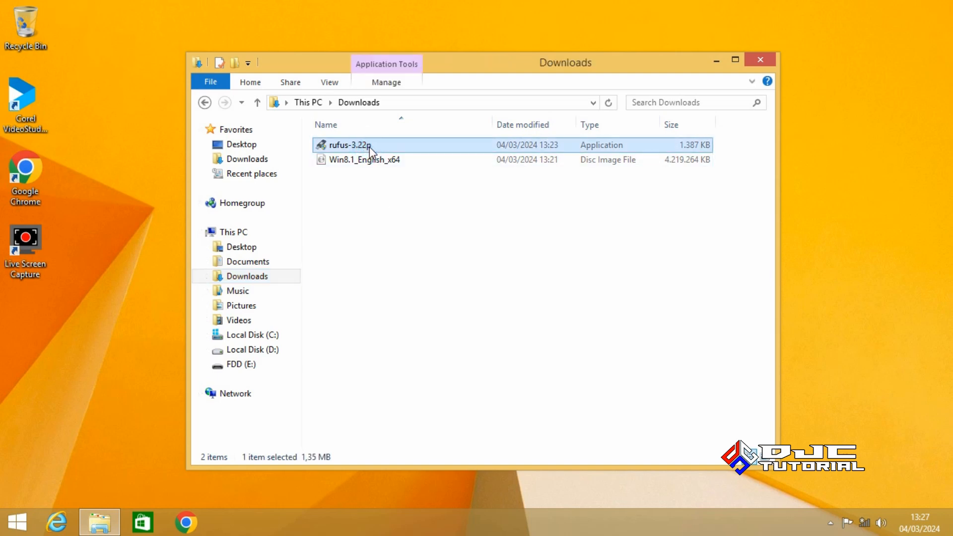
right_click(369, 147)
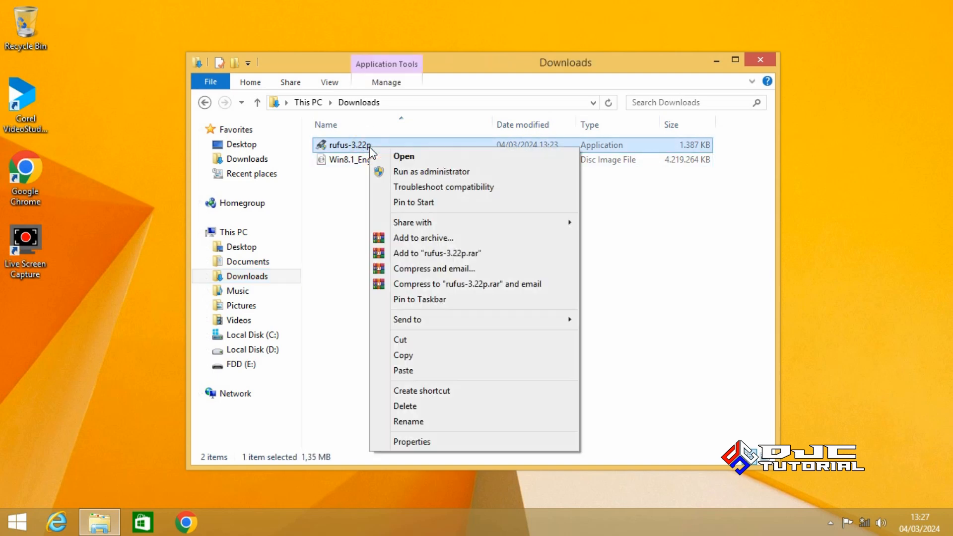
click(425, 171)
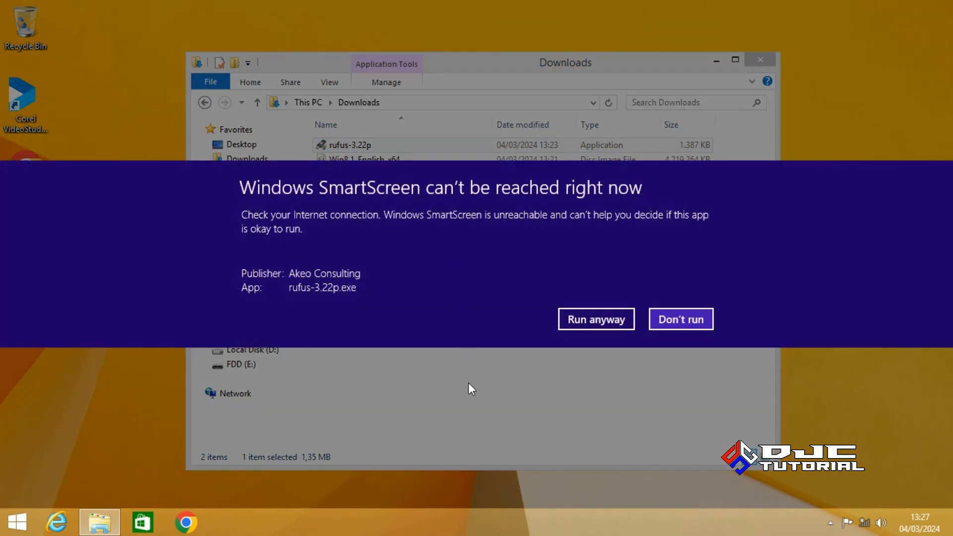
click(582, 324)
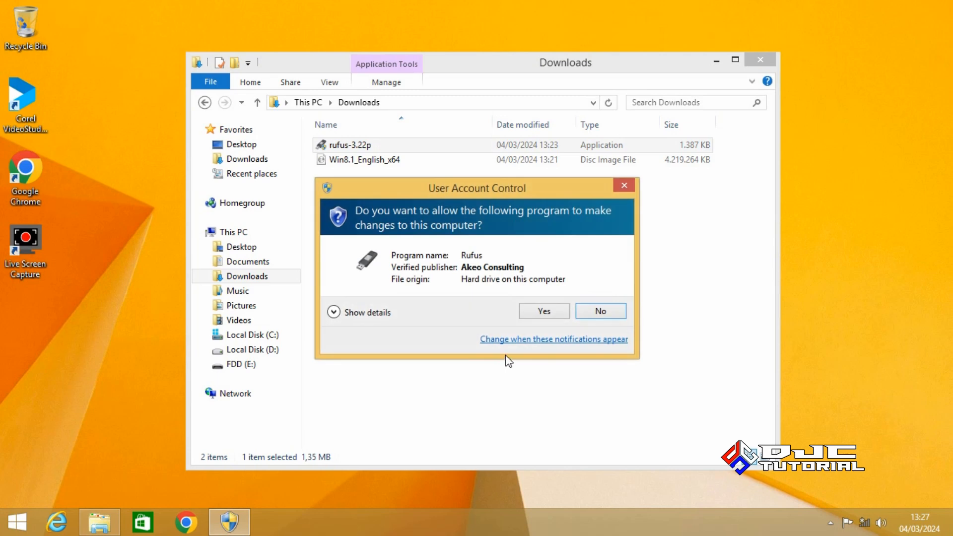
click(534, 313)
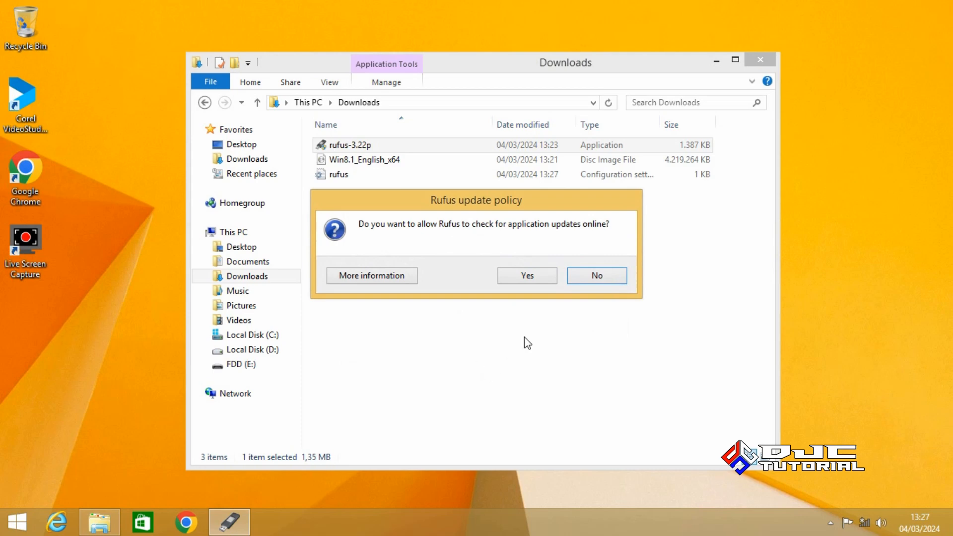
click(598, 278)
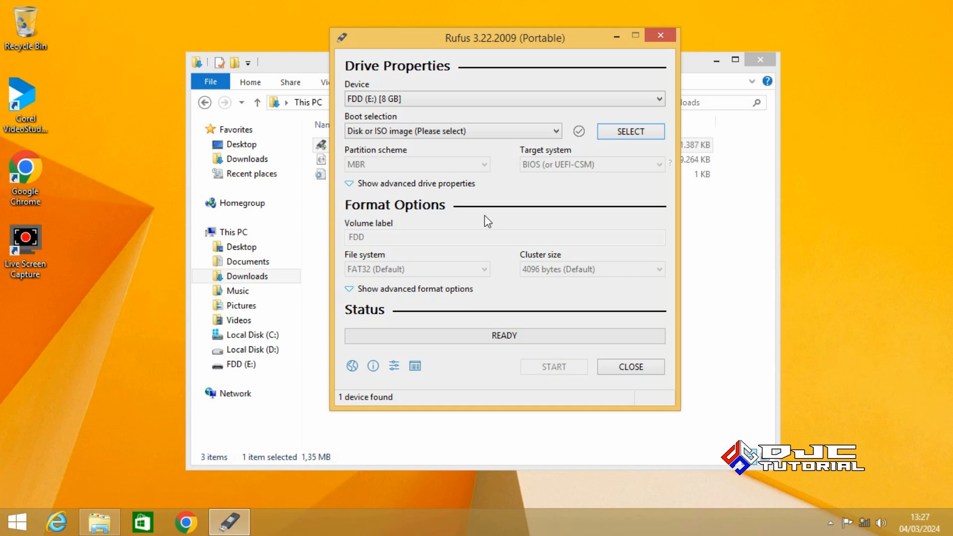
Load Win8.1_English_x64.iso as Rufus's boot image, filling in GPT, UEFI (non CSM) and FAT32
click(617, 133)
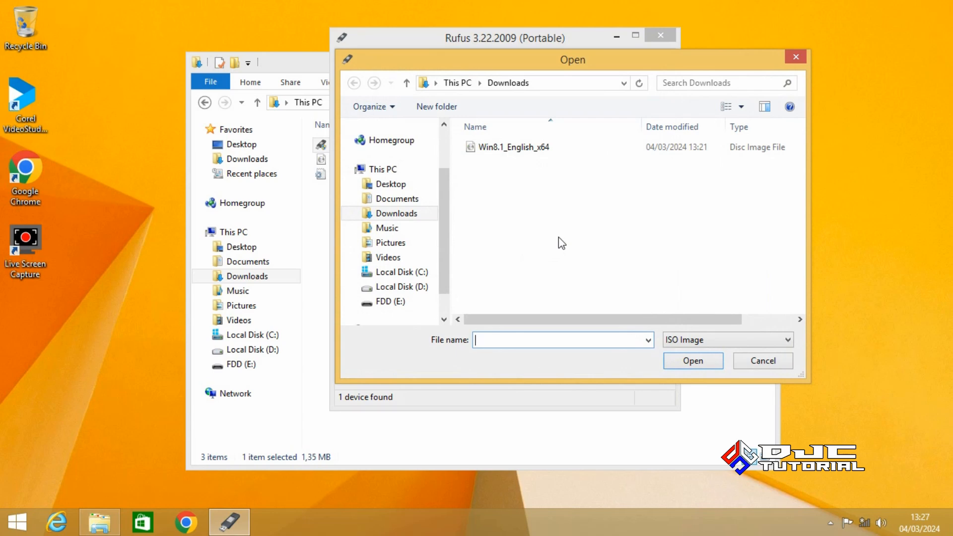
click(534, 157)
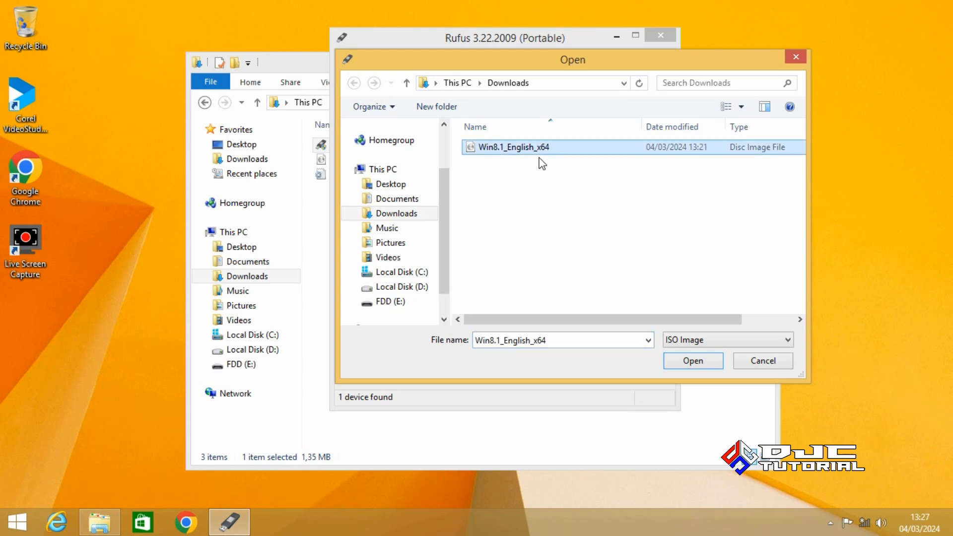
click(687, 359)
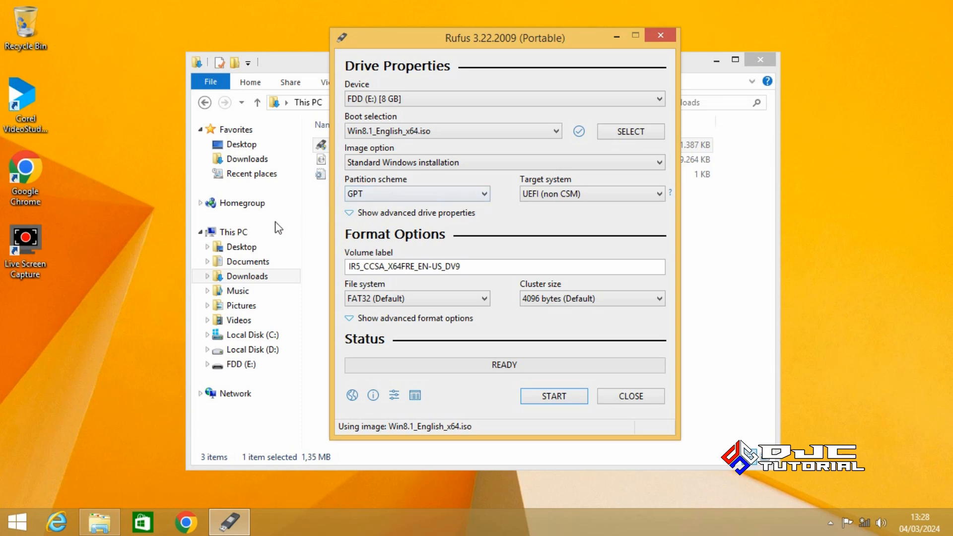
Open Computer Management from This PC, show Disk Management and select Disk 0
right_click(248, 237)
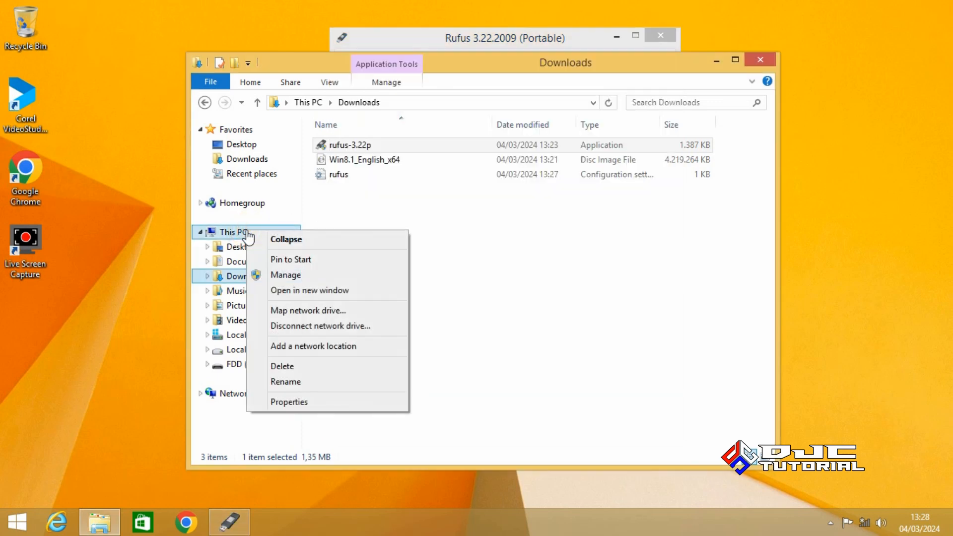
click(302, 275)
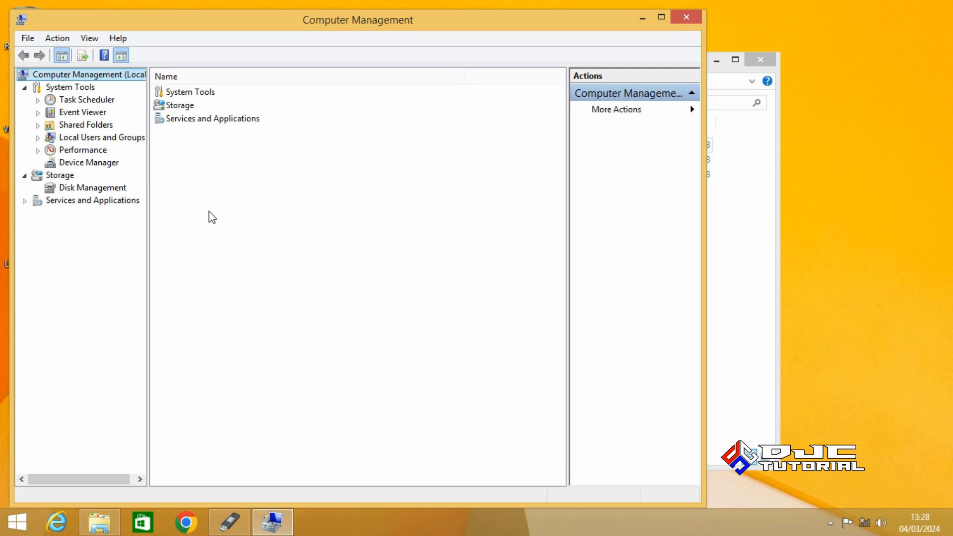
click(124, 191)
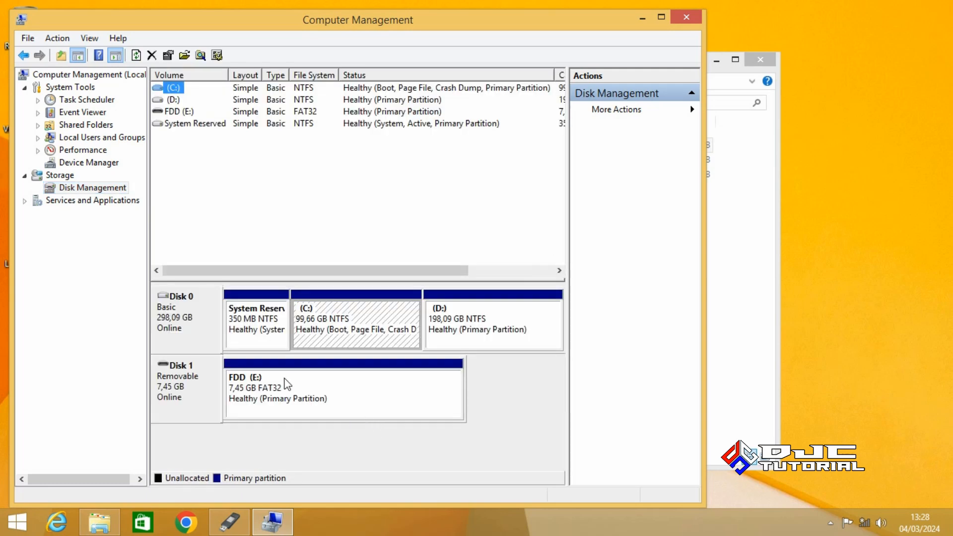
click(202, 329)
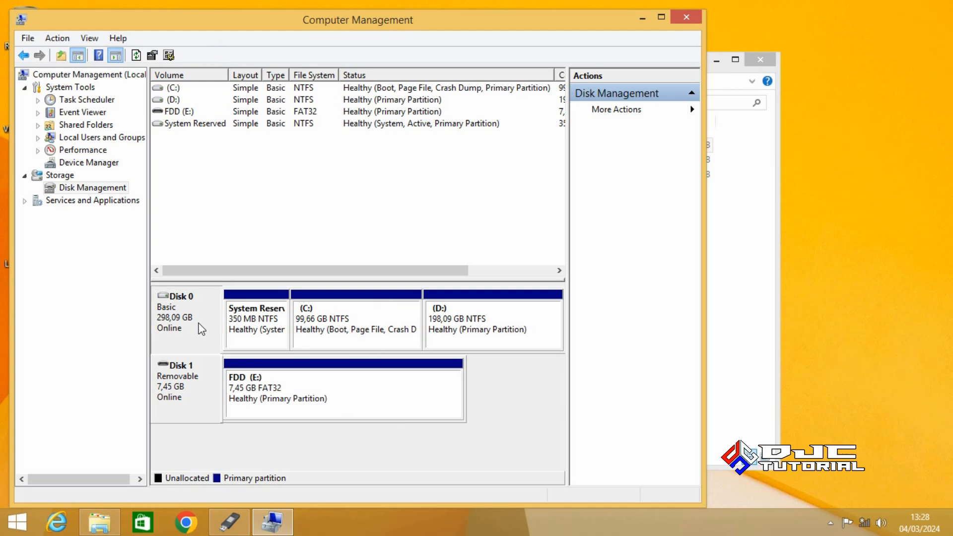
right_click(201, 329)
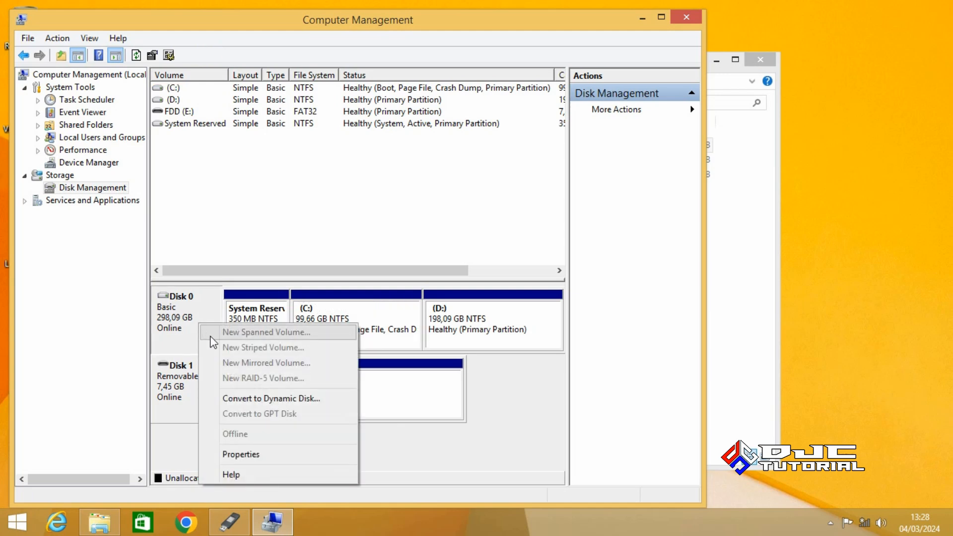
click(261, 450)
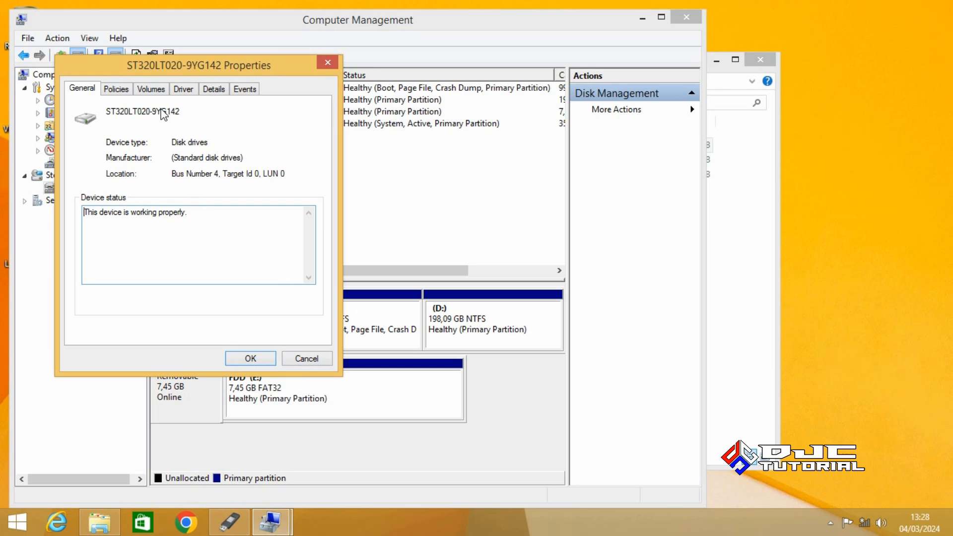
click(157, 91)
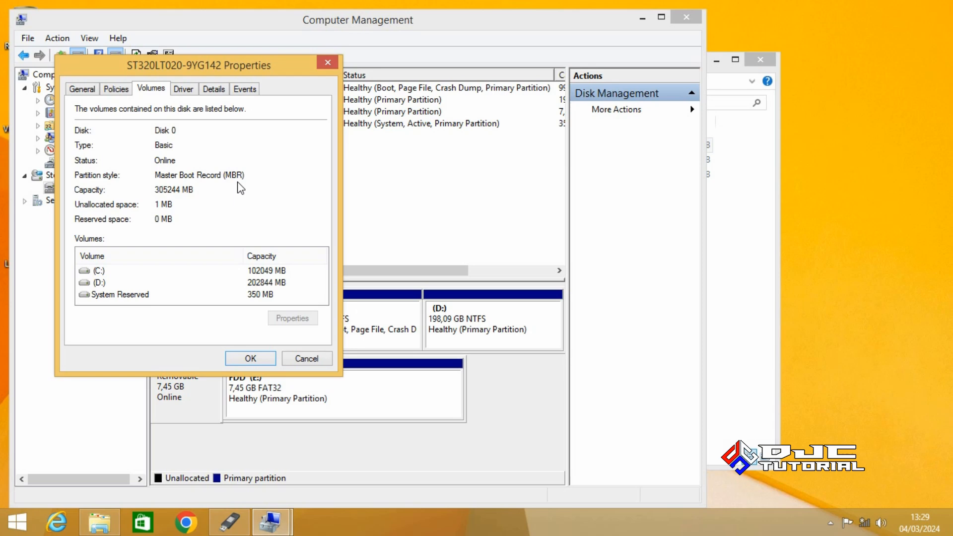
click(327, 62)
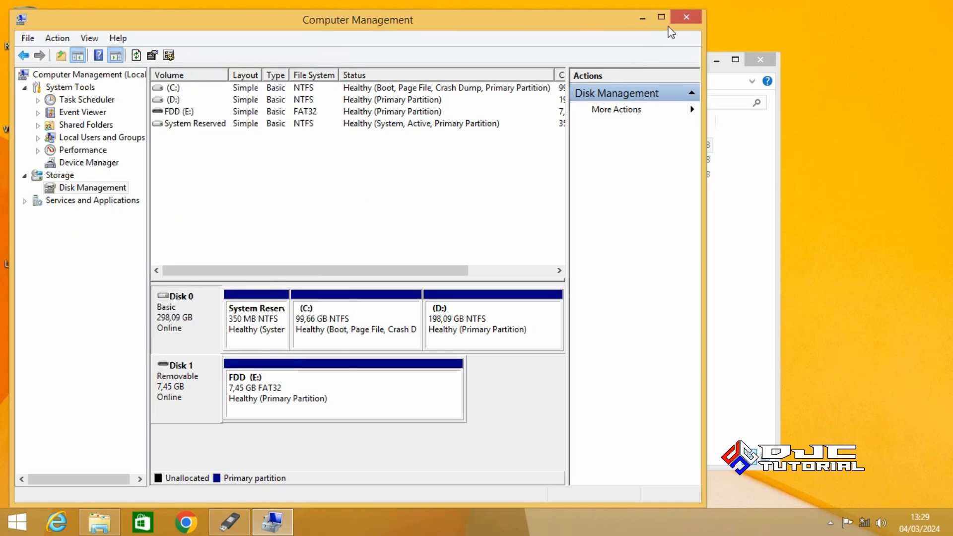
Close Computer Management, set Rufus's partition scheme to MBR and start writing the USB drive
click(686, 18)
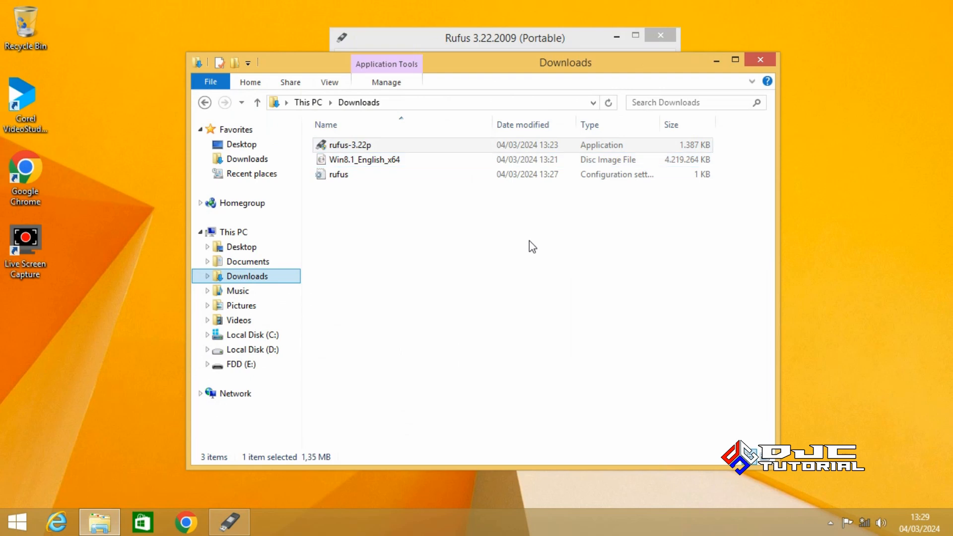
click(511, 47)
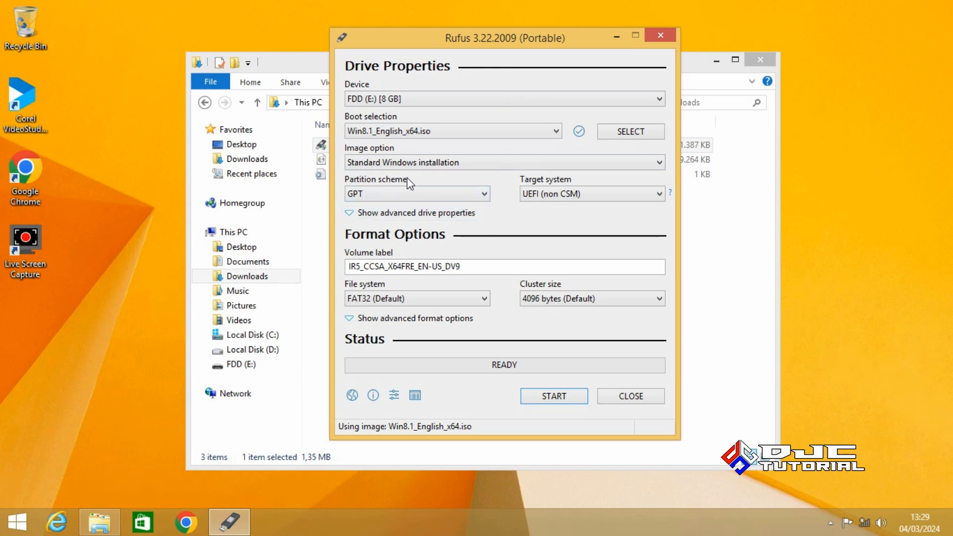
click(421, 189)
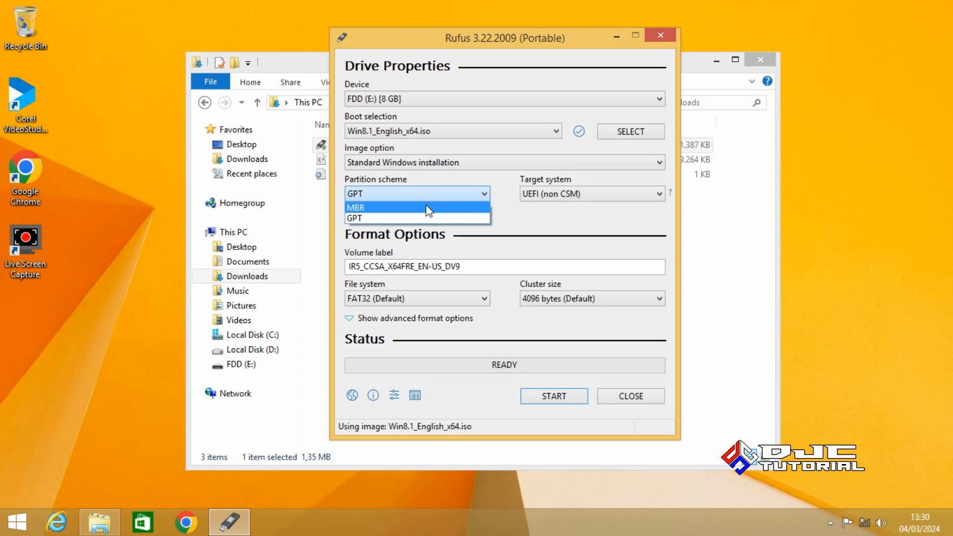
click(426, 205)
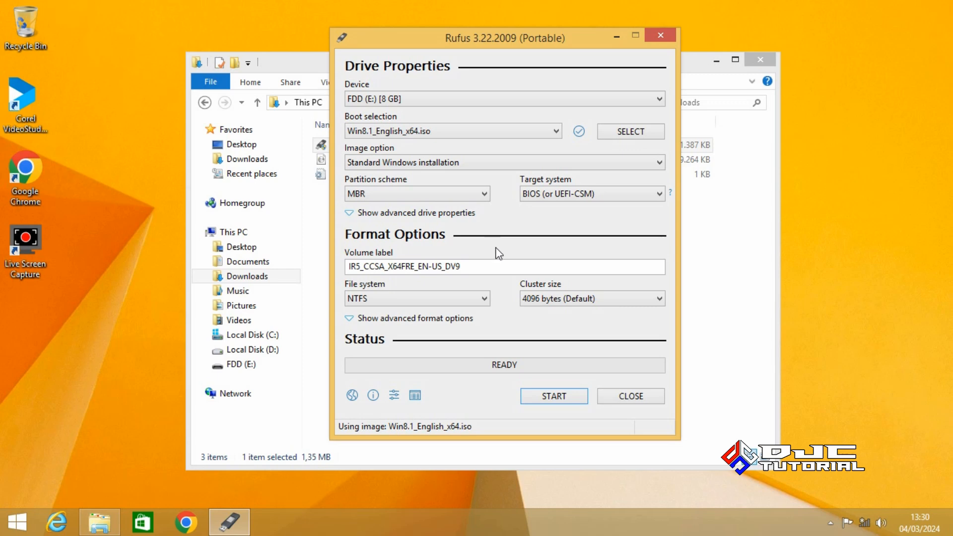
click(547, 394)
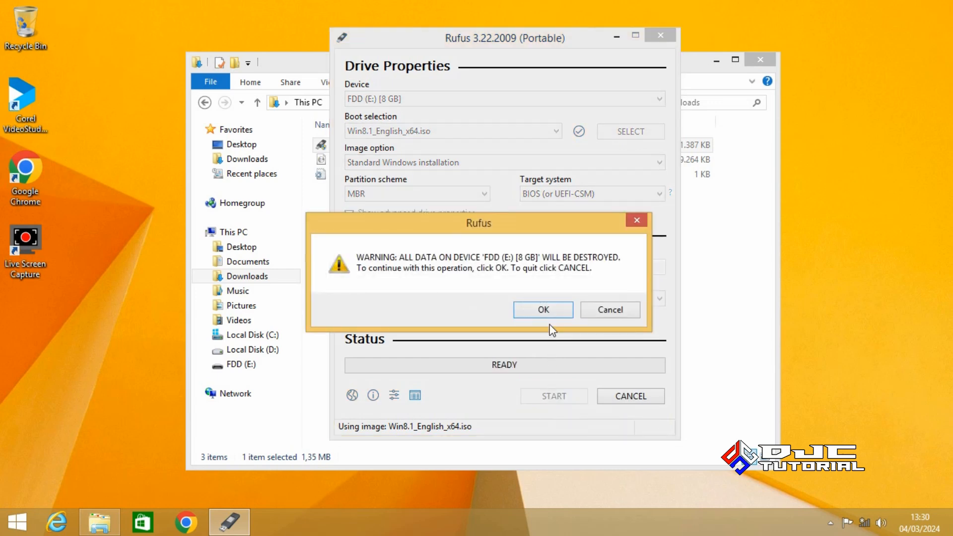
Confirm erasing FDD (E:), let Rufus write the Windows 8.1 image, then close Rufus
click(545, 309)
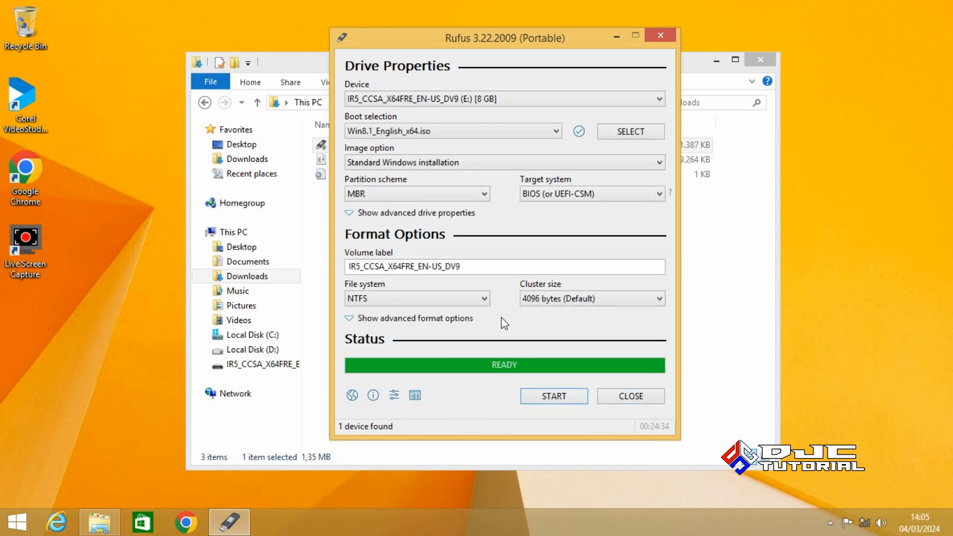
click(628, 396)
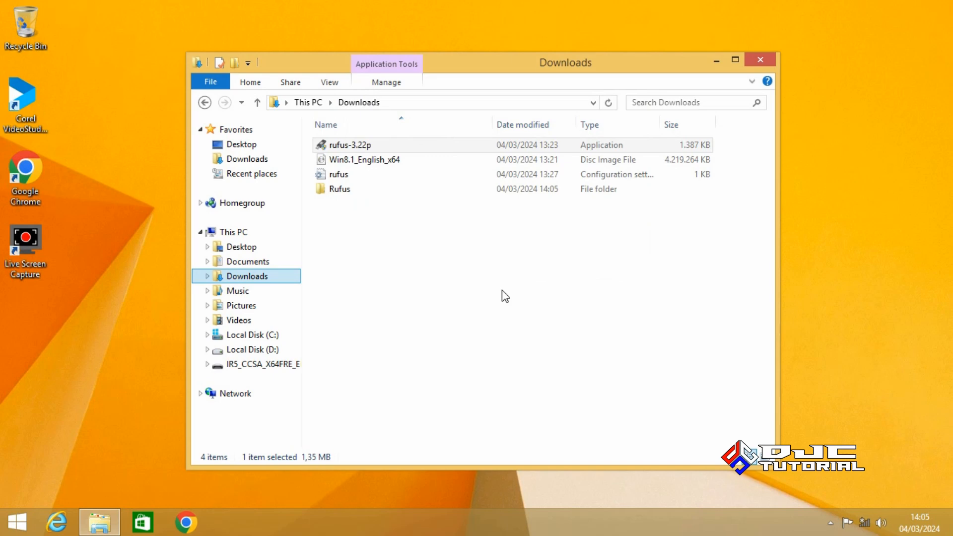
Check the files on USB drive E:, then safely eject the Cruzer Blade from the notification area
click(285, 366)
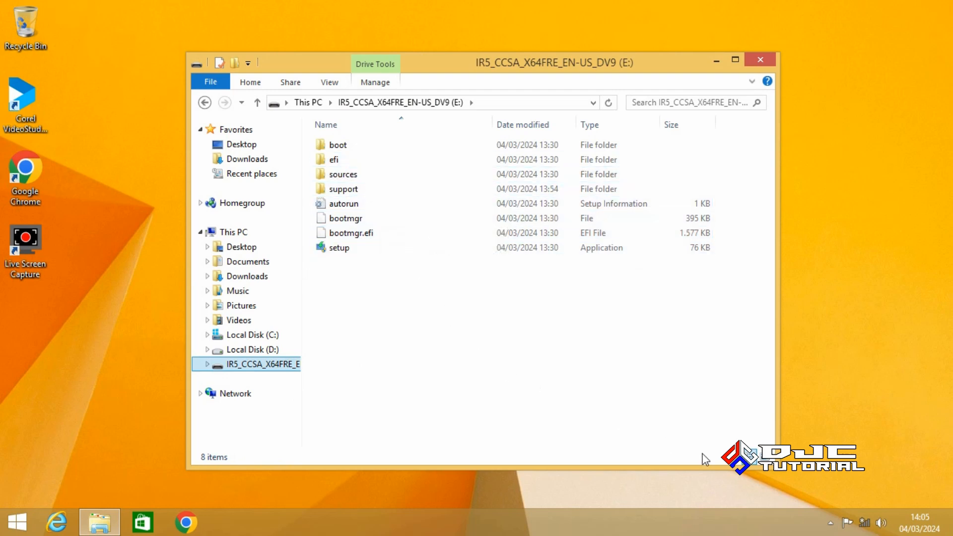
click(830, 525)
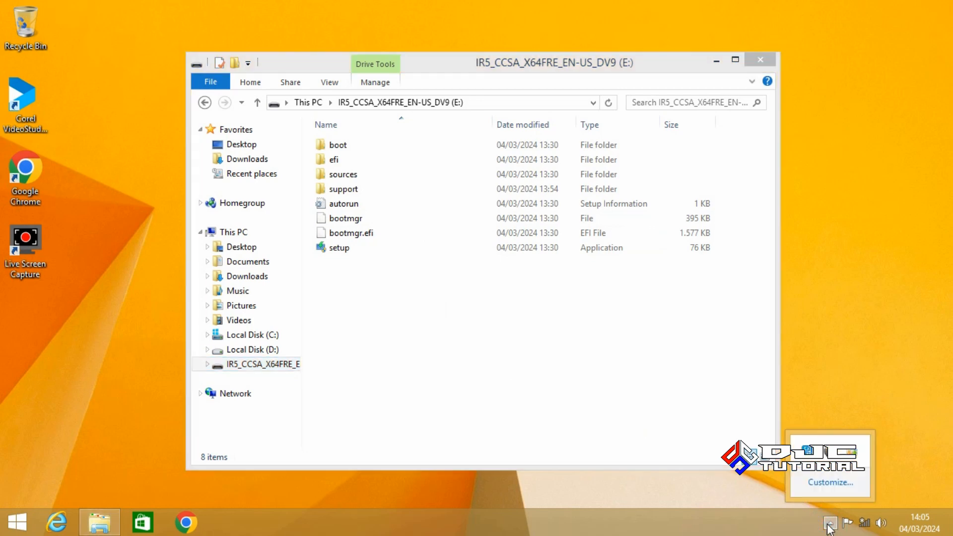
click(822, 453)
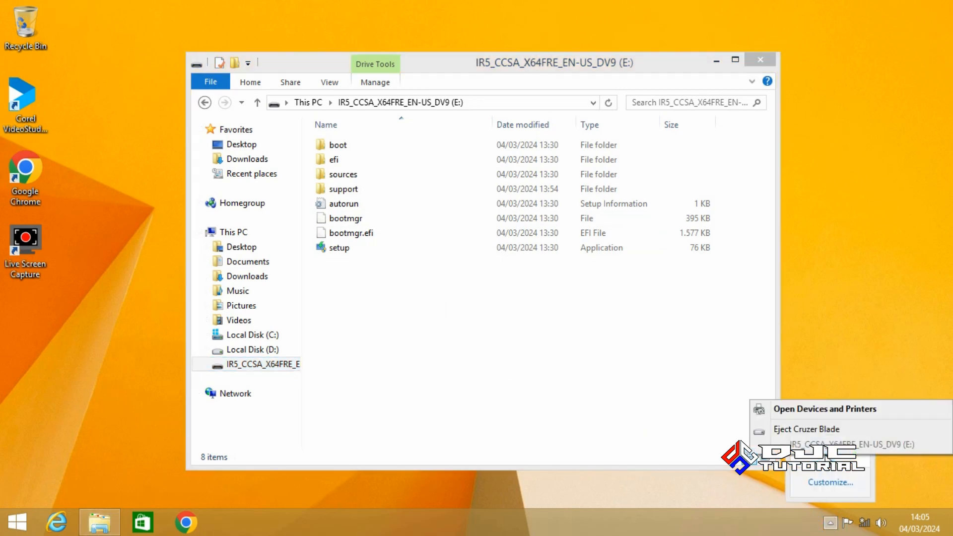
click(811, 436)
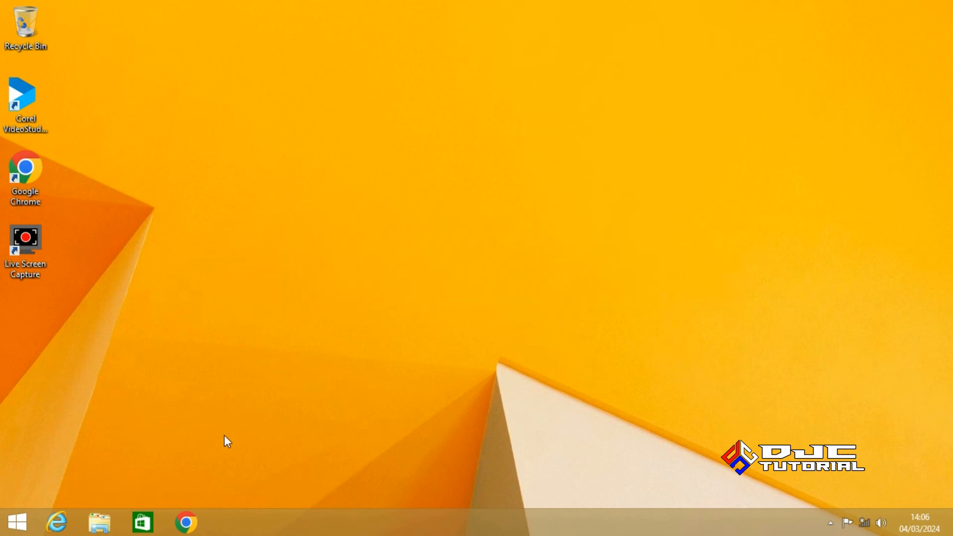
Rename Local Disk (C:) to 'Windows', granting administrator permission
click(100, 522)
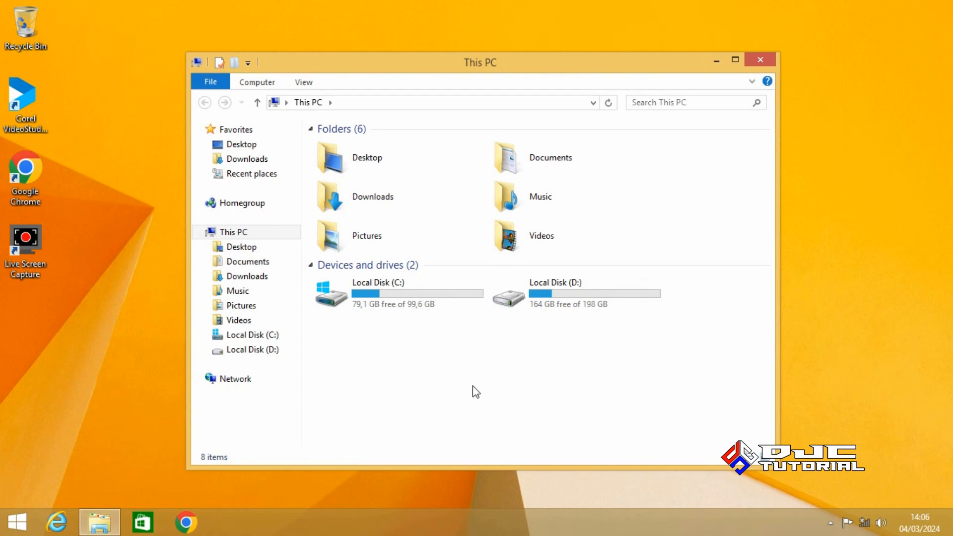
click(267, 336)
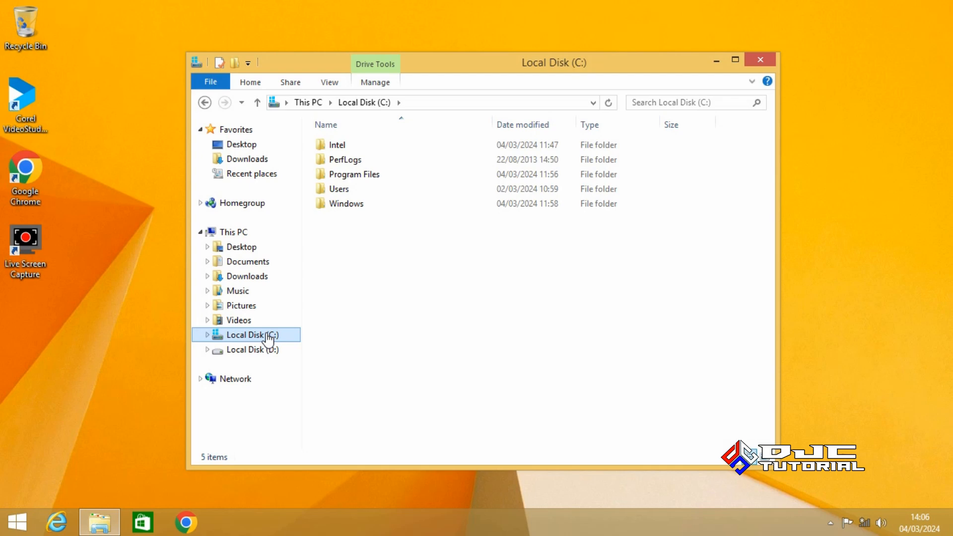
right_click(268, 336)
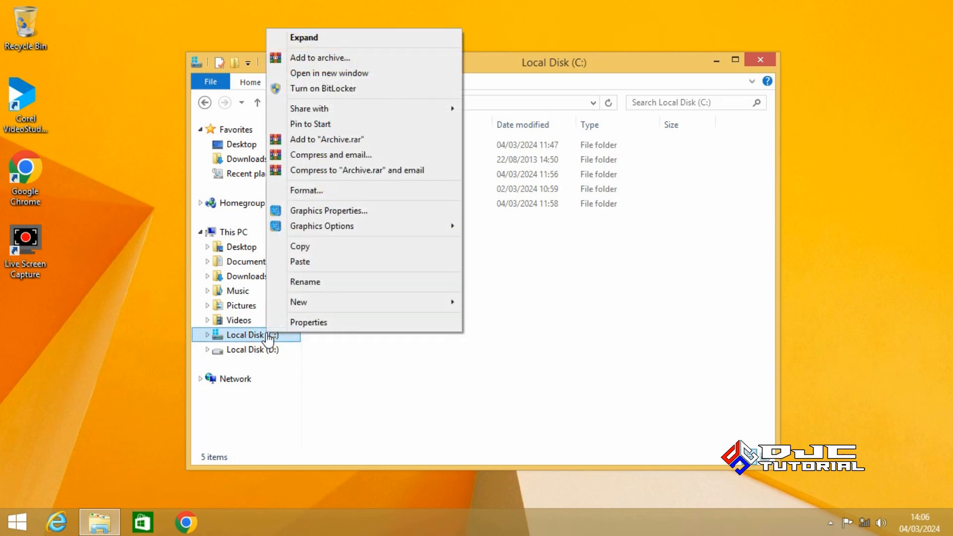
click(323, 281)
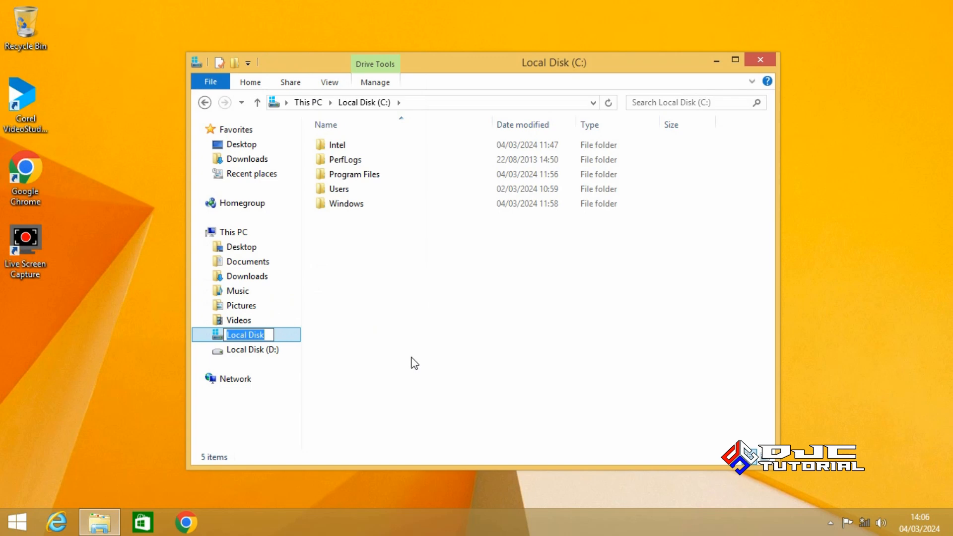
text(Wind)
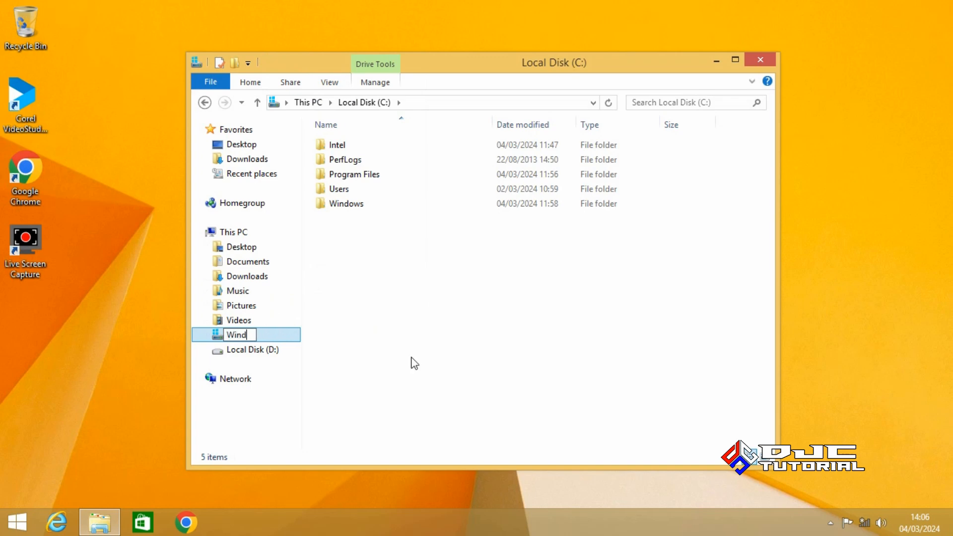
text(ows)
key(Return)
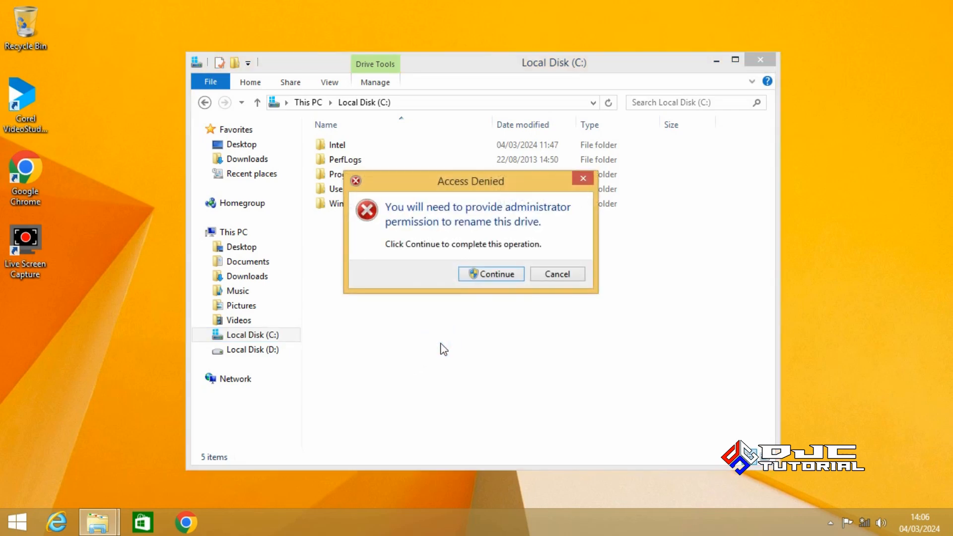
click(495, 274)
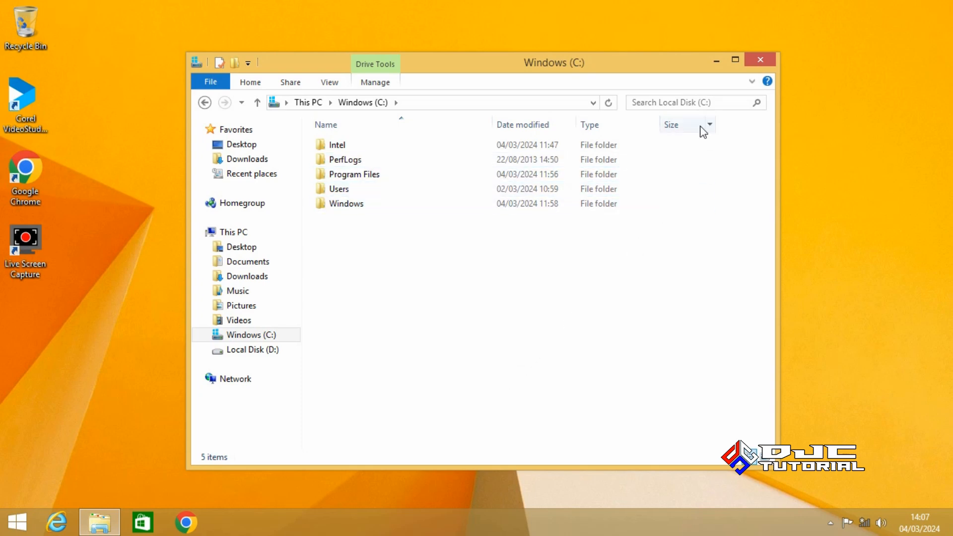
Close File Explorer and restart the PC from the Start screen's power options
click(754, 59)
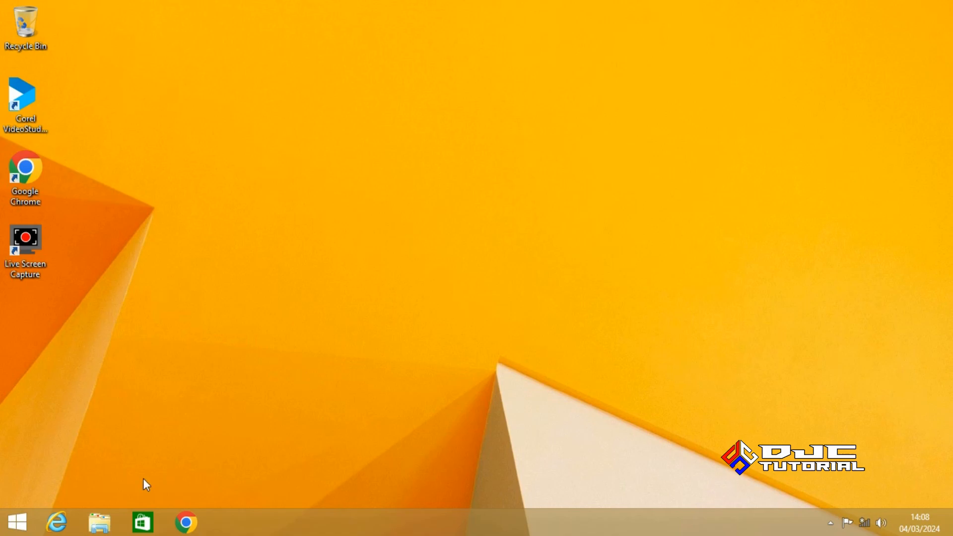
click(29, 523)
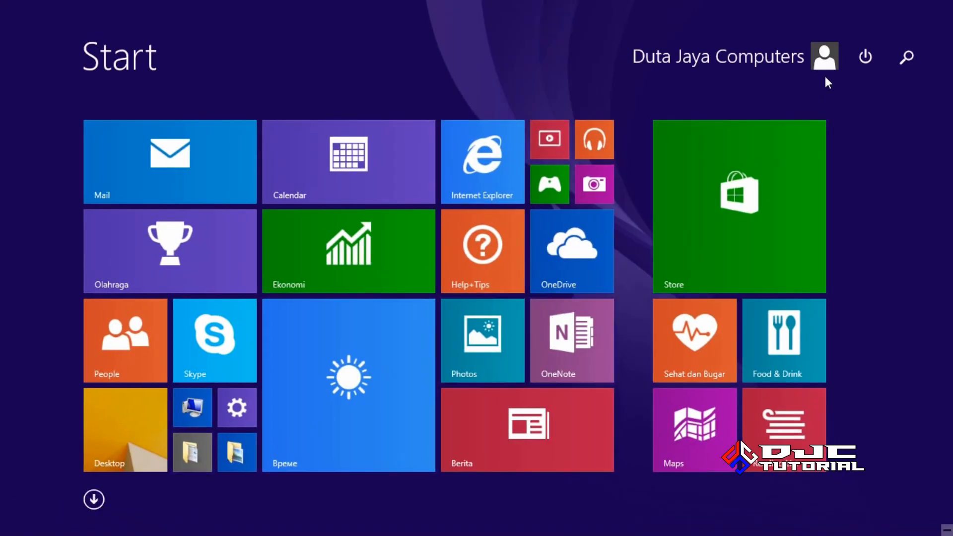
click(855, 58)
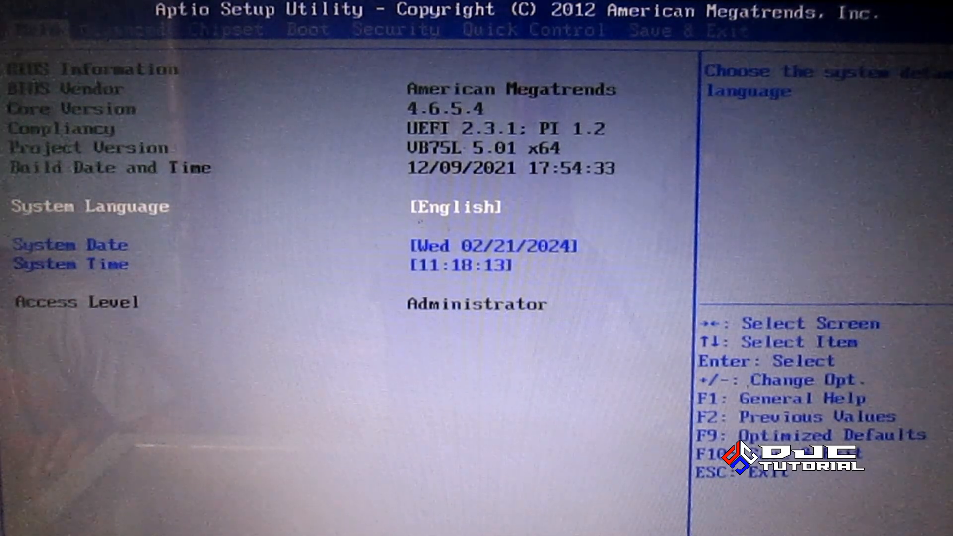
Go to the BIOS Boot tab and open Hard Drive BBS Priorities
key(Right)
key(Right)
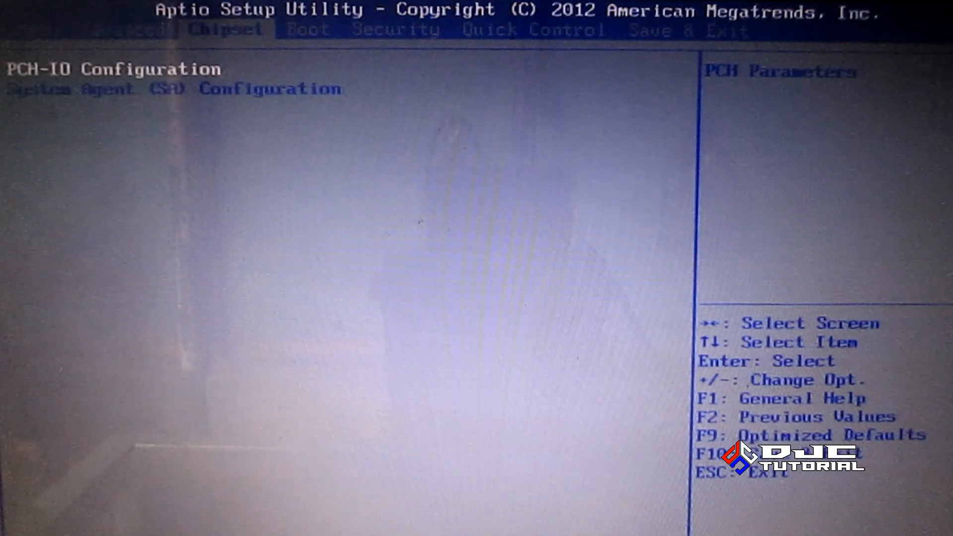
key(Right)
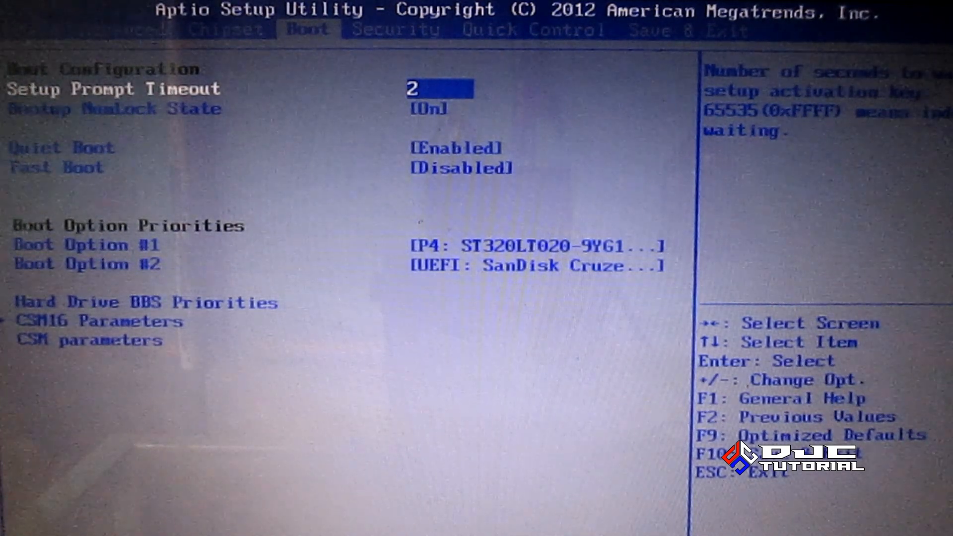
key(Down)
key(Down)
key(Down)
key(Down)
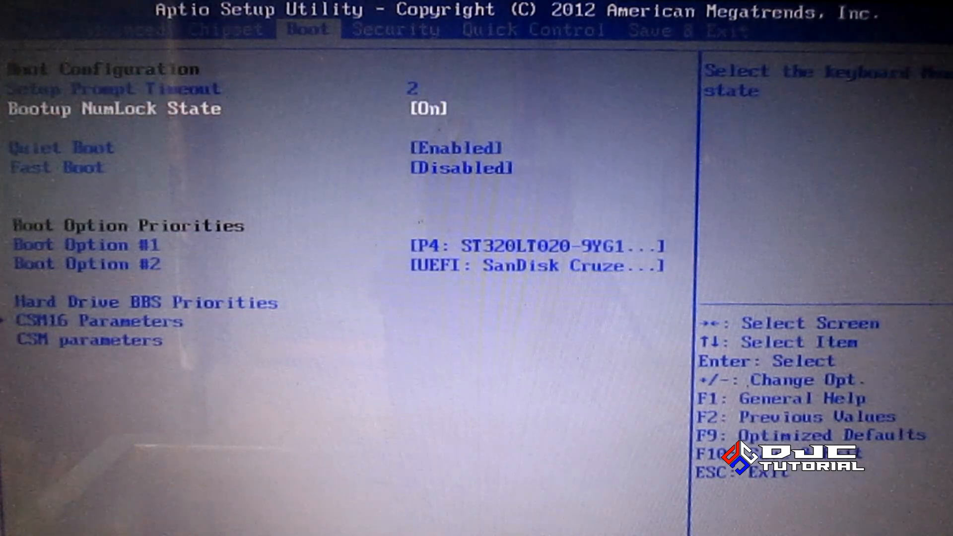
key(Down)
key(Down)
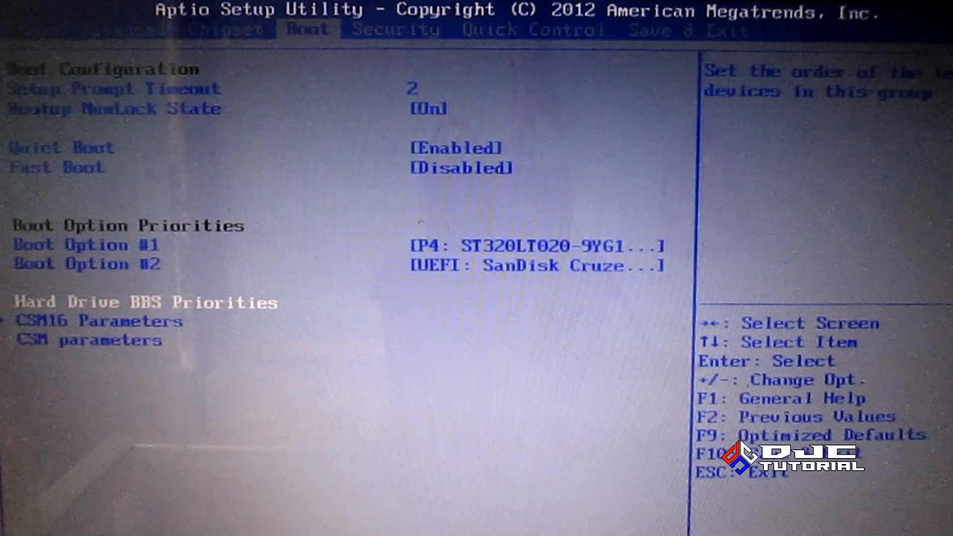
key(Return)
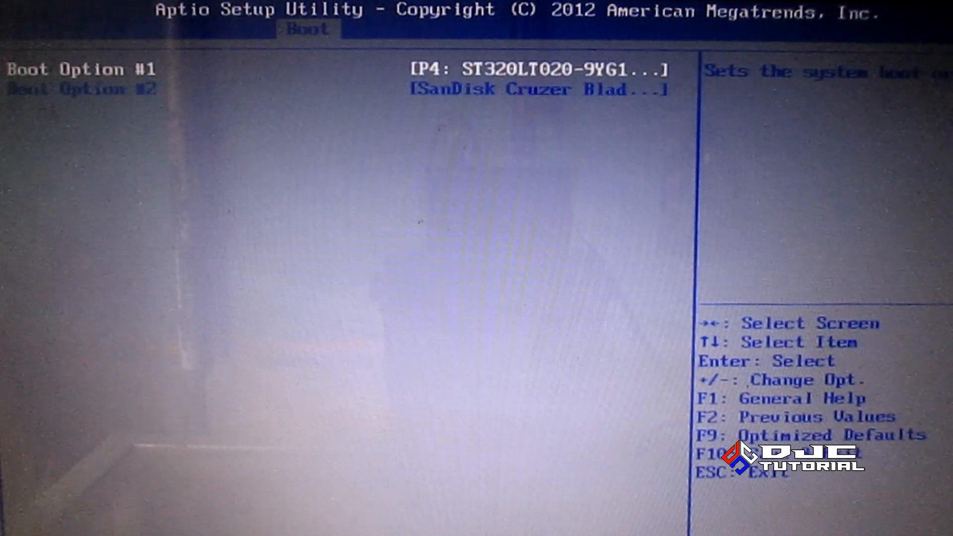
Make the SanDisk Cruzer Blade the first drive priority, then return to the Boot page
key(Return)
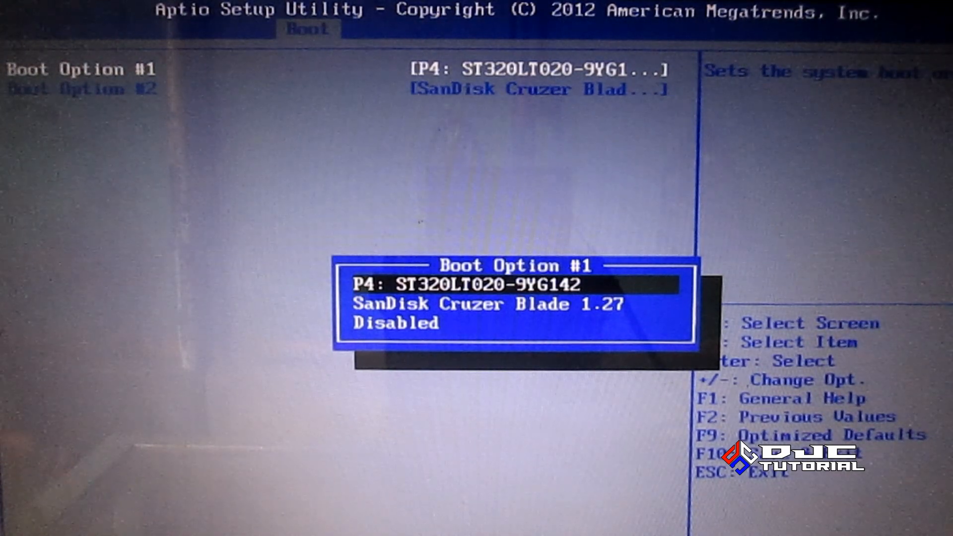
key(Down)
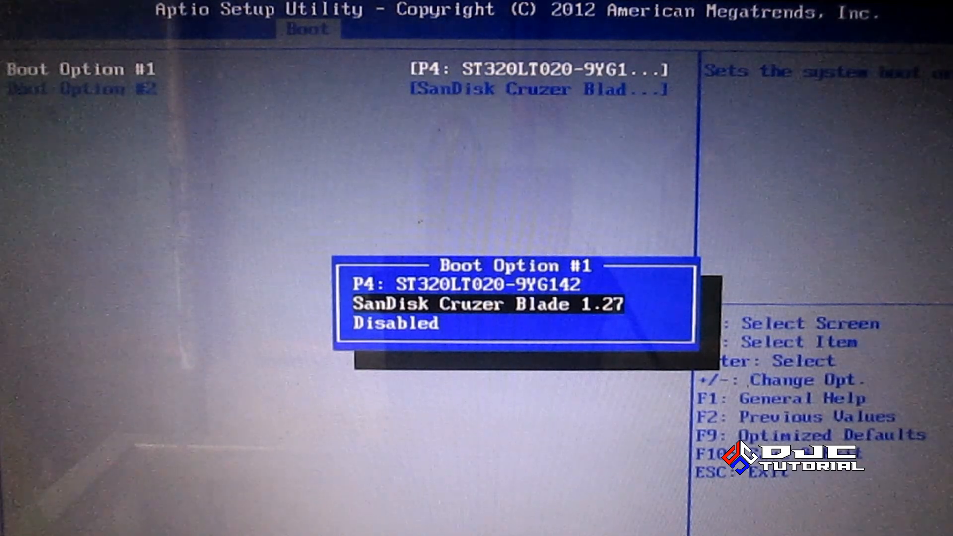
key(Return)
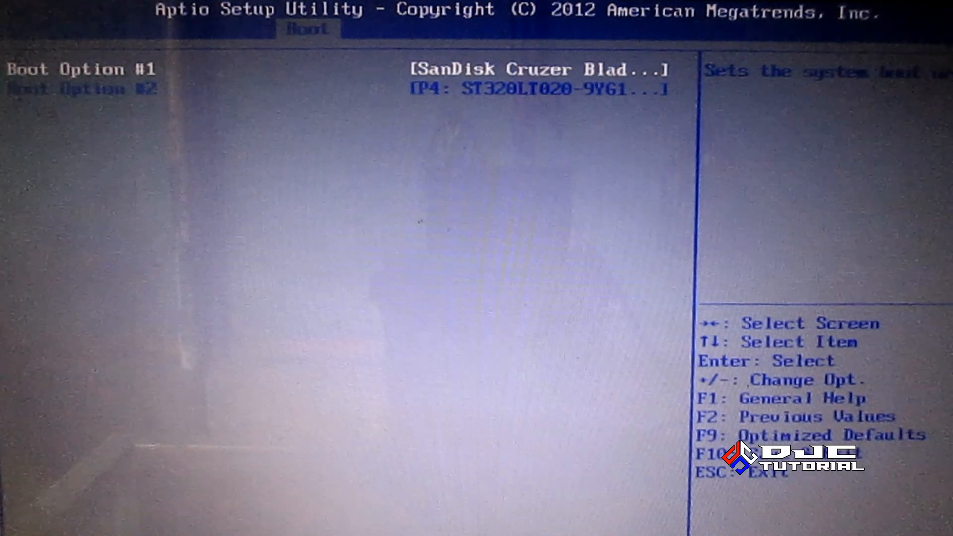
key(Escape)
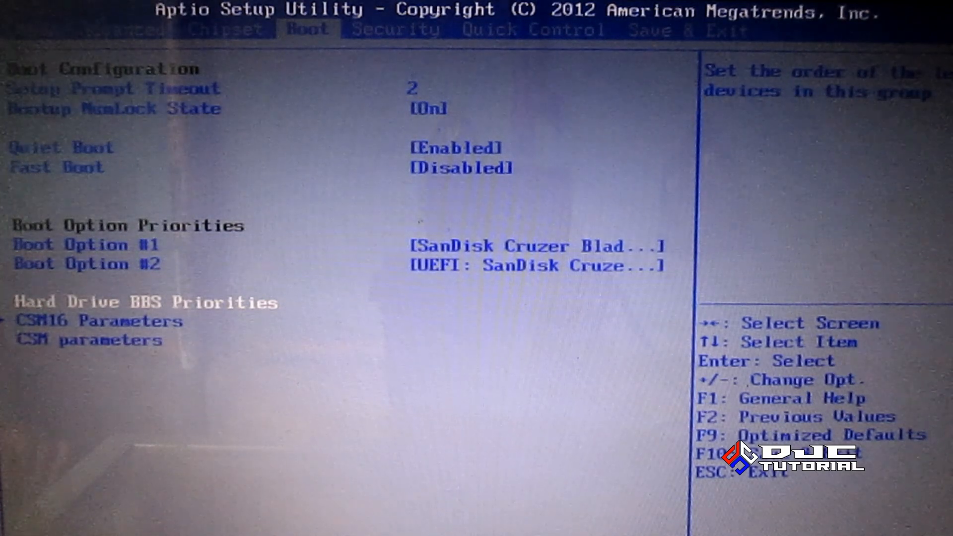
Set Boot Option #1 to the non-UEFI SanDisk Cruzer Blade 1.27 entry
key(Up)
key(Up)
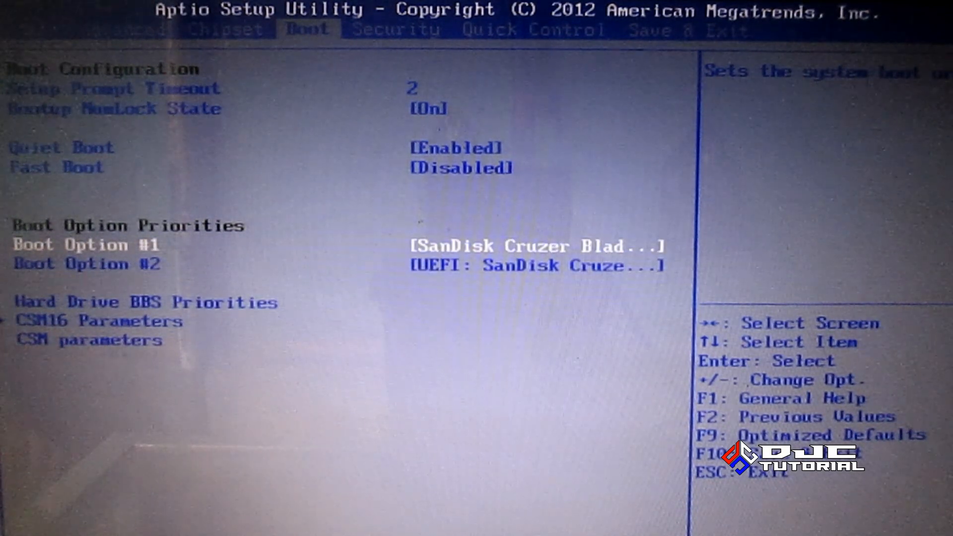
key(Return)
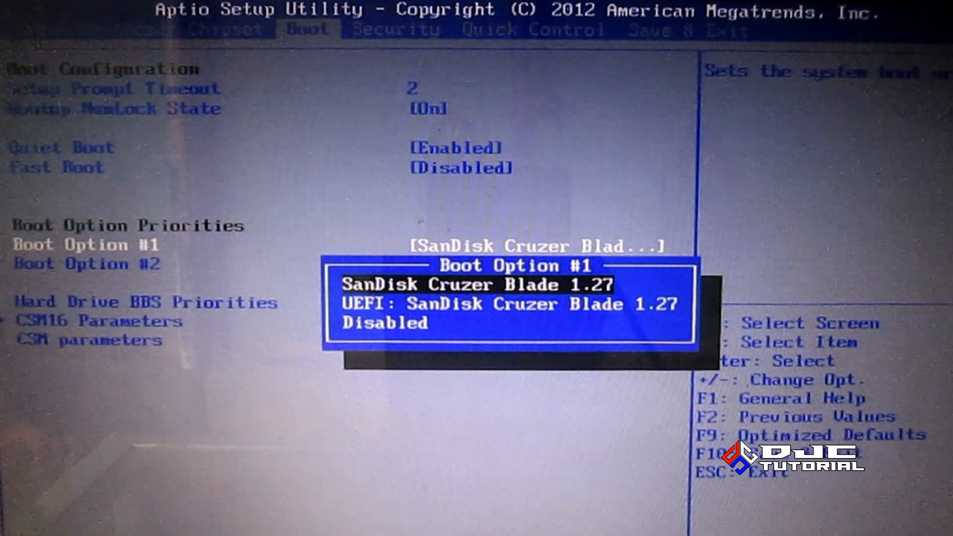
key(Down)
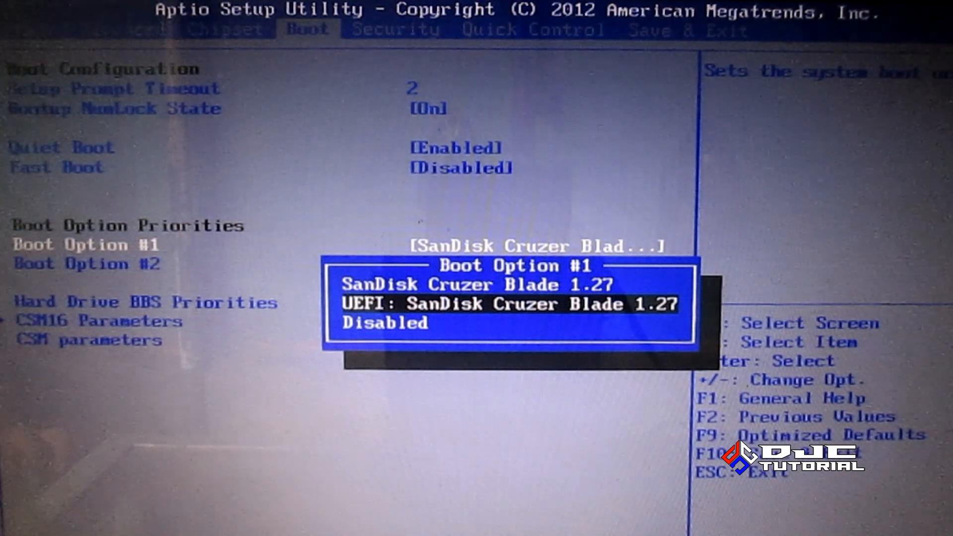
key(Up)
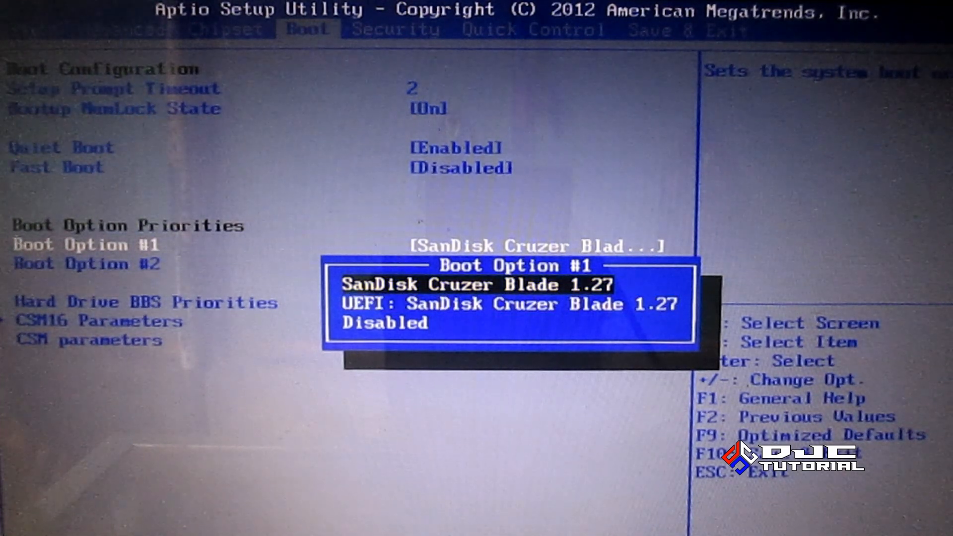
key(Return)
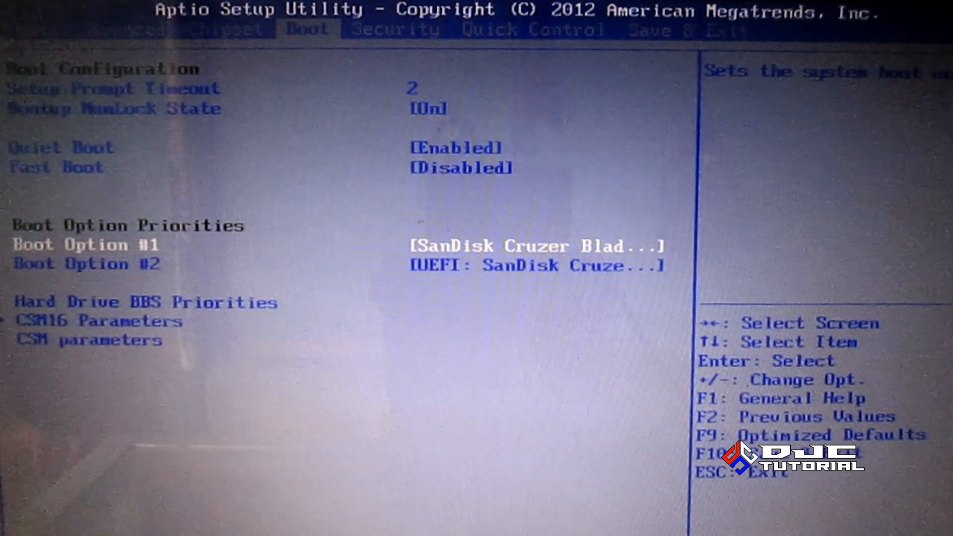
key(Down)
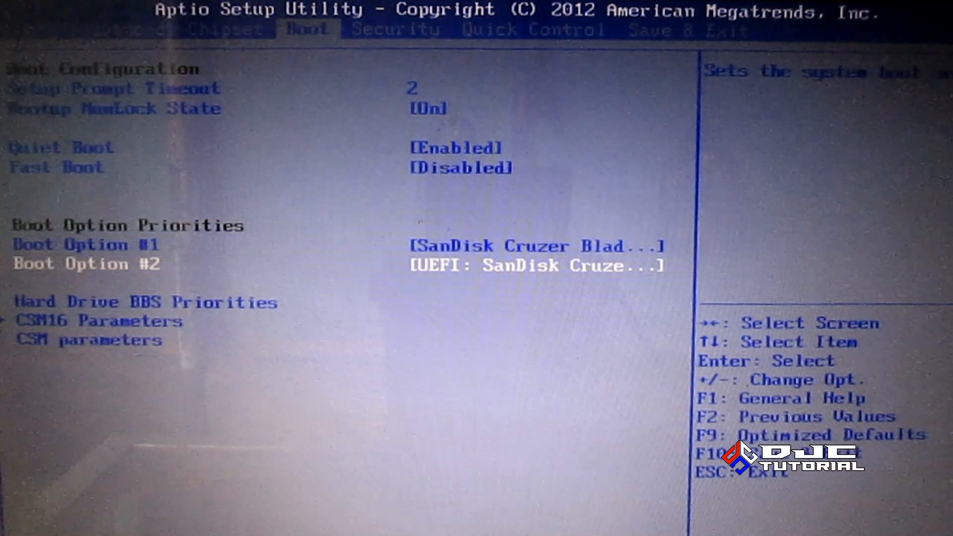
Save the BIOS settings with F10, restart, and boot from the installation USB
key(F10)
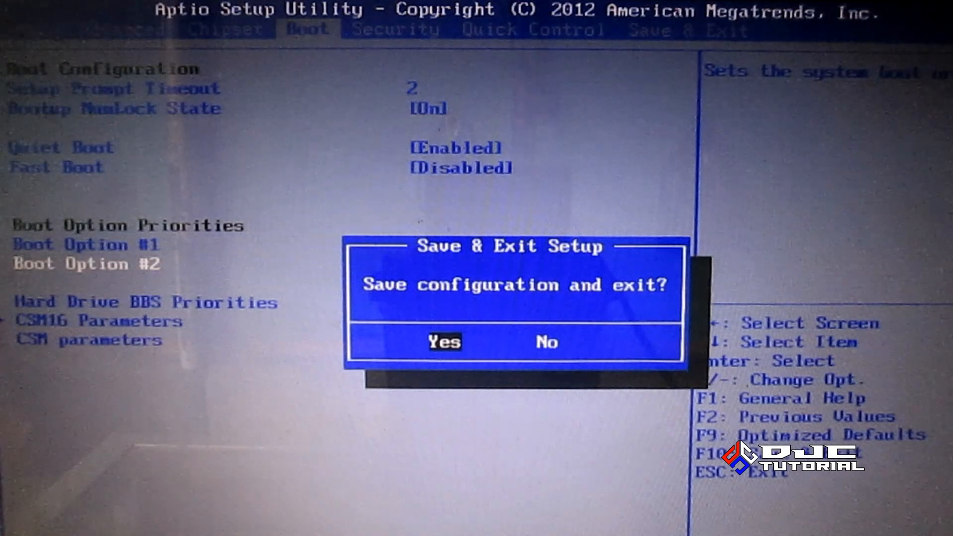
key(Return)
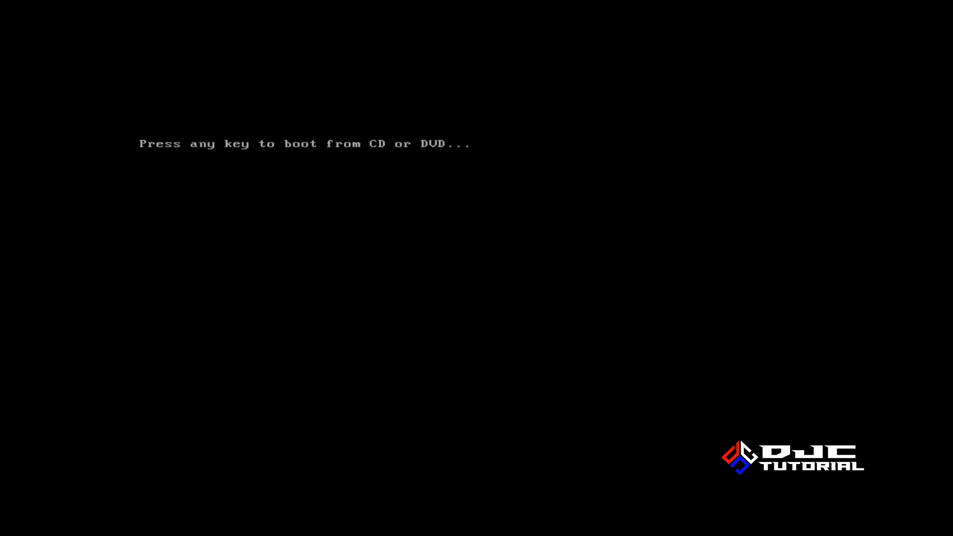
key(Return)
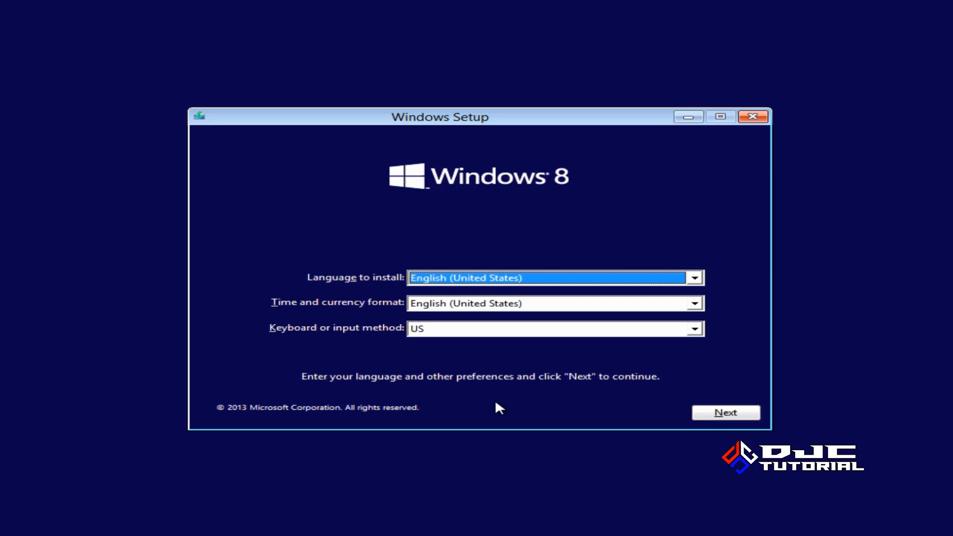
Set the time and currency format to Indonesian (Indonesia), then start the Windows installation
click(664, 305)
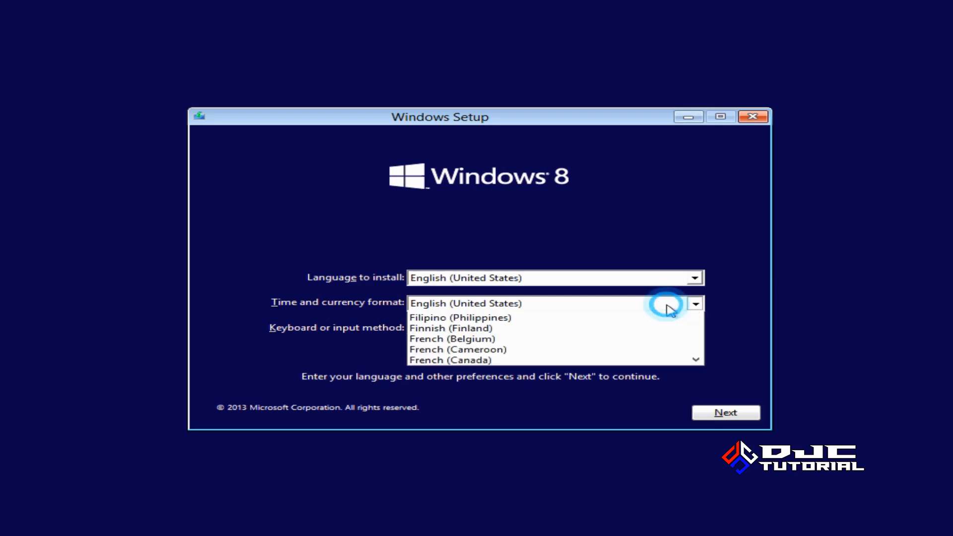
drag(693, 344, 696, 360)
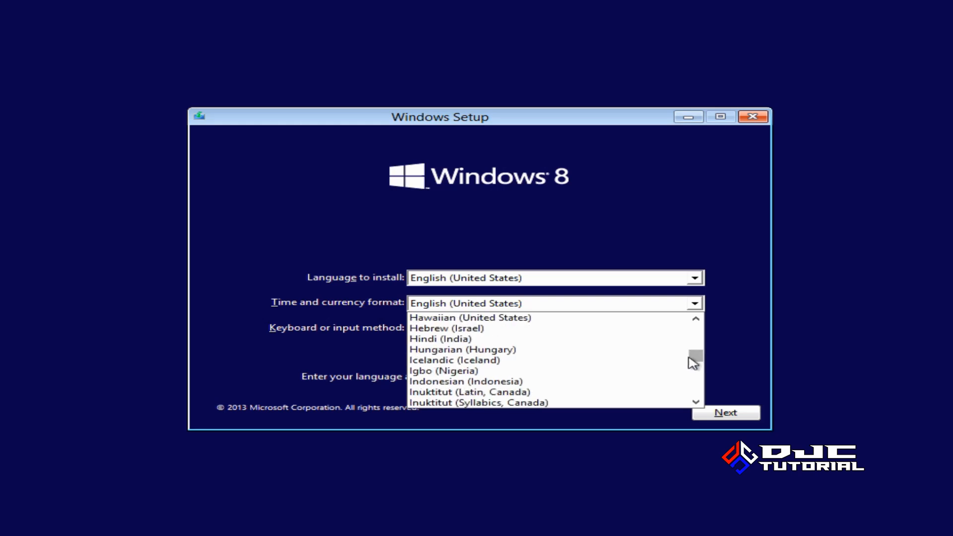
click(609, 382)
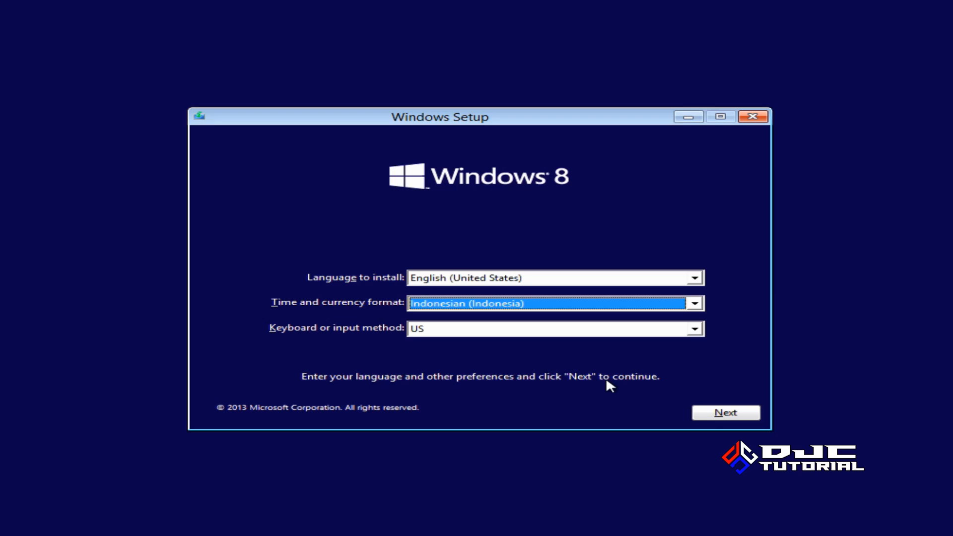
click(721, 413)
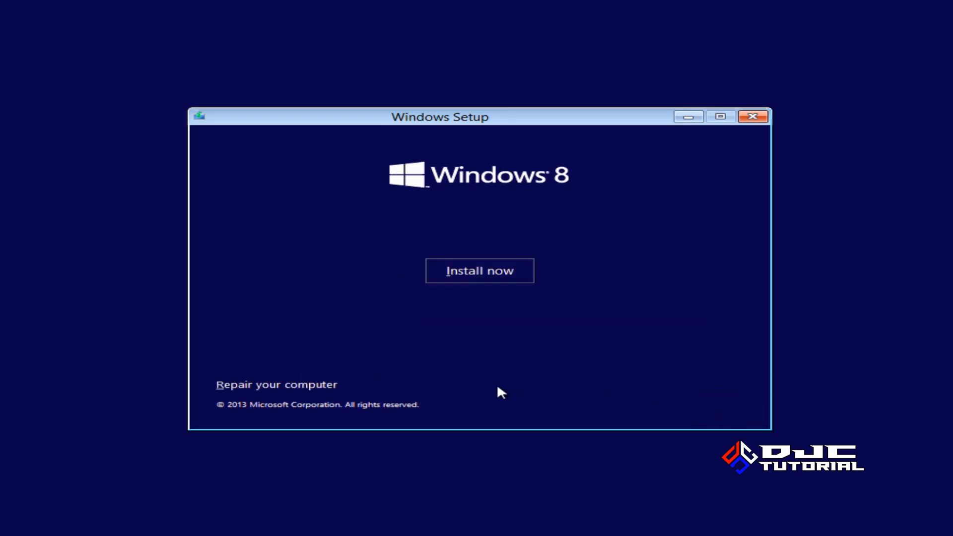
click(488, 279)
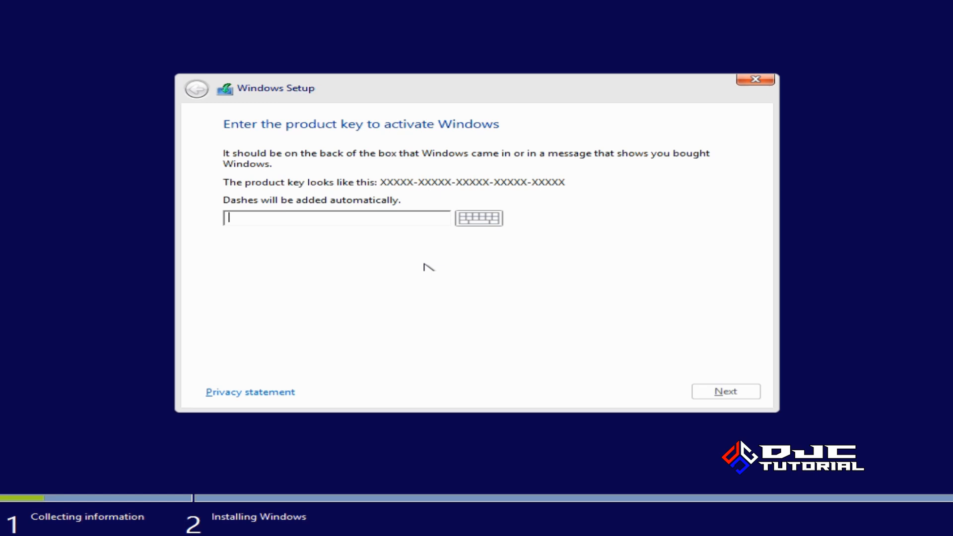
Enter the Windows 8.1 product key and submit it to reach the license terms
text(XXXXXXXXXXXX)
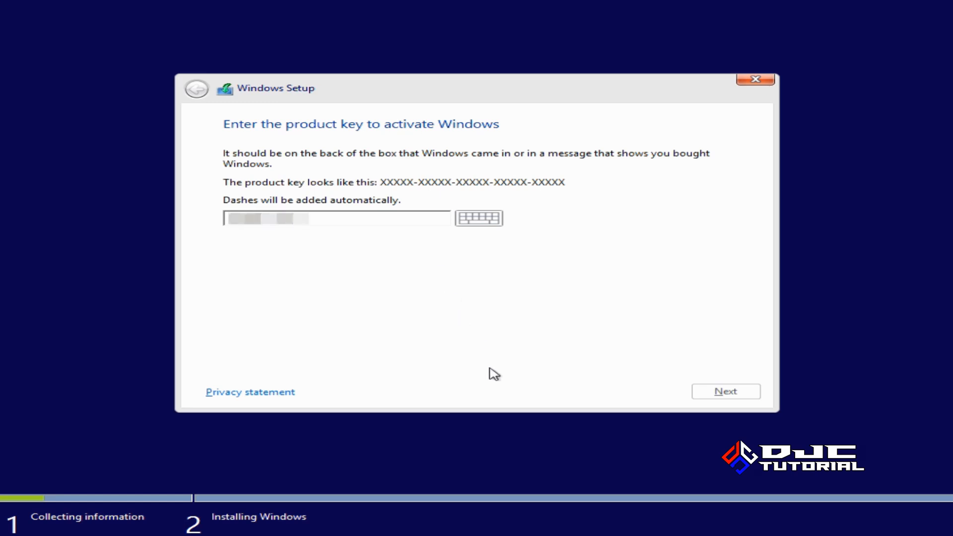
text(XXXXXXX)
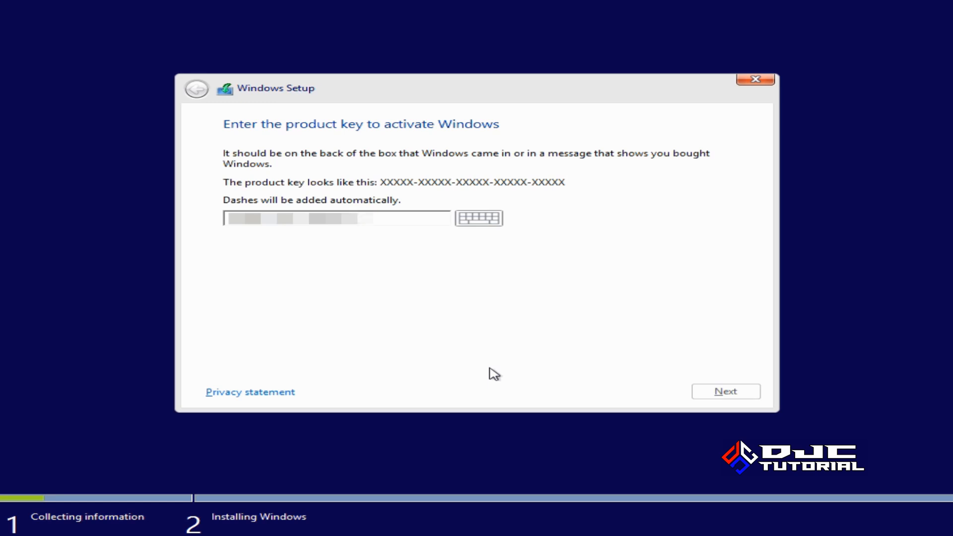
text(XC9W)
text(KB)
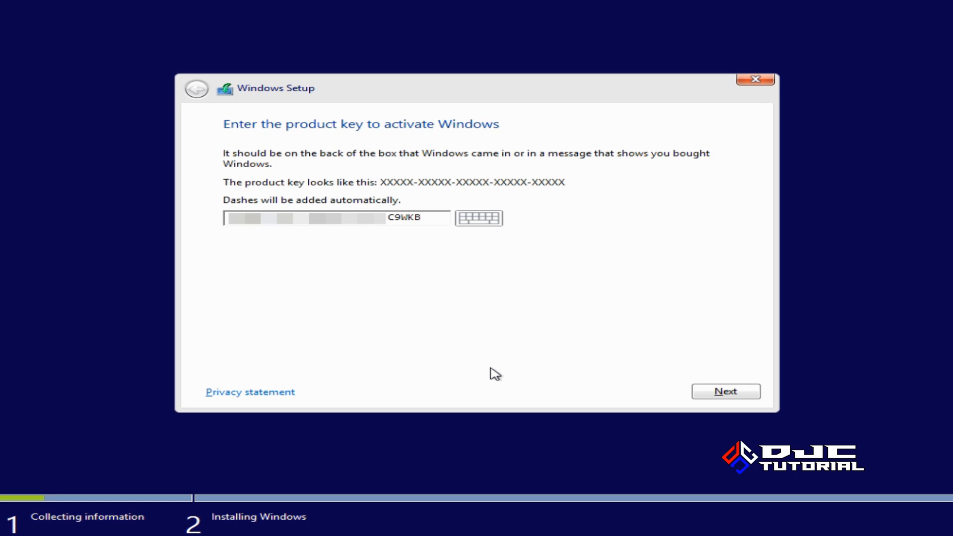
click(715, 391)
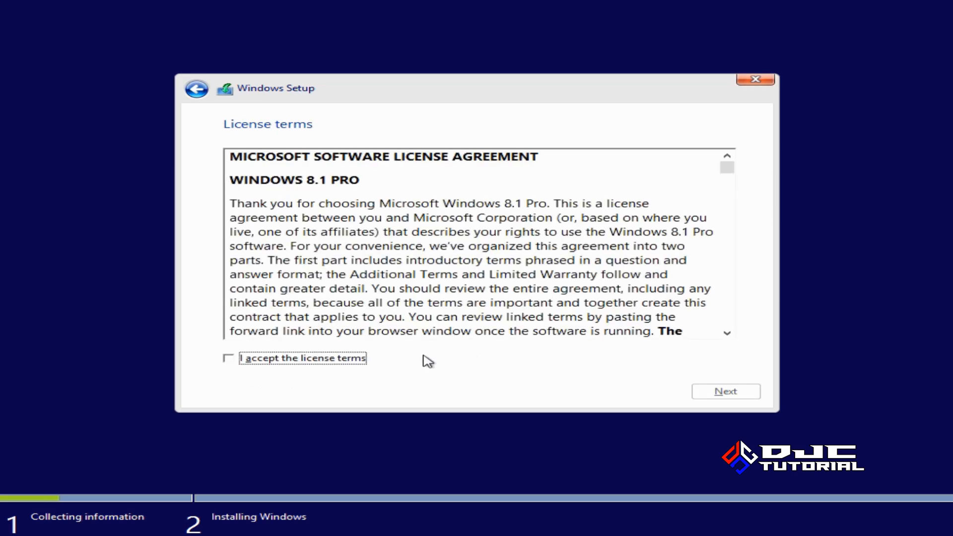
Accept the license terms and choose Custom: Install Windows only (advanced)
click(229, 358)
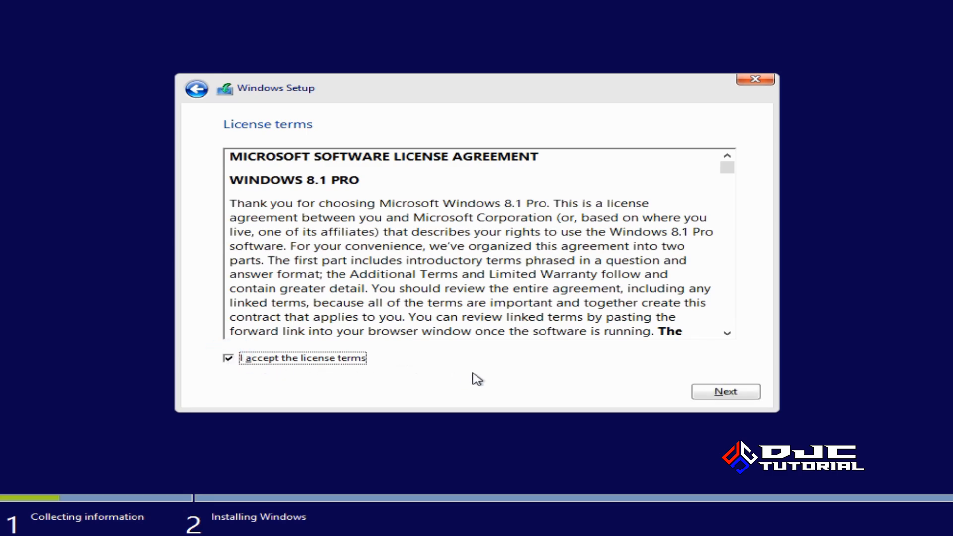
click(712, 393)
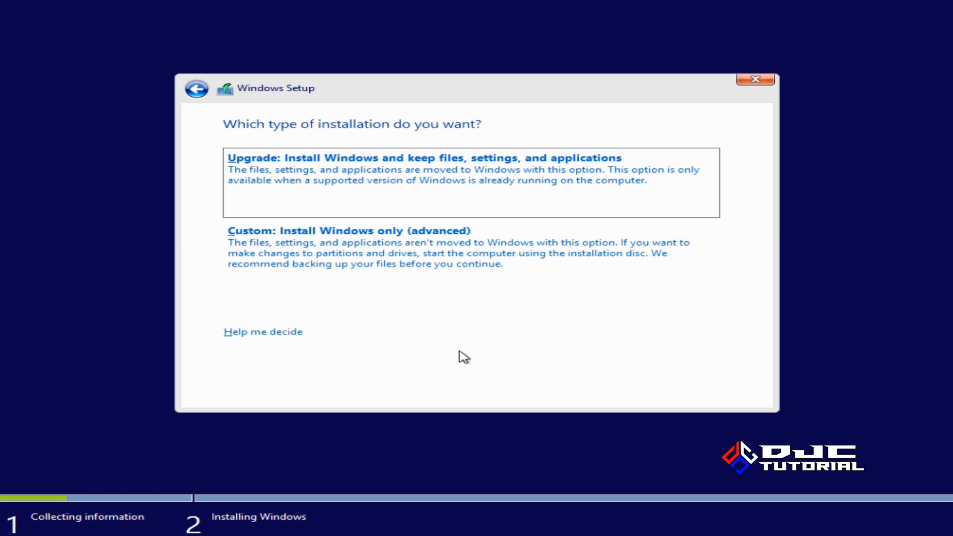
click(415, 256)
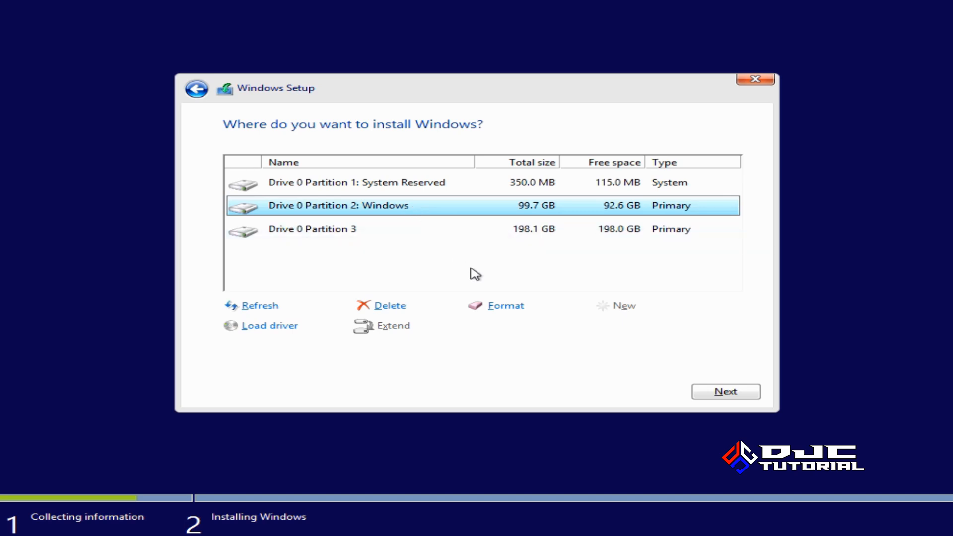
Format Drive 0 Partition 2: Windows, confirm erasing its data, and install Windows onto it
click(502, 308)
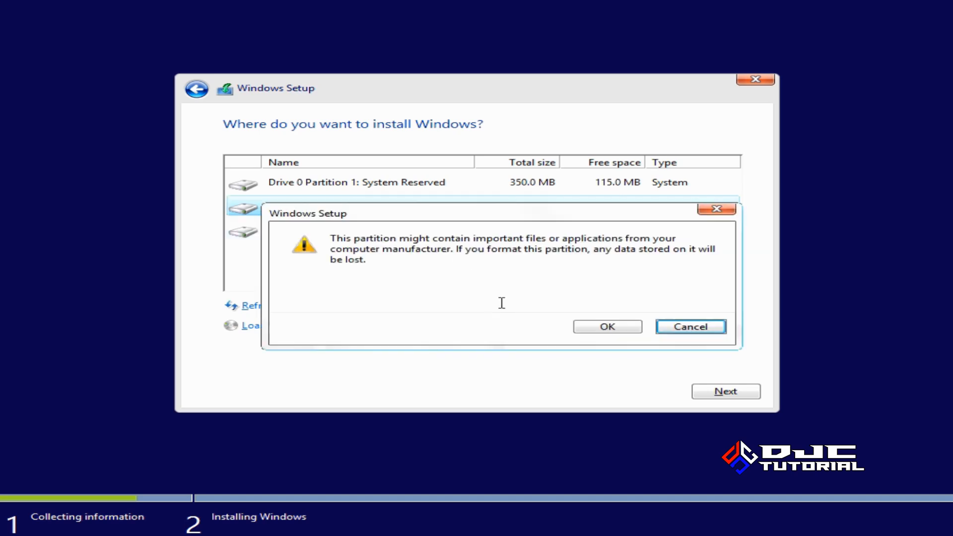
click(596, 326)
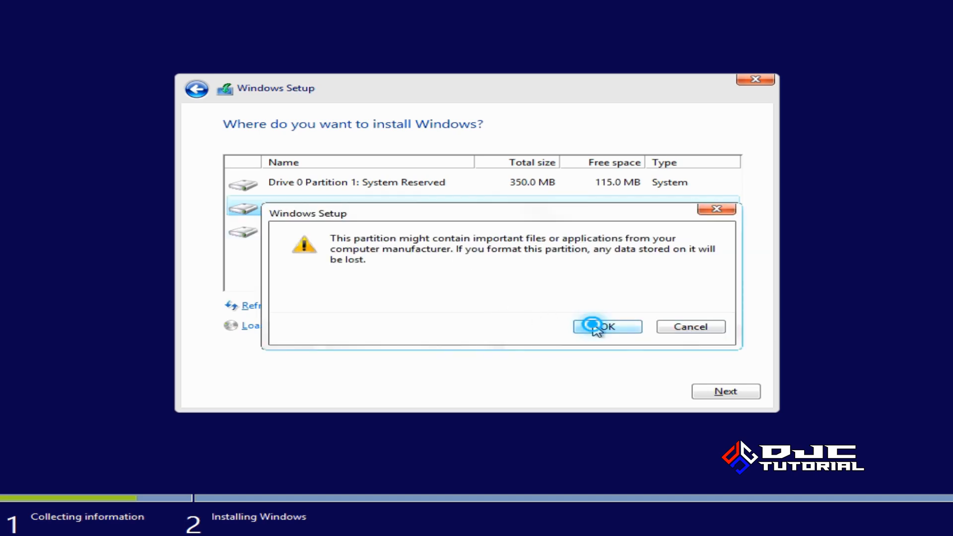
click(717, 395)
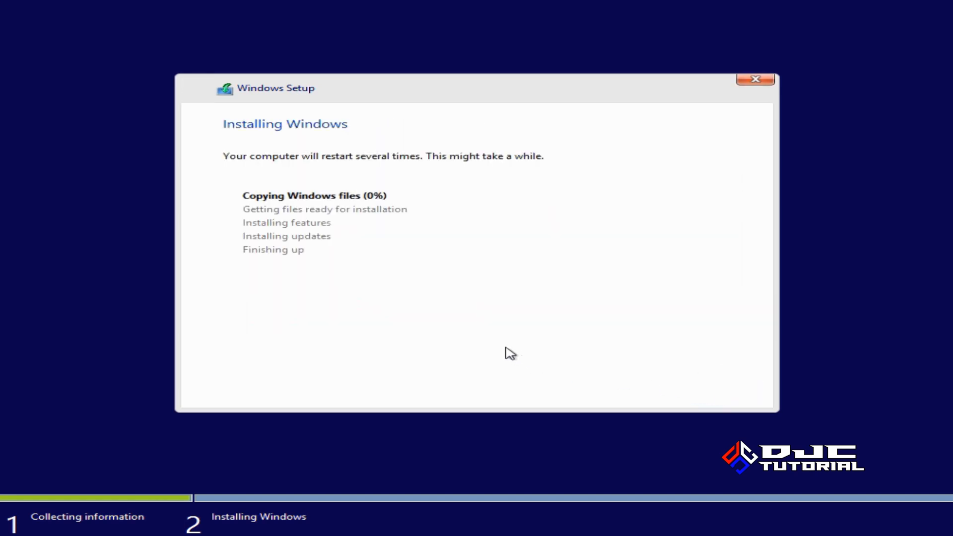
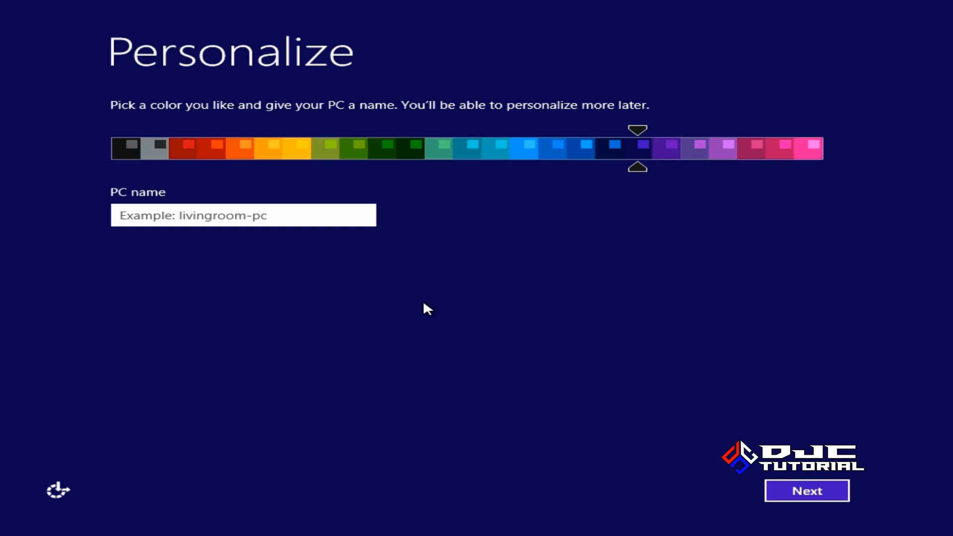
Name the PC DJC and skip connecting to a network
text(D)
key(BackSpace)
text(JC)
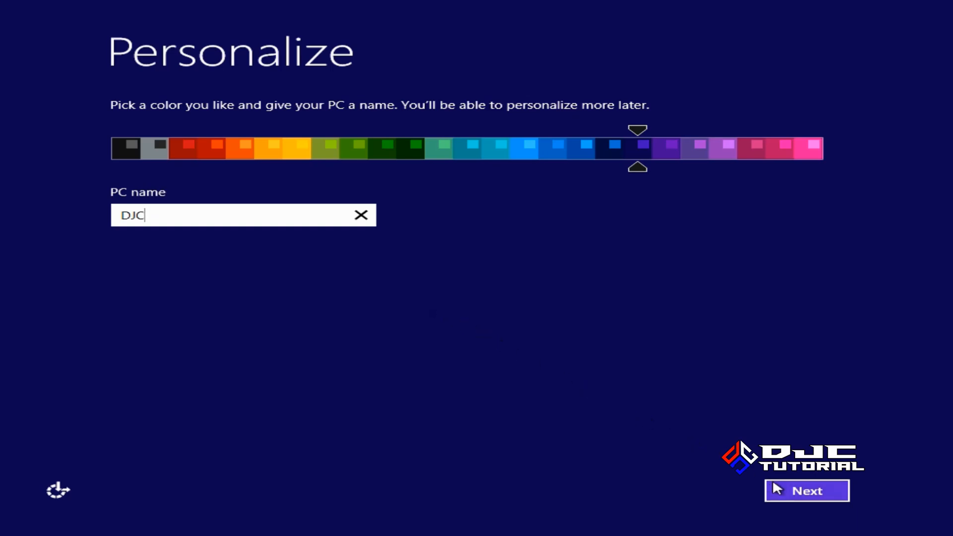
click(781, 489)
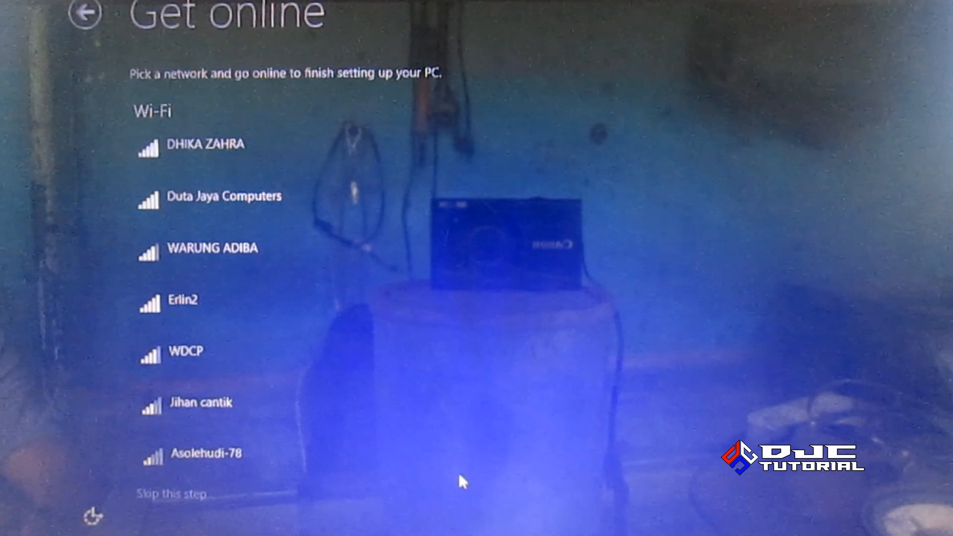
click(195, 494)
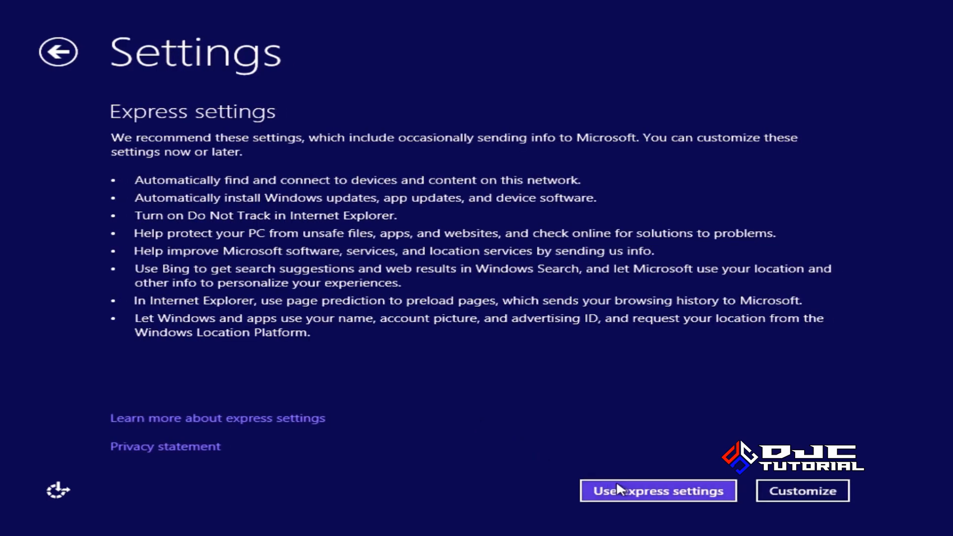
Use express settings, enter the local account user name, and finish setup
click(631, 492)
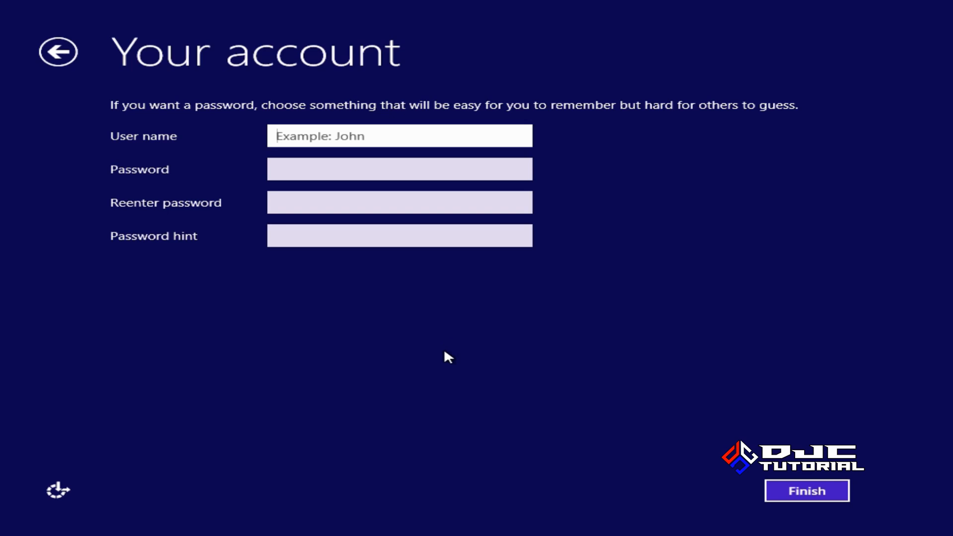
text(D)
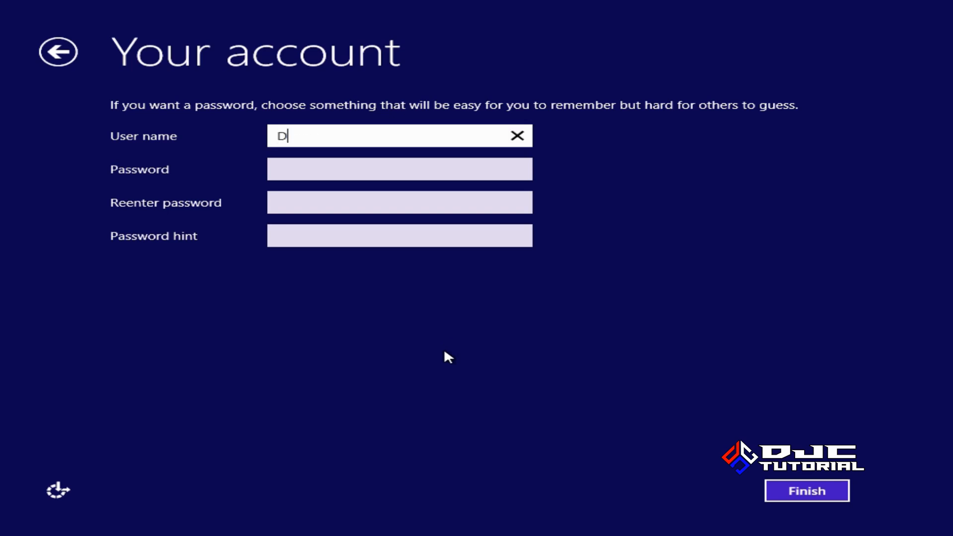
text(uta Jaya Computers)
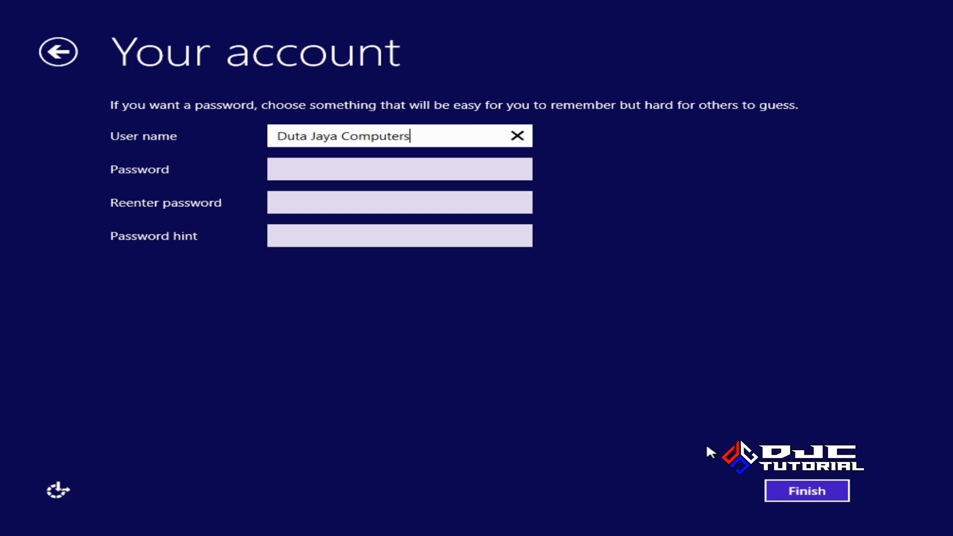
click(793, 491)
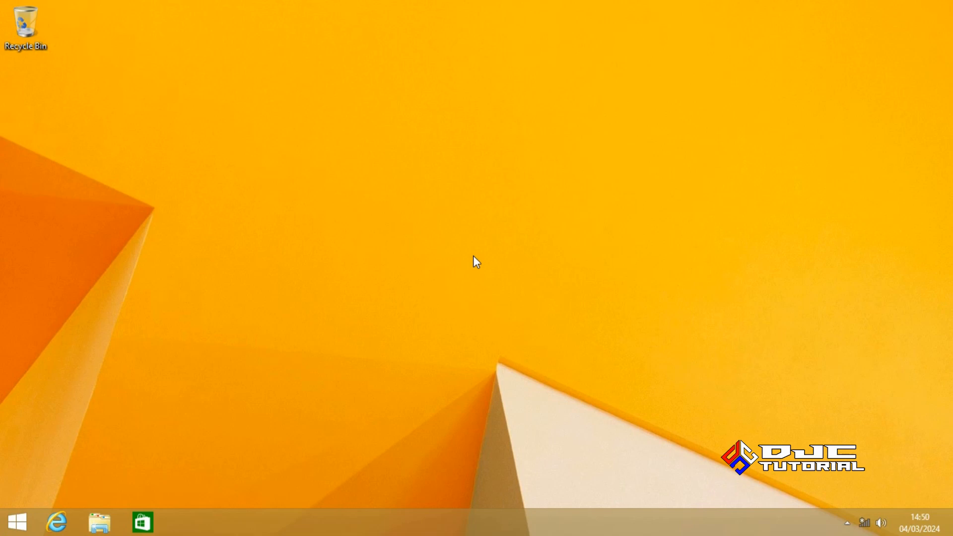
Open This PC and check System properties showing Windows 8.1 Pro and computer name DJC
click(100, 522)
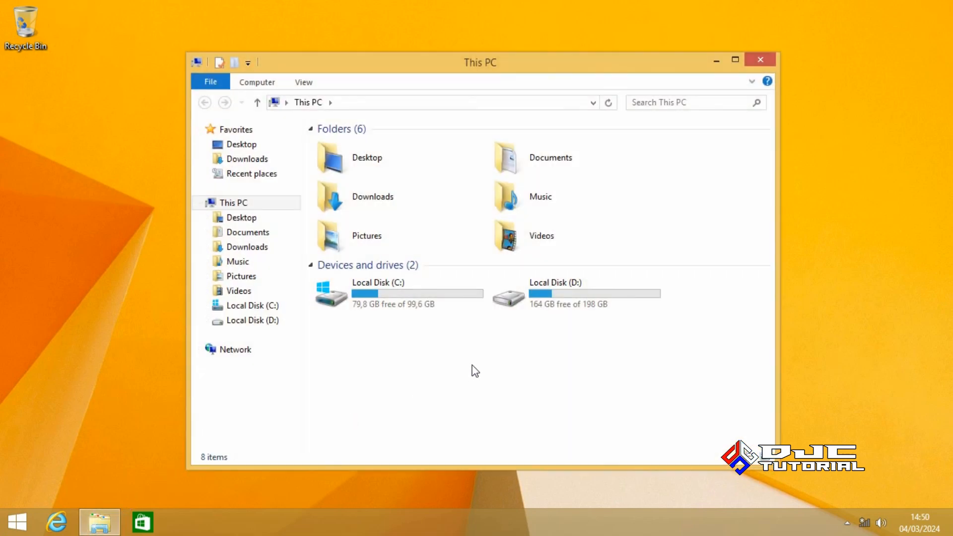
right_click(255, 203)
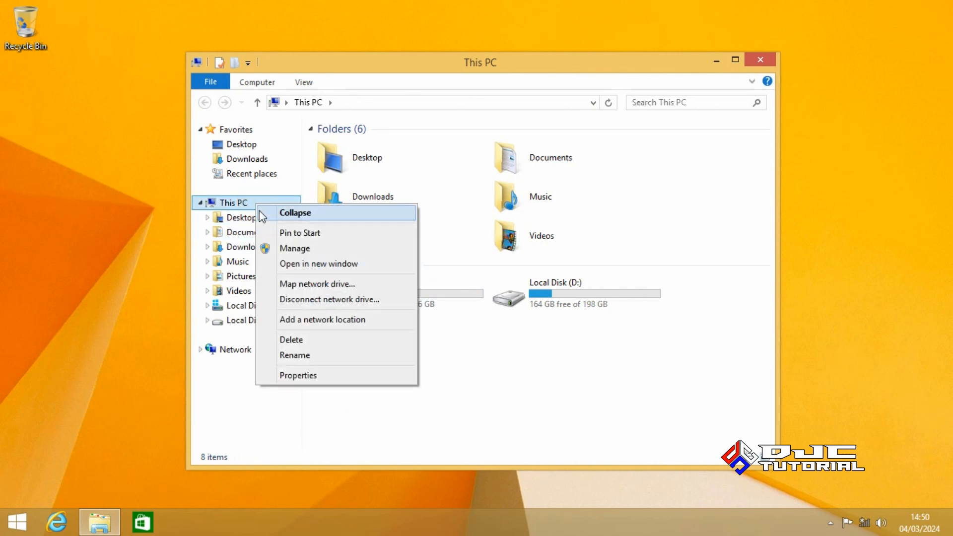
click(319, 379)
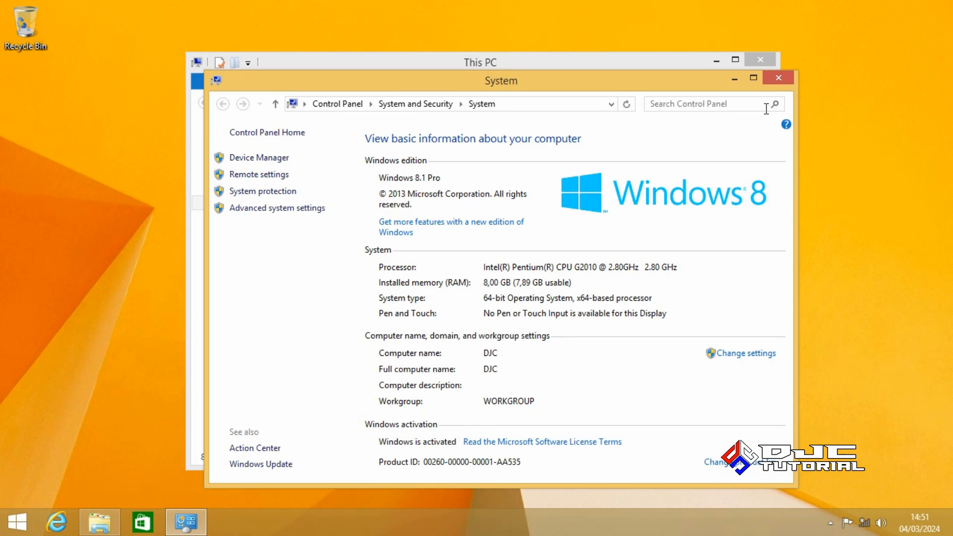
click(778, 78)
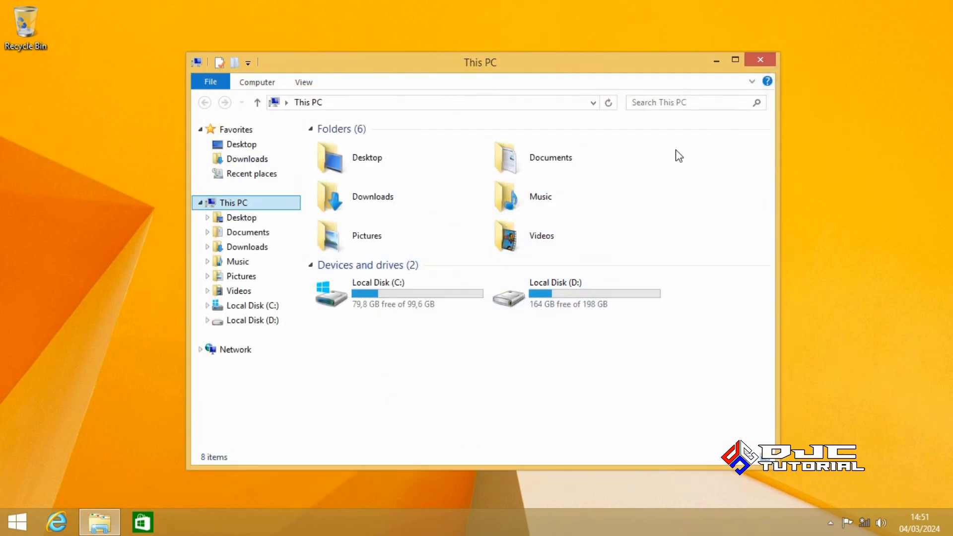
Reopen File Explorer and browse the IR5_CCSA_X64FRE_EN-US_DV9 (E:) drive
click(761, 60)
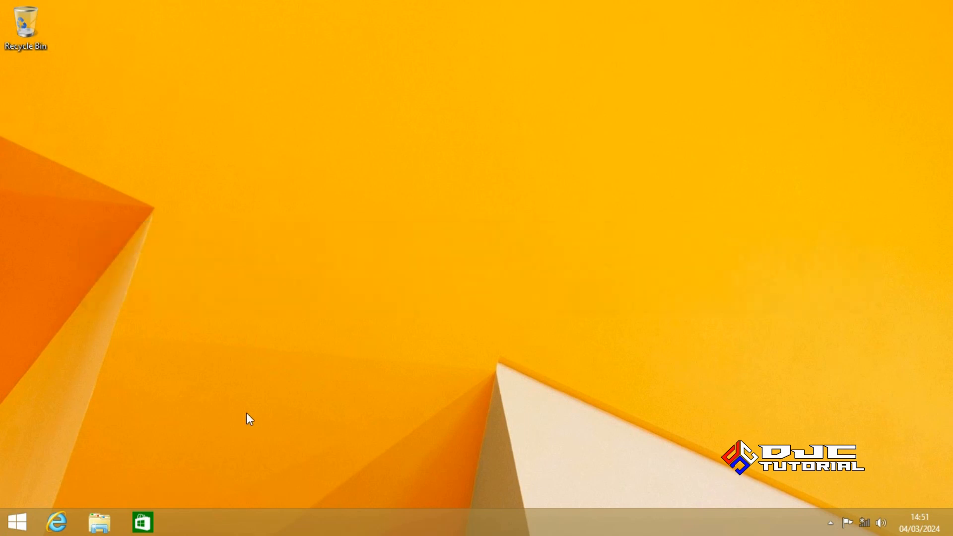
click(112, 525)
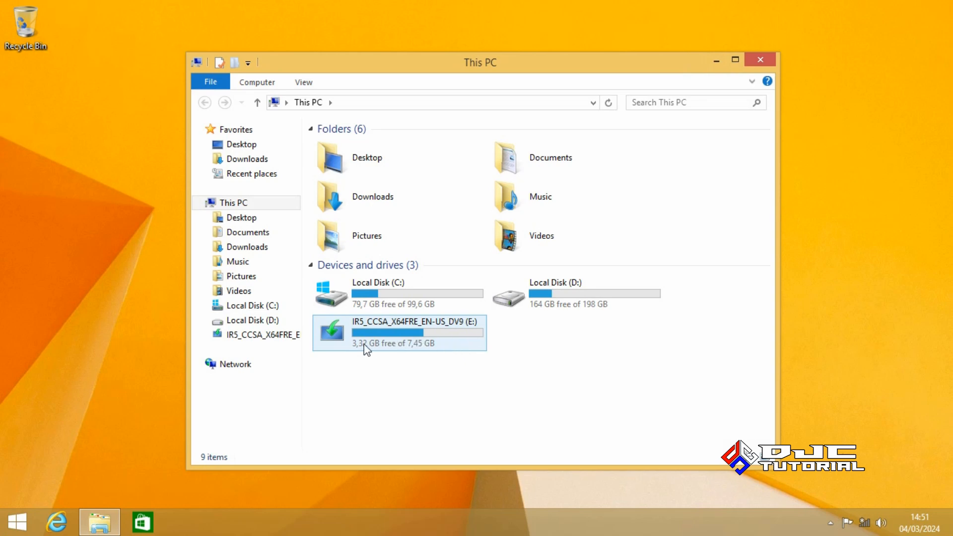
click(274, 336)
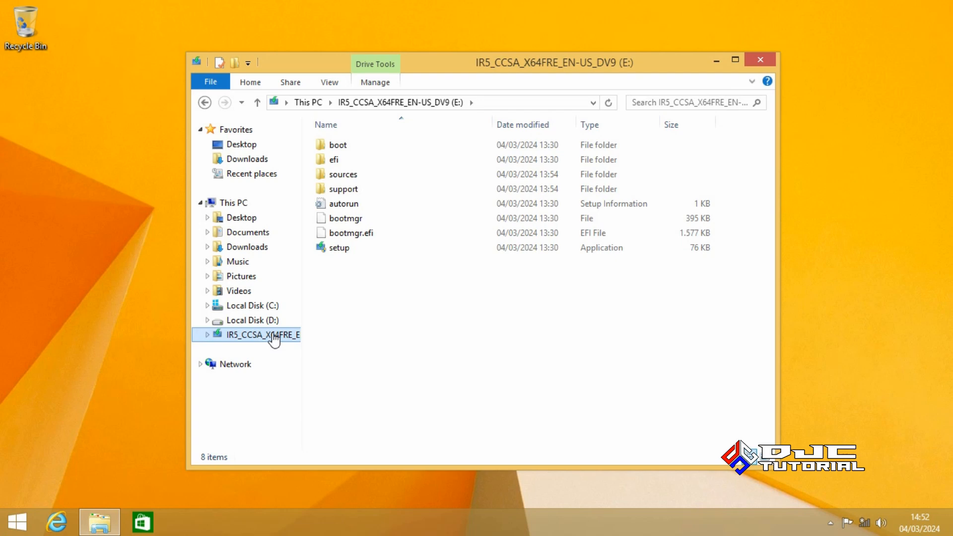
Quick-format the E: drive as NTFS with volume label FDD
right_click(273, 337)
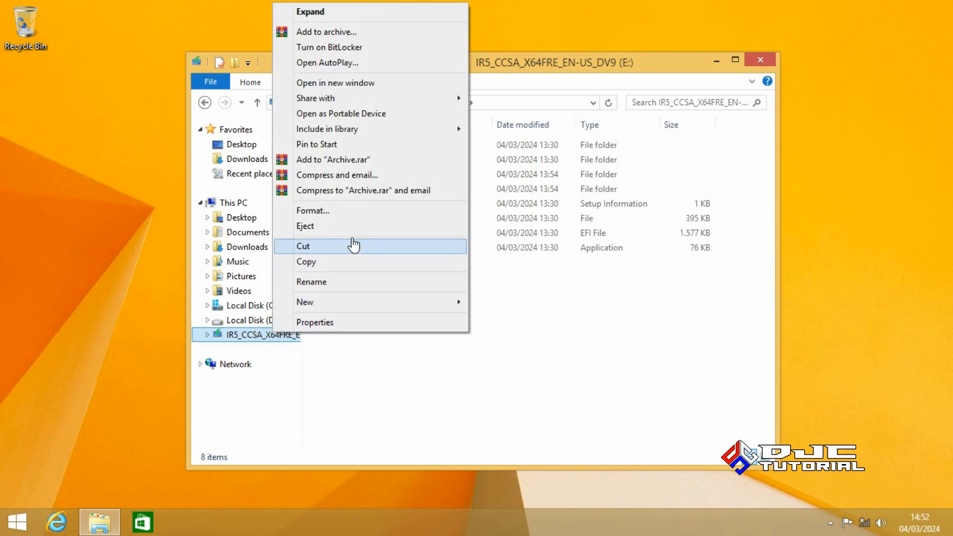
click(374, 211)
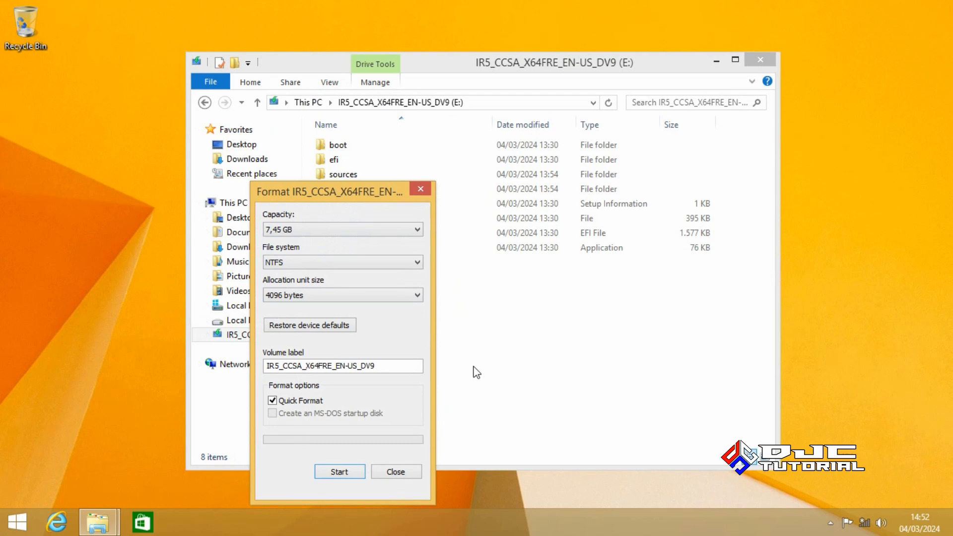
drag(392, 366, 258, 358)
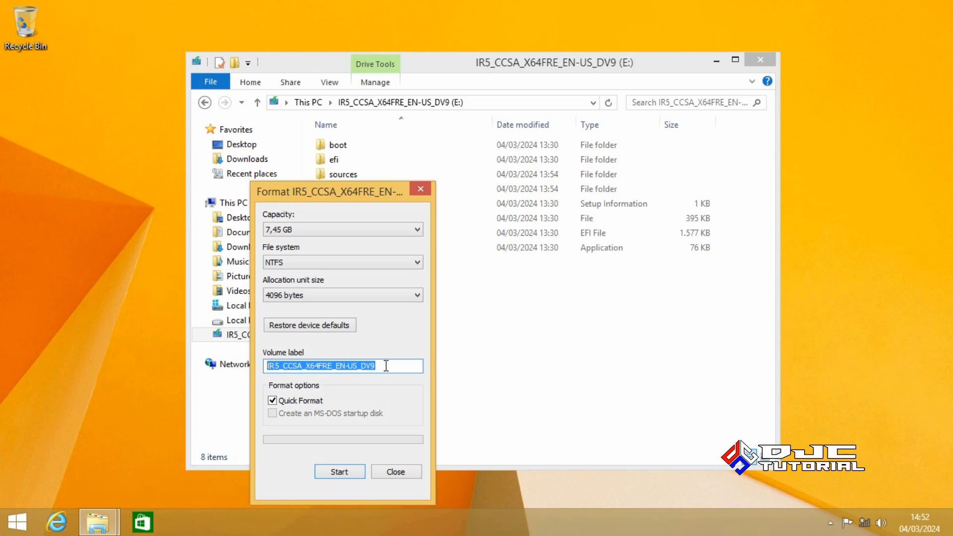
text(FDD)
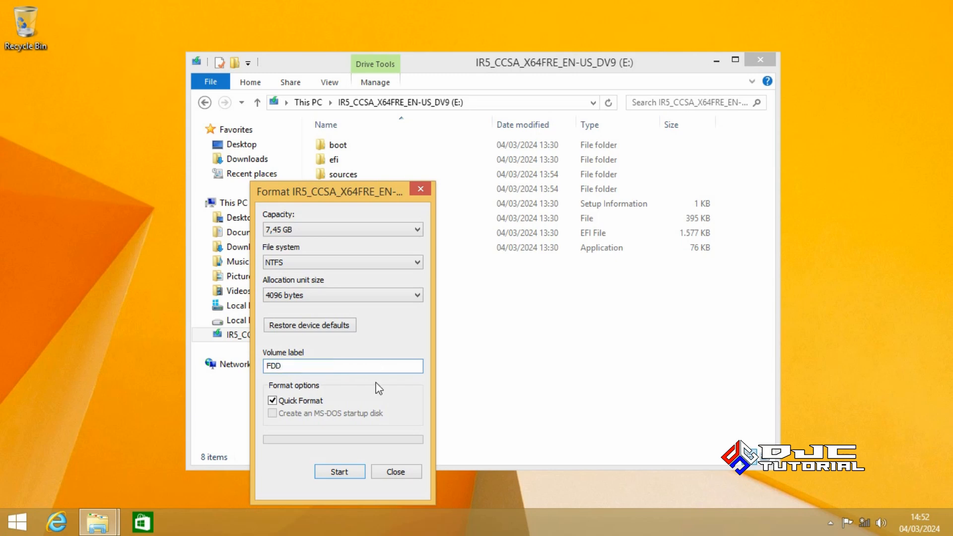
click(353, 473)
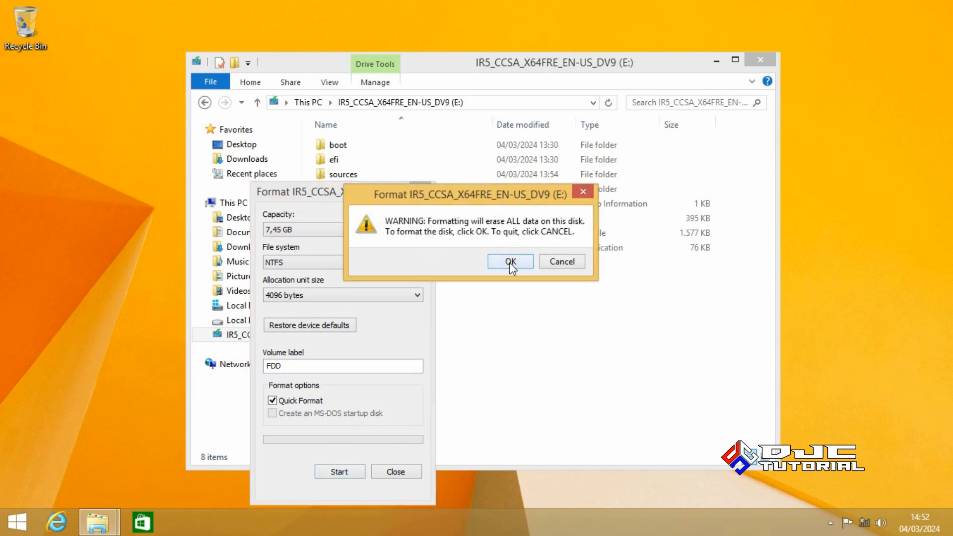
click(512, 263)
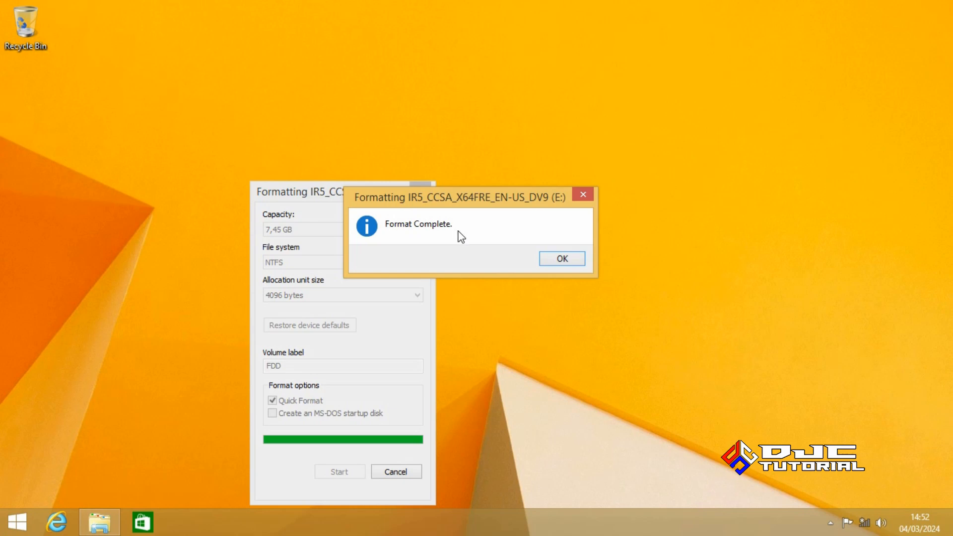
click(552, 258)
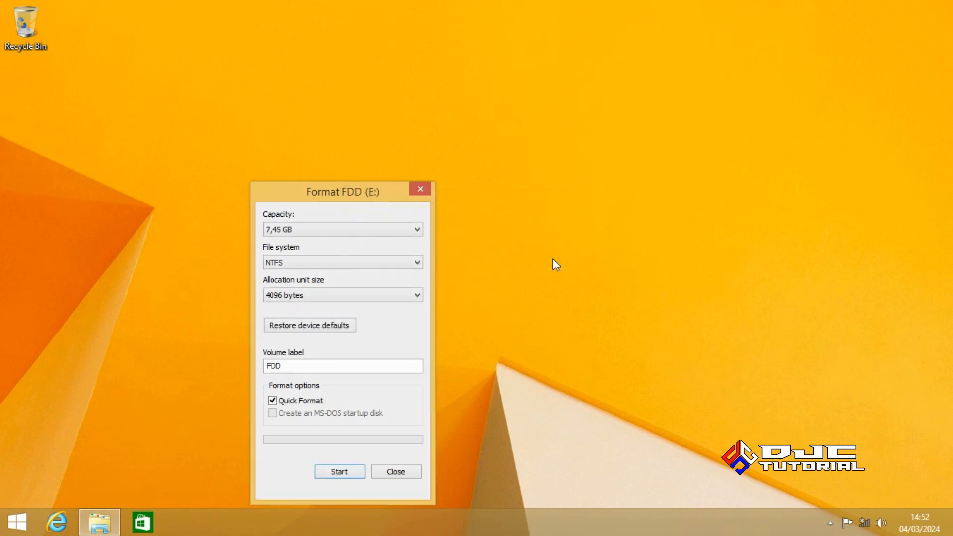
click(418, 474)
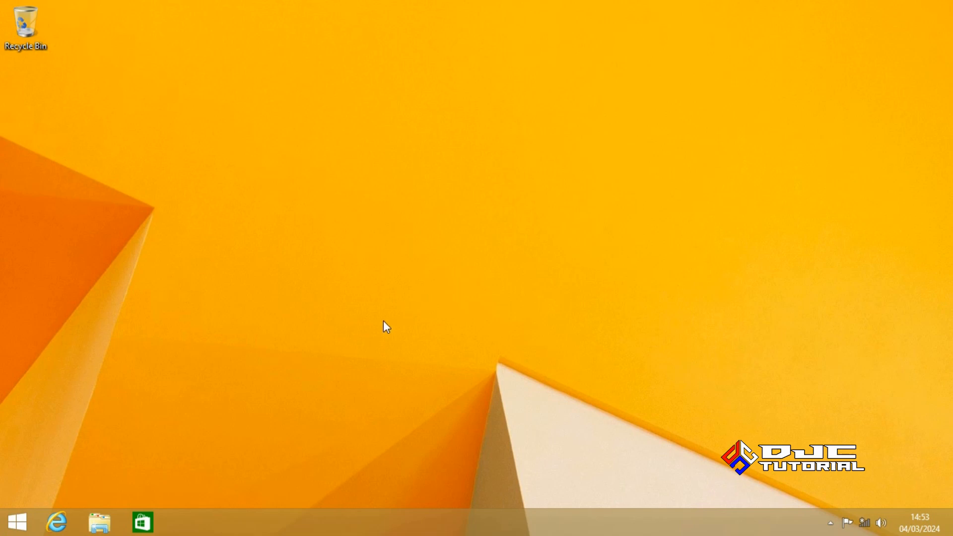
Open the BACKUP DATA FDD folder on Local Disk (D:)
click(102, 522)
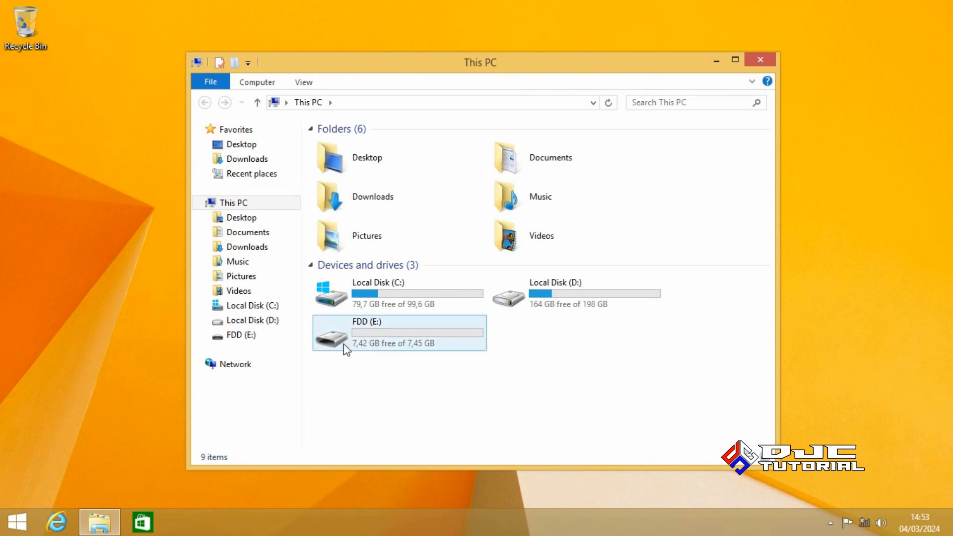
click(271, 323)
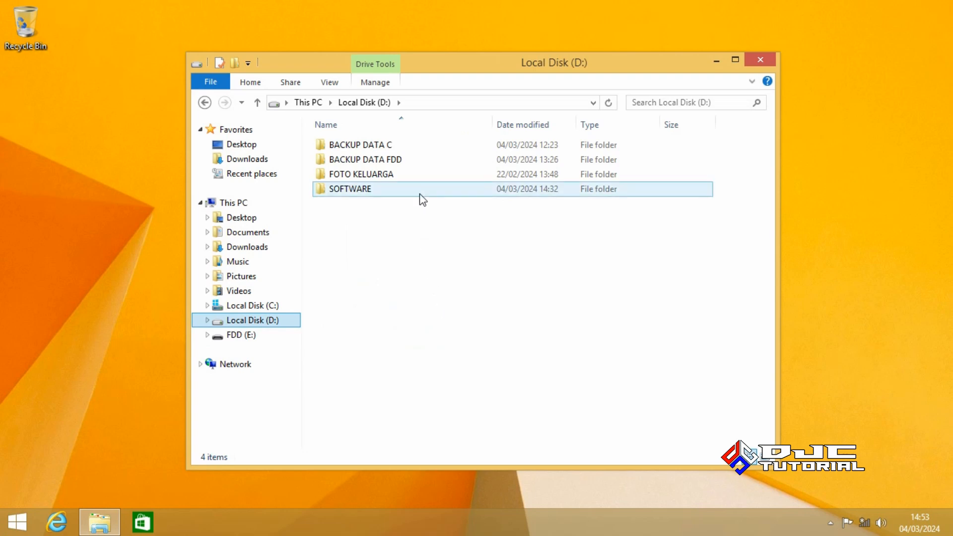
double_click(418, 164)
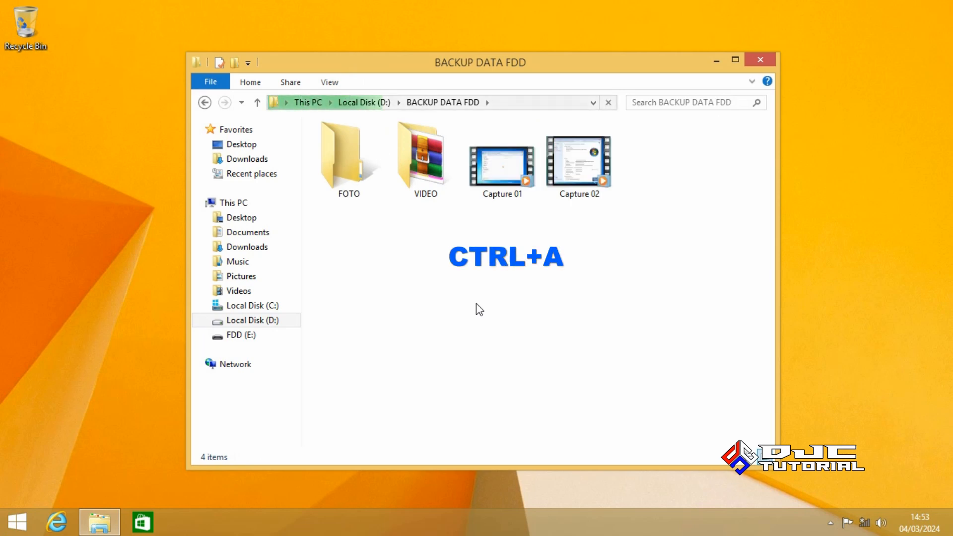
Move FOTO, VIDEO, Capture 01 and Capture 02 from BACKUP DATA FDD onto the FDD (E:) drive
key(ctrl+a)
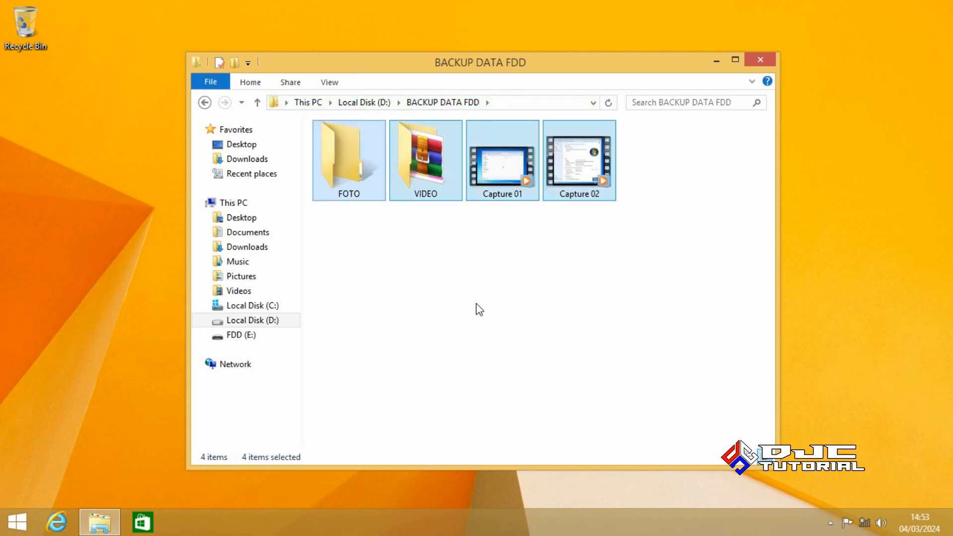
right_click(499, 182)
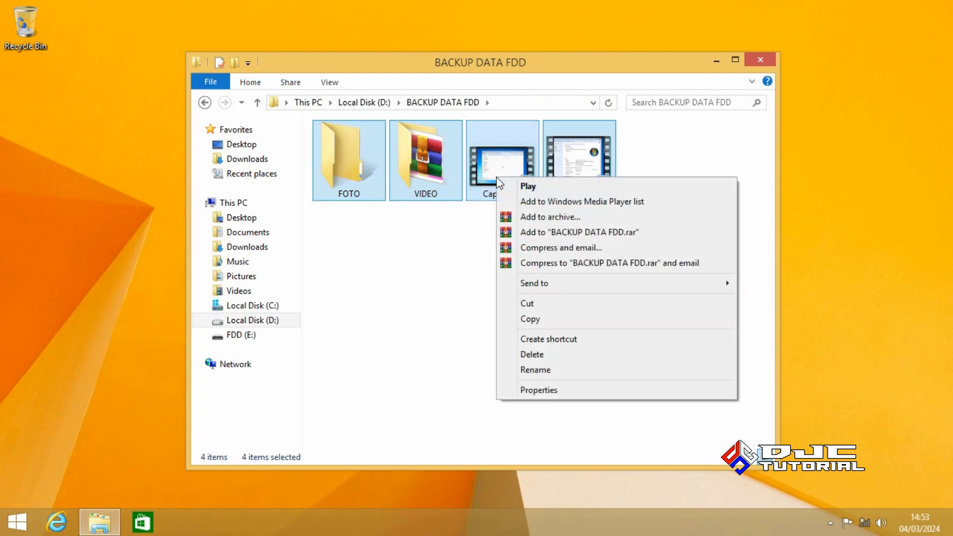
click(529, 304)
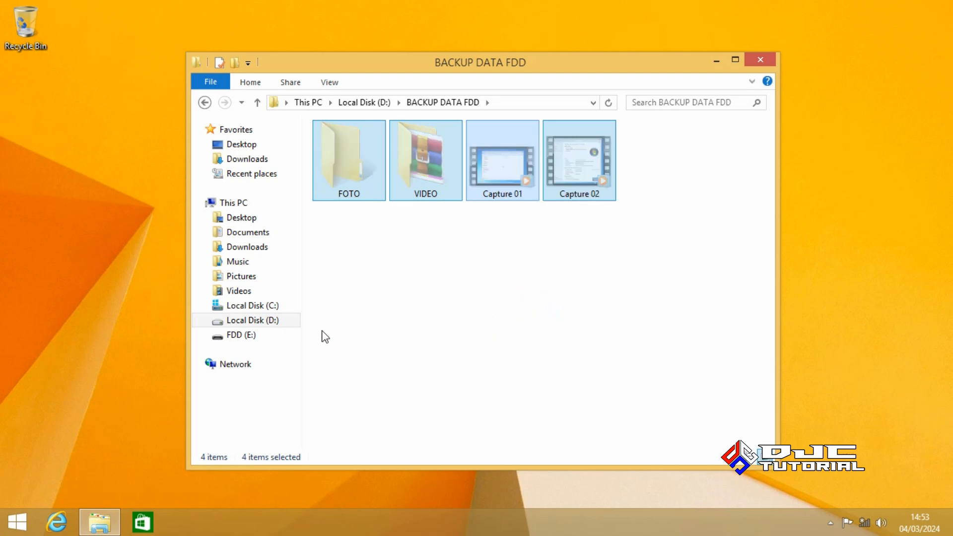
click(271, 339)
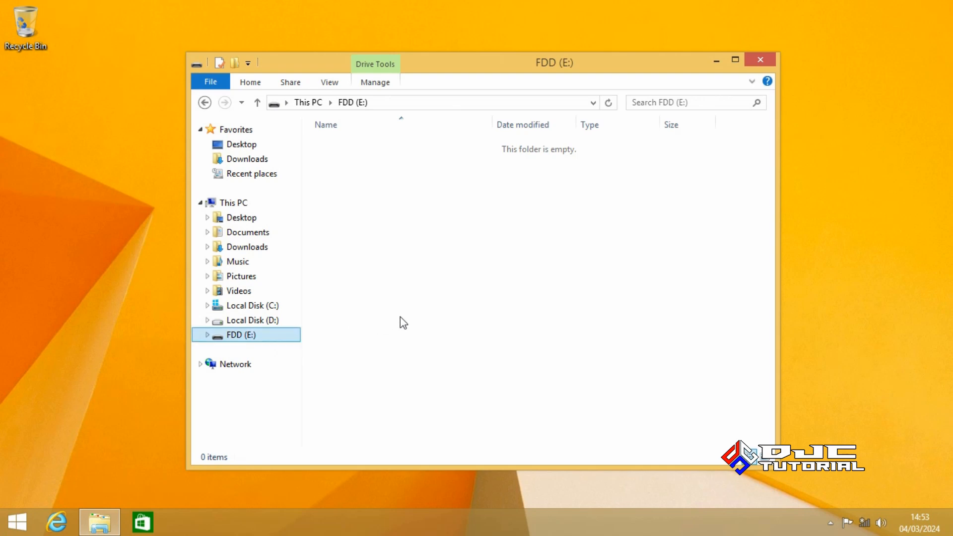
right_click(426, 299)
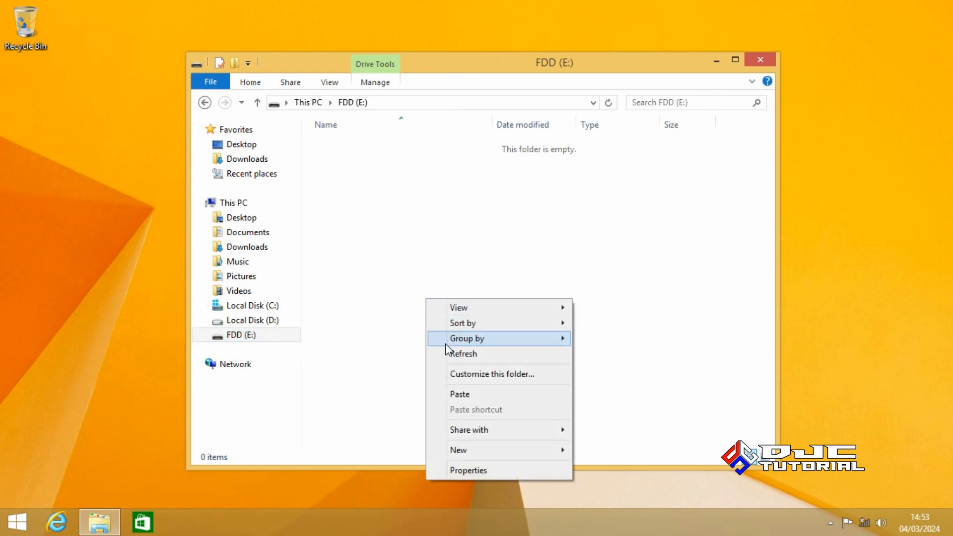
click(466, 392)
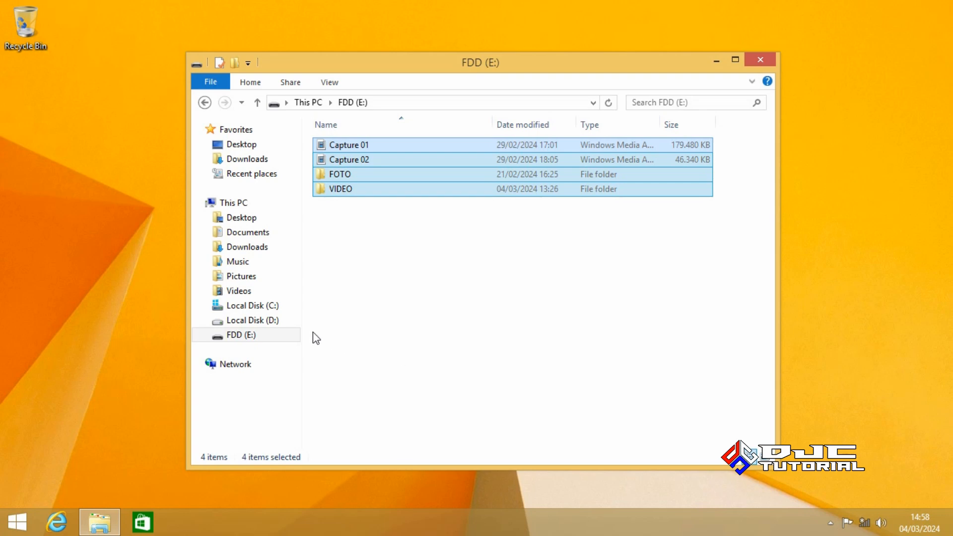
click(274, 321)
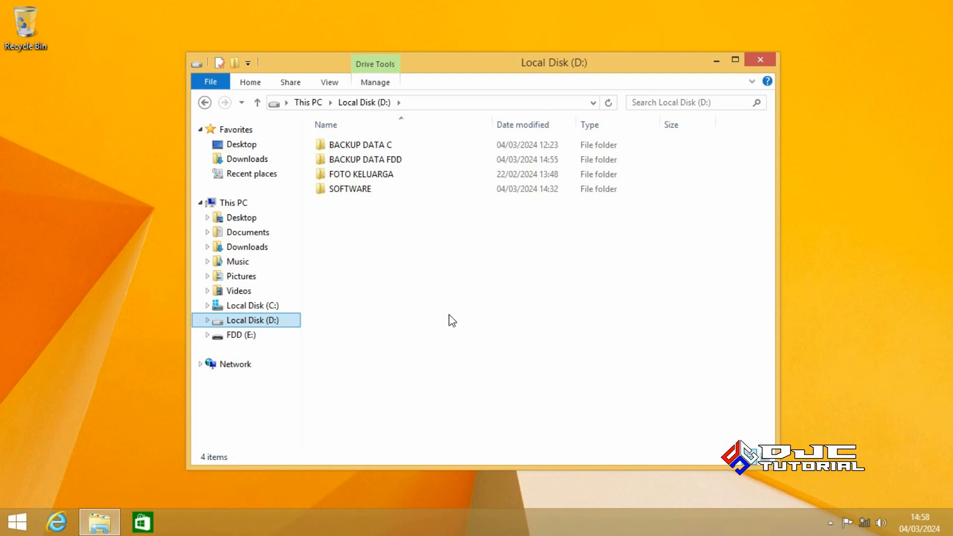
Delete the BACKUP DATA FDD folder from Local Disk (D:)
click(393, 164)
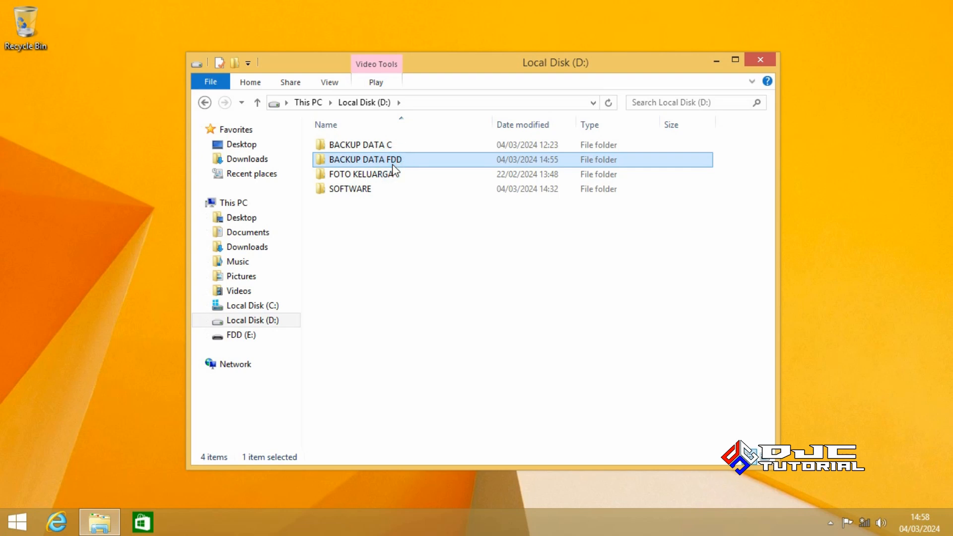
right_click(392, 166)
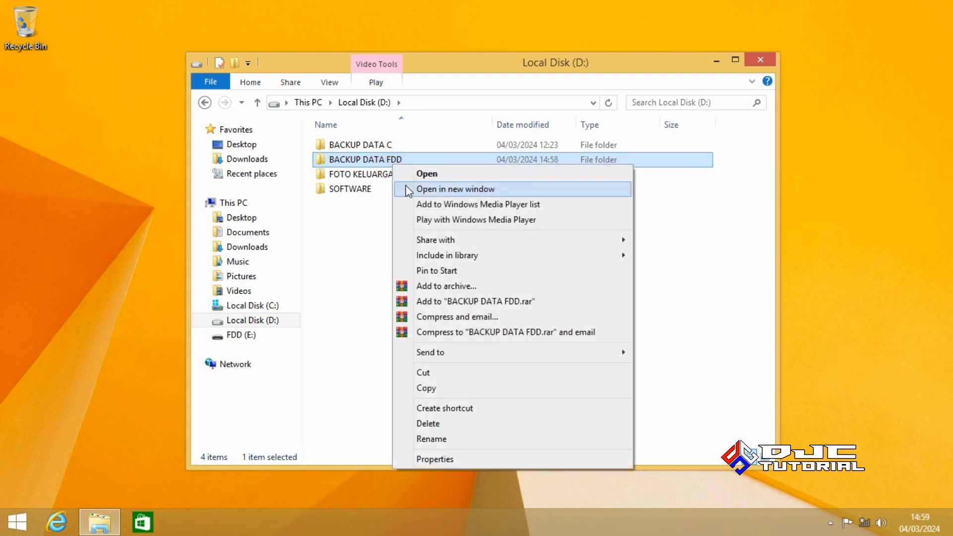
click(455, 423)
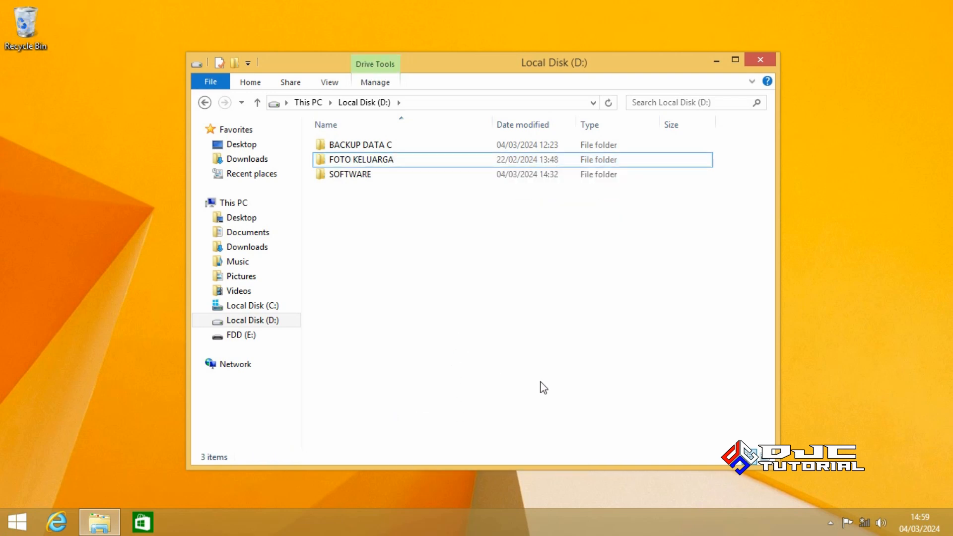
Safely eject the Cruzer Blade USB drive
click(831, 523)
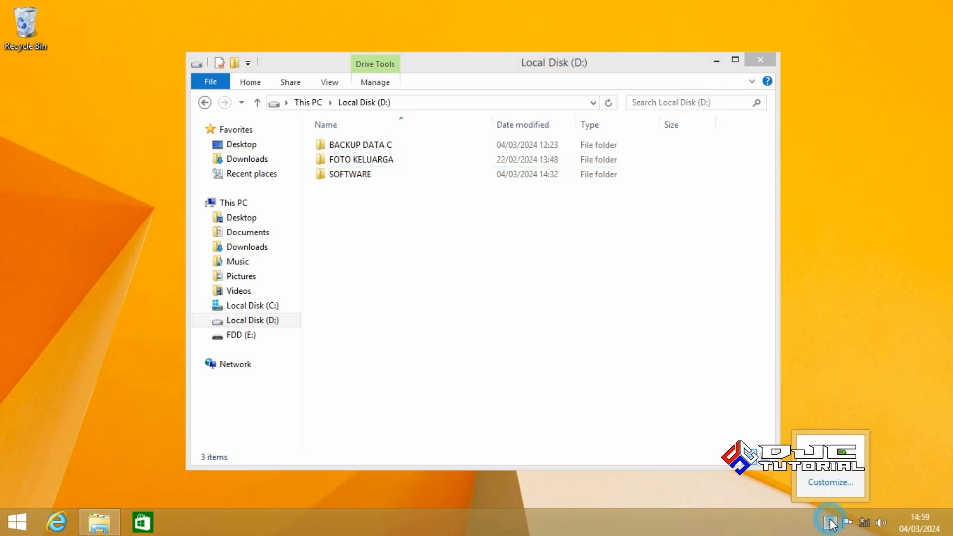
click(843, 452)
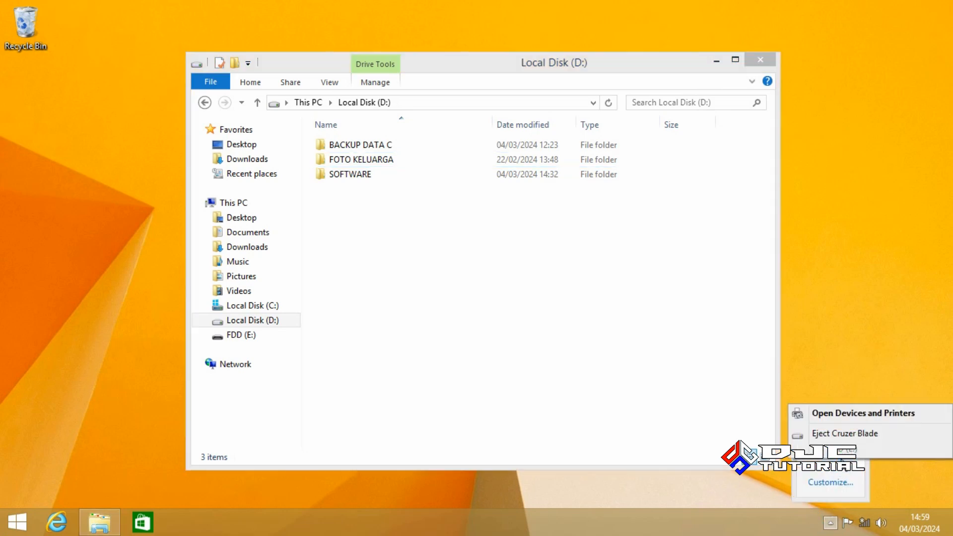
click(845, 434)
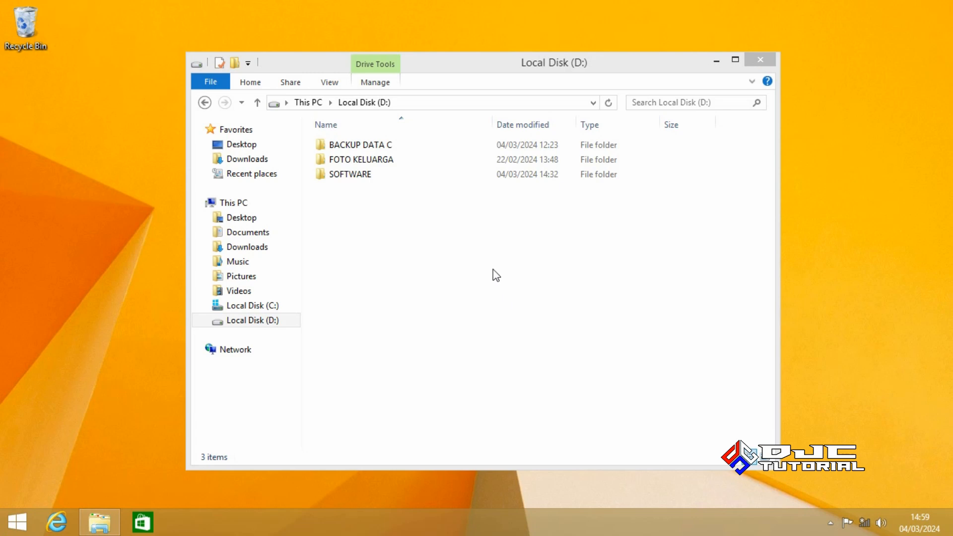
Copy all eleven folders inside BACKUP DATA C, then go to Local Disk (C:)
double_click(409, 144)
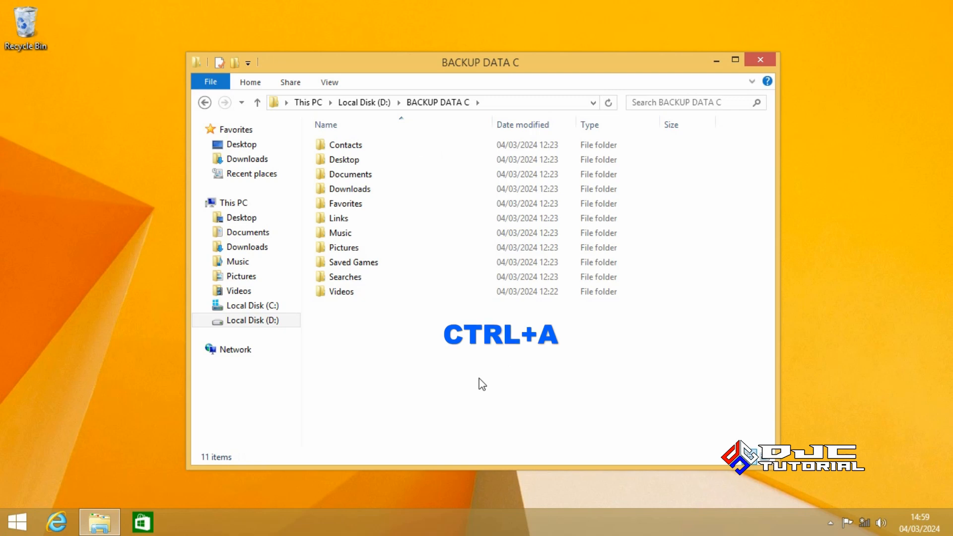
key(ctrl+a)
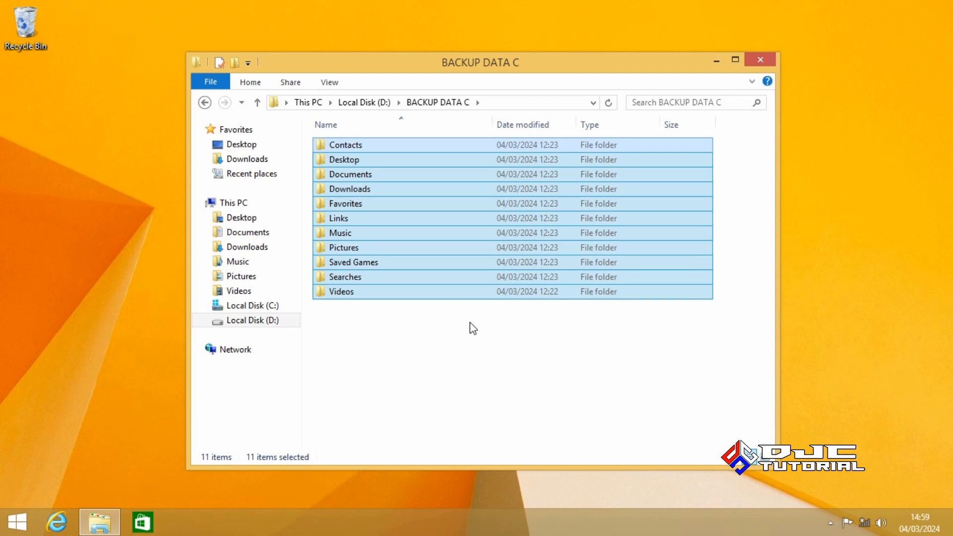
right_click(467, 288)
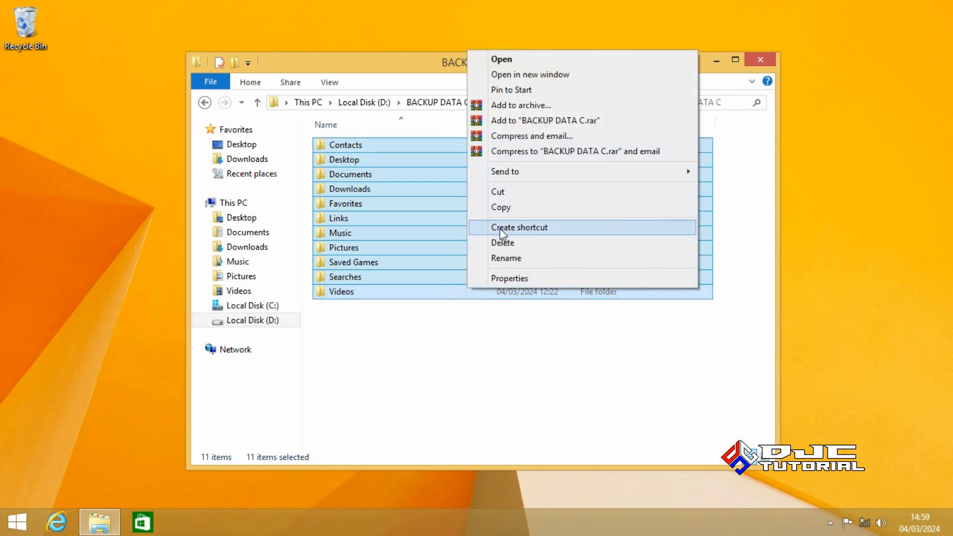
click(508, 212)
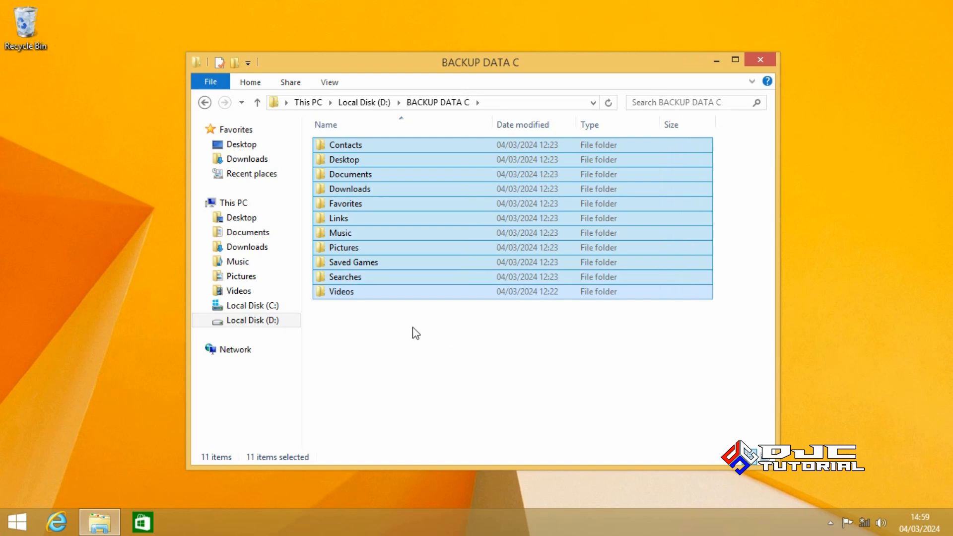
click(280, 308)
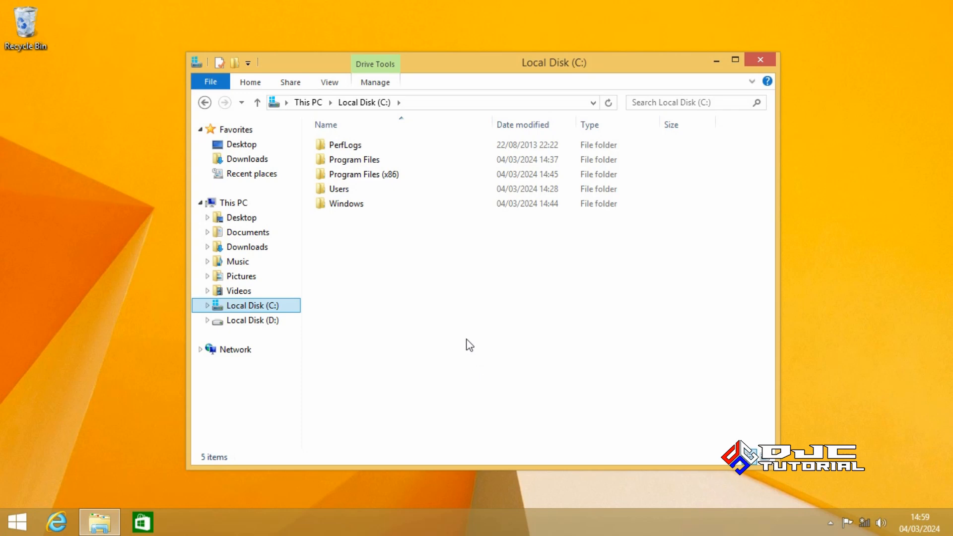
Paste the backup folders into the user's profile folder under Users and close File Explorer
double_click(399, 192)
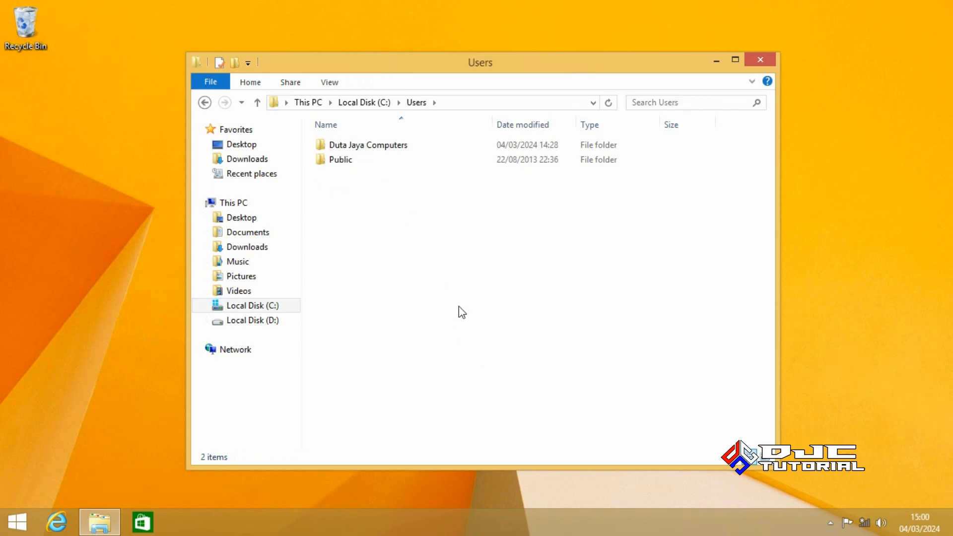
double_click(410, 149)
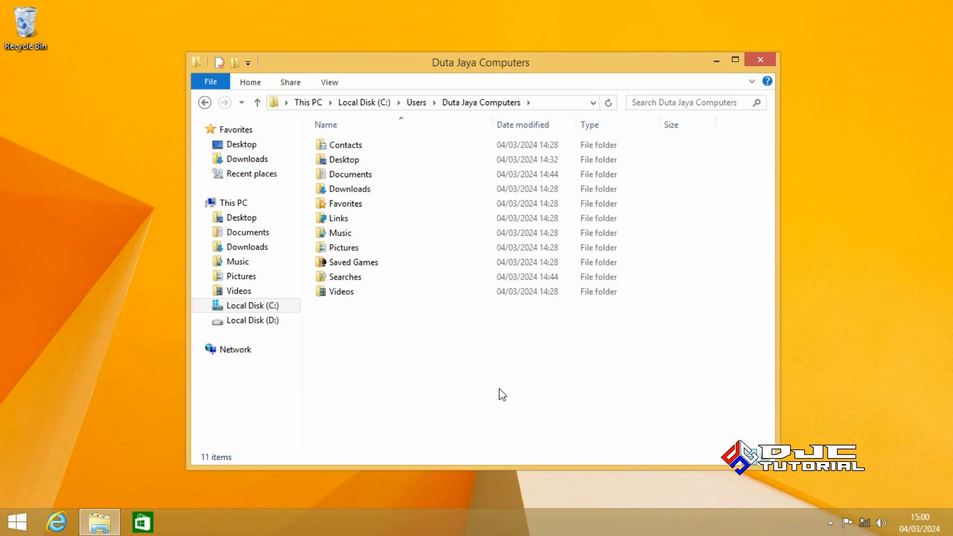
right_click(500, 388)
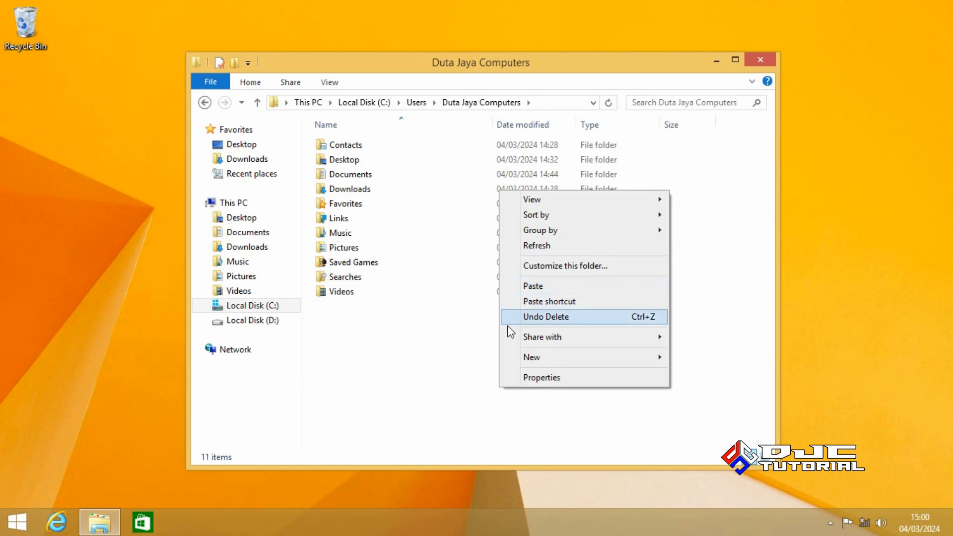
click(467, 381)
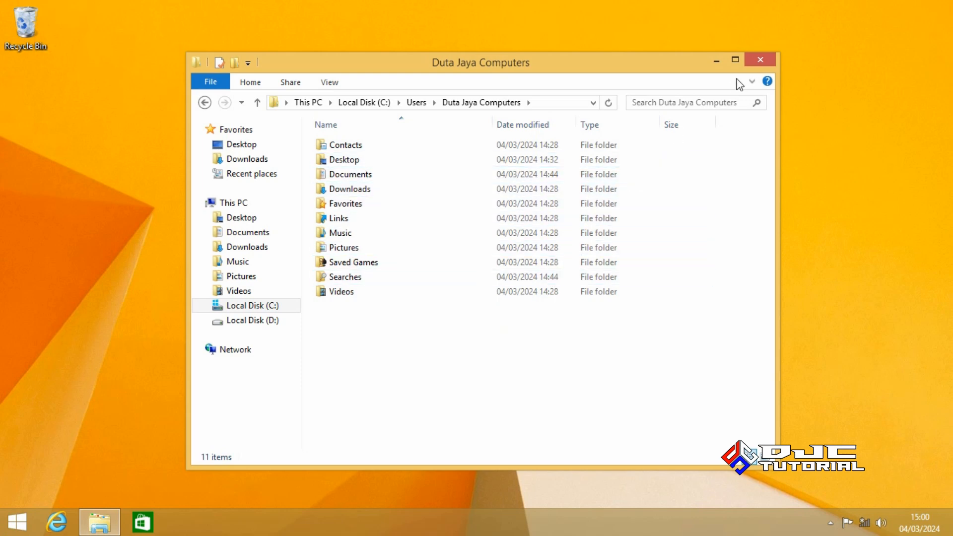
click(761, 61)
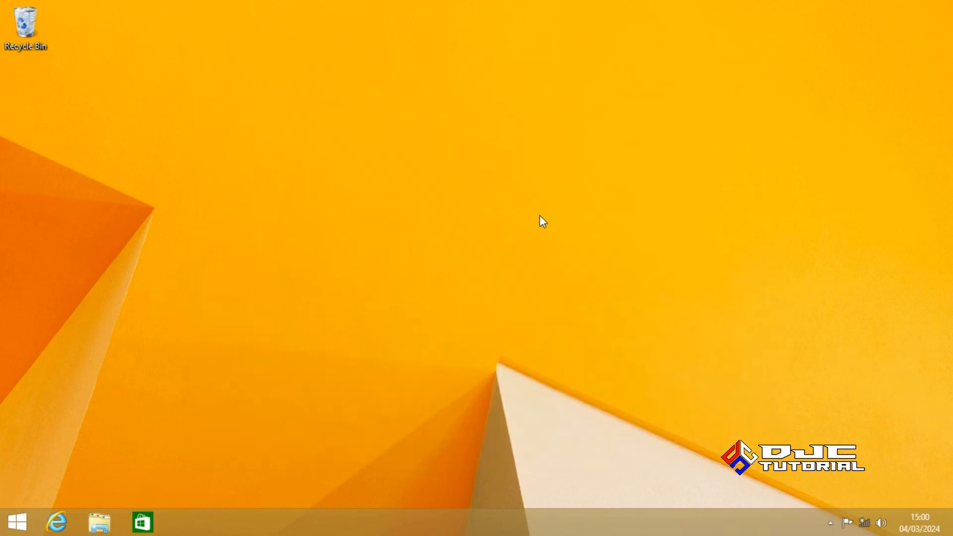